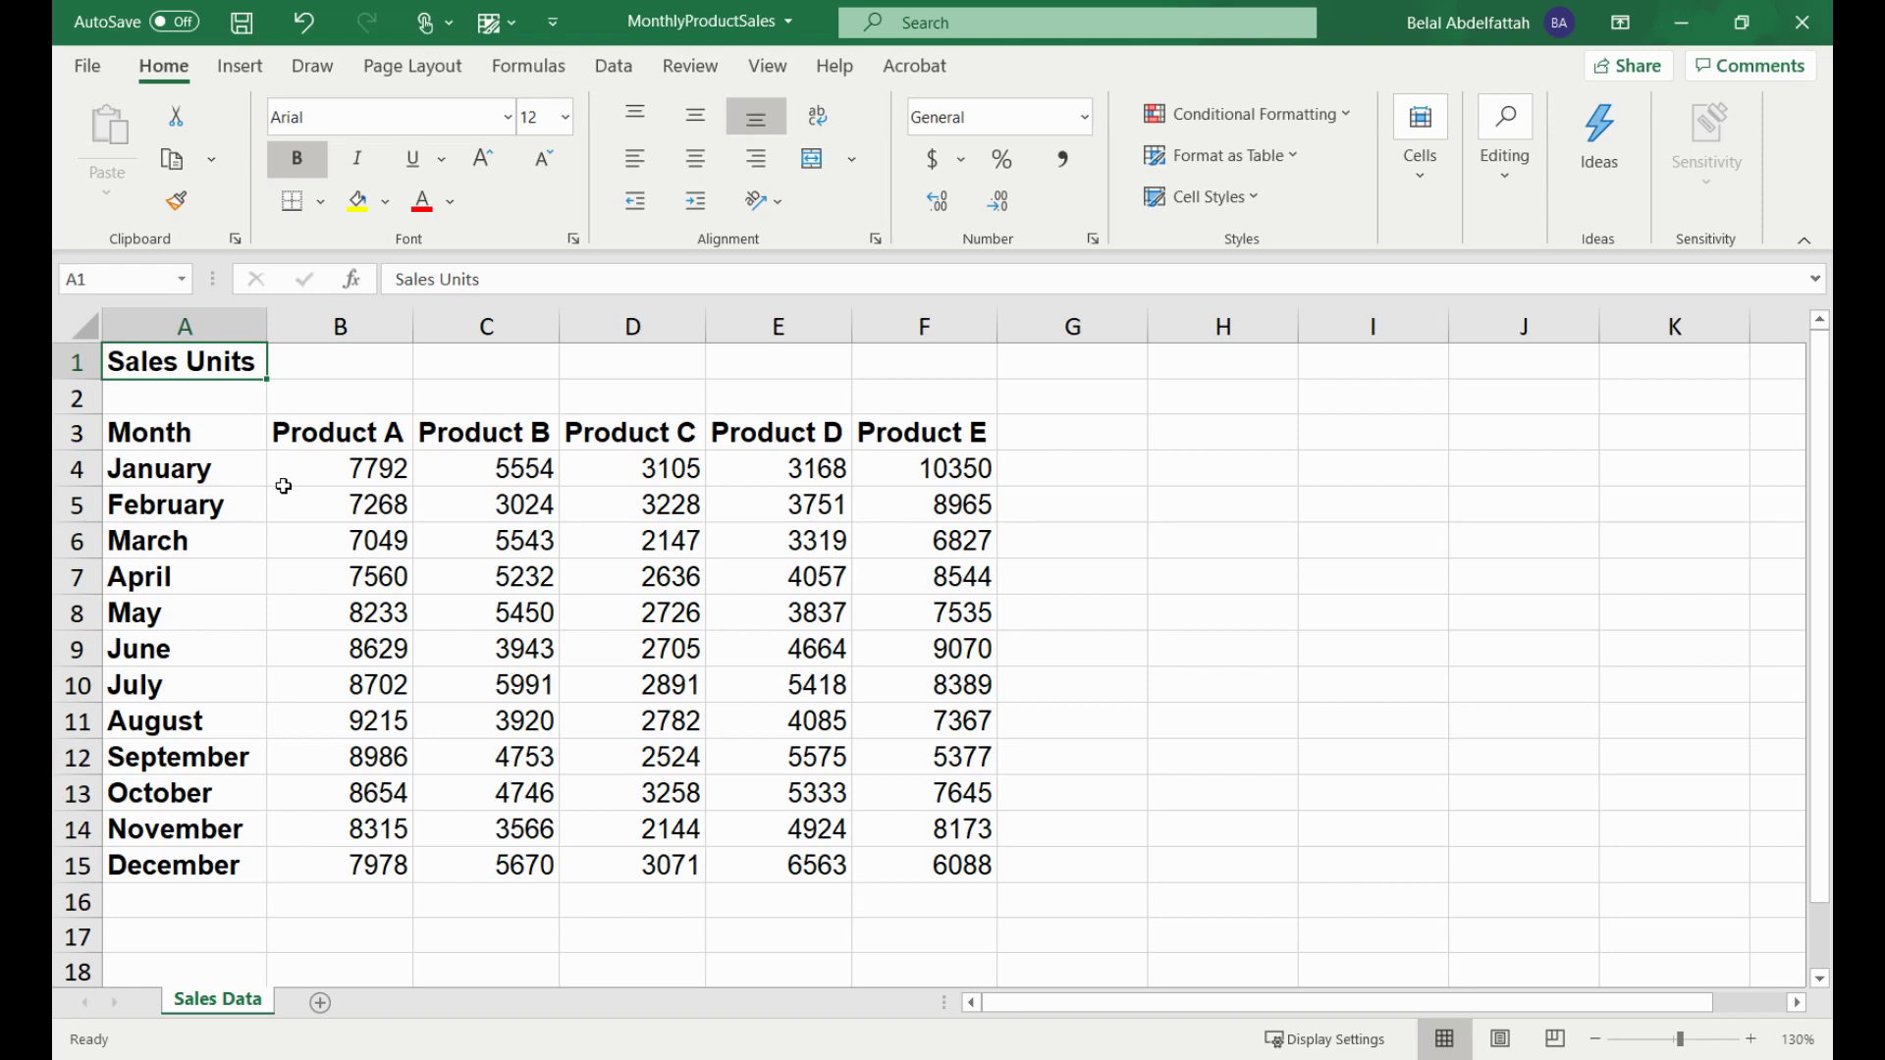
- Move through the Product A and month columns to reach cell A16 below December
left_click(368, 911)
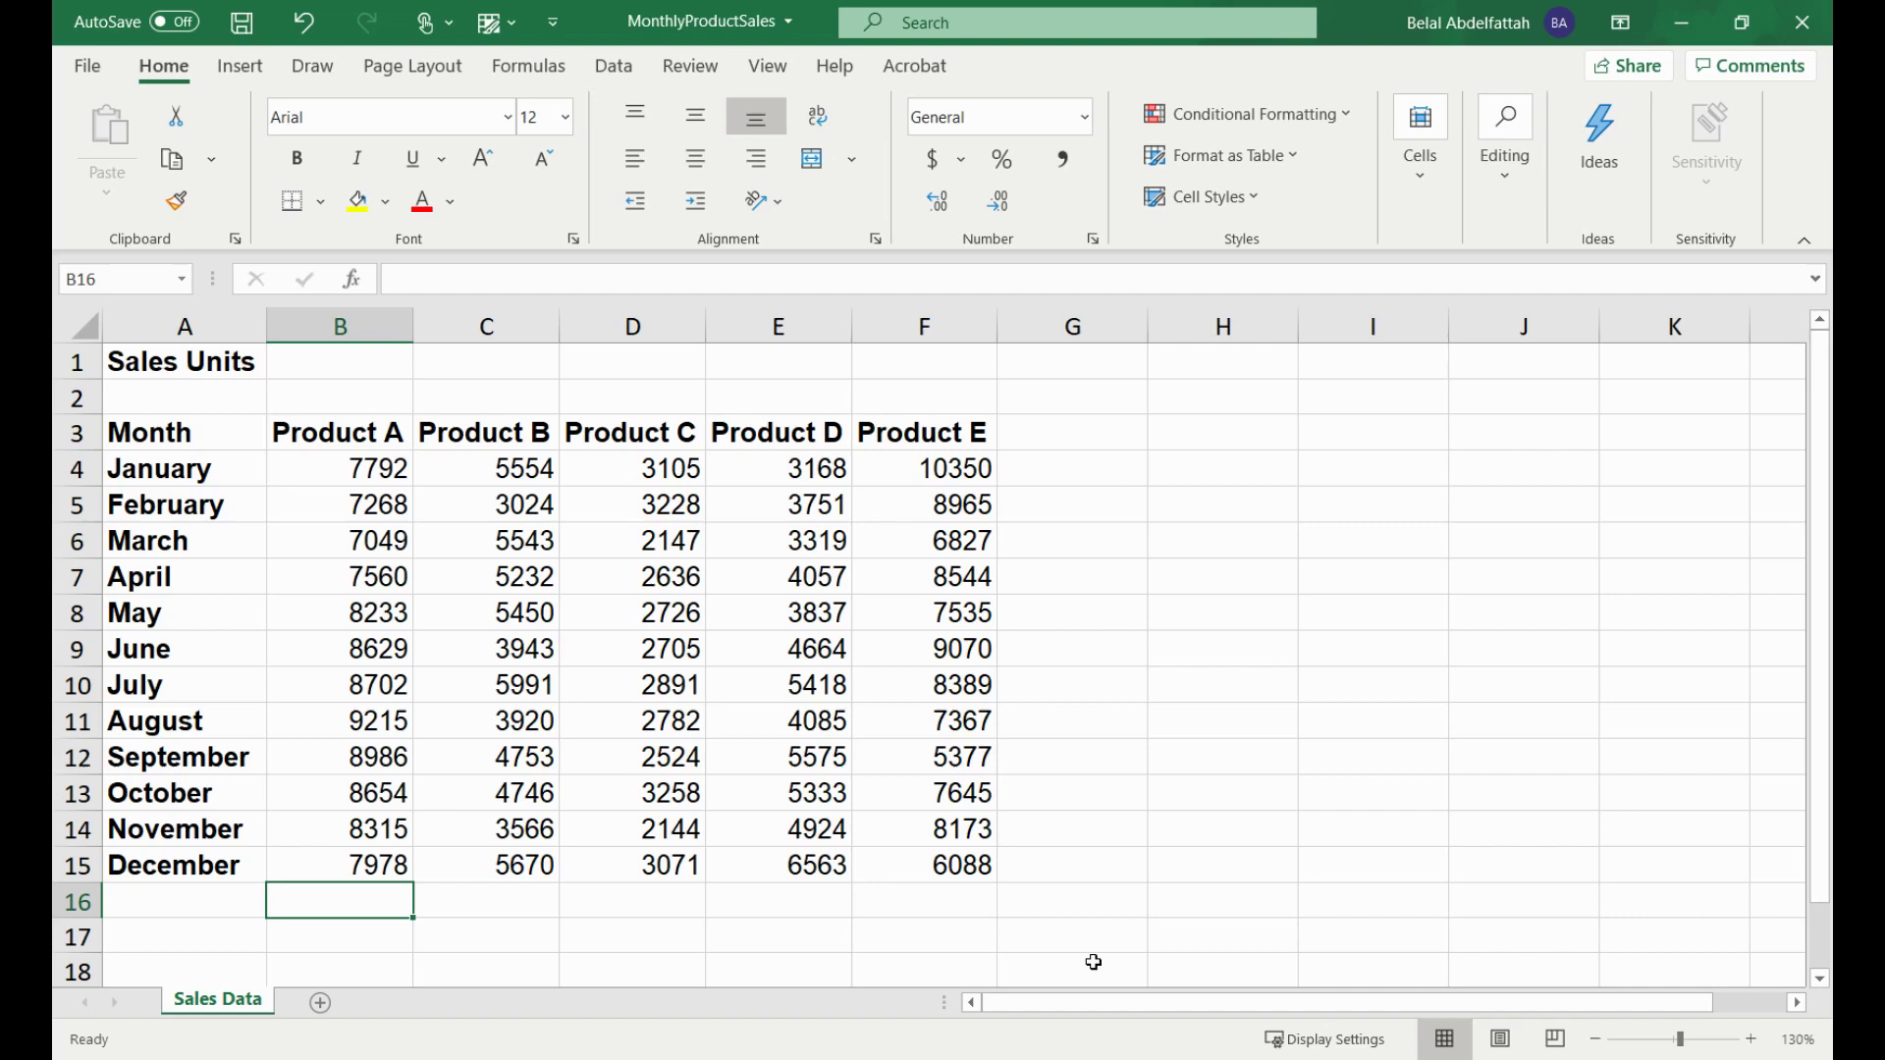
key("Up")
key("Up")
key("Up")
key("Up")
key("Up")
key("Up")
key("Up")
key("Up")
key("Up")
key("Up")
key("Up")
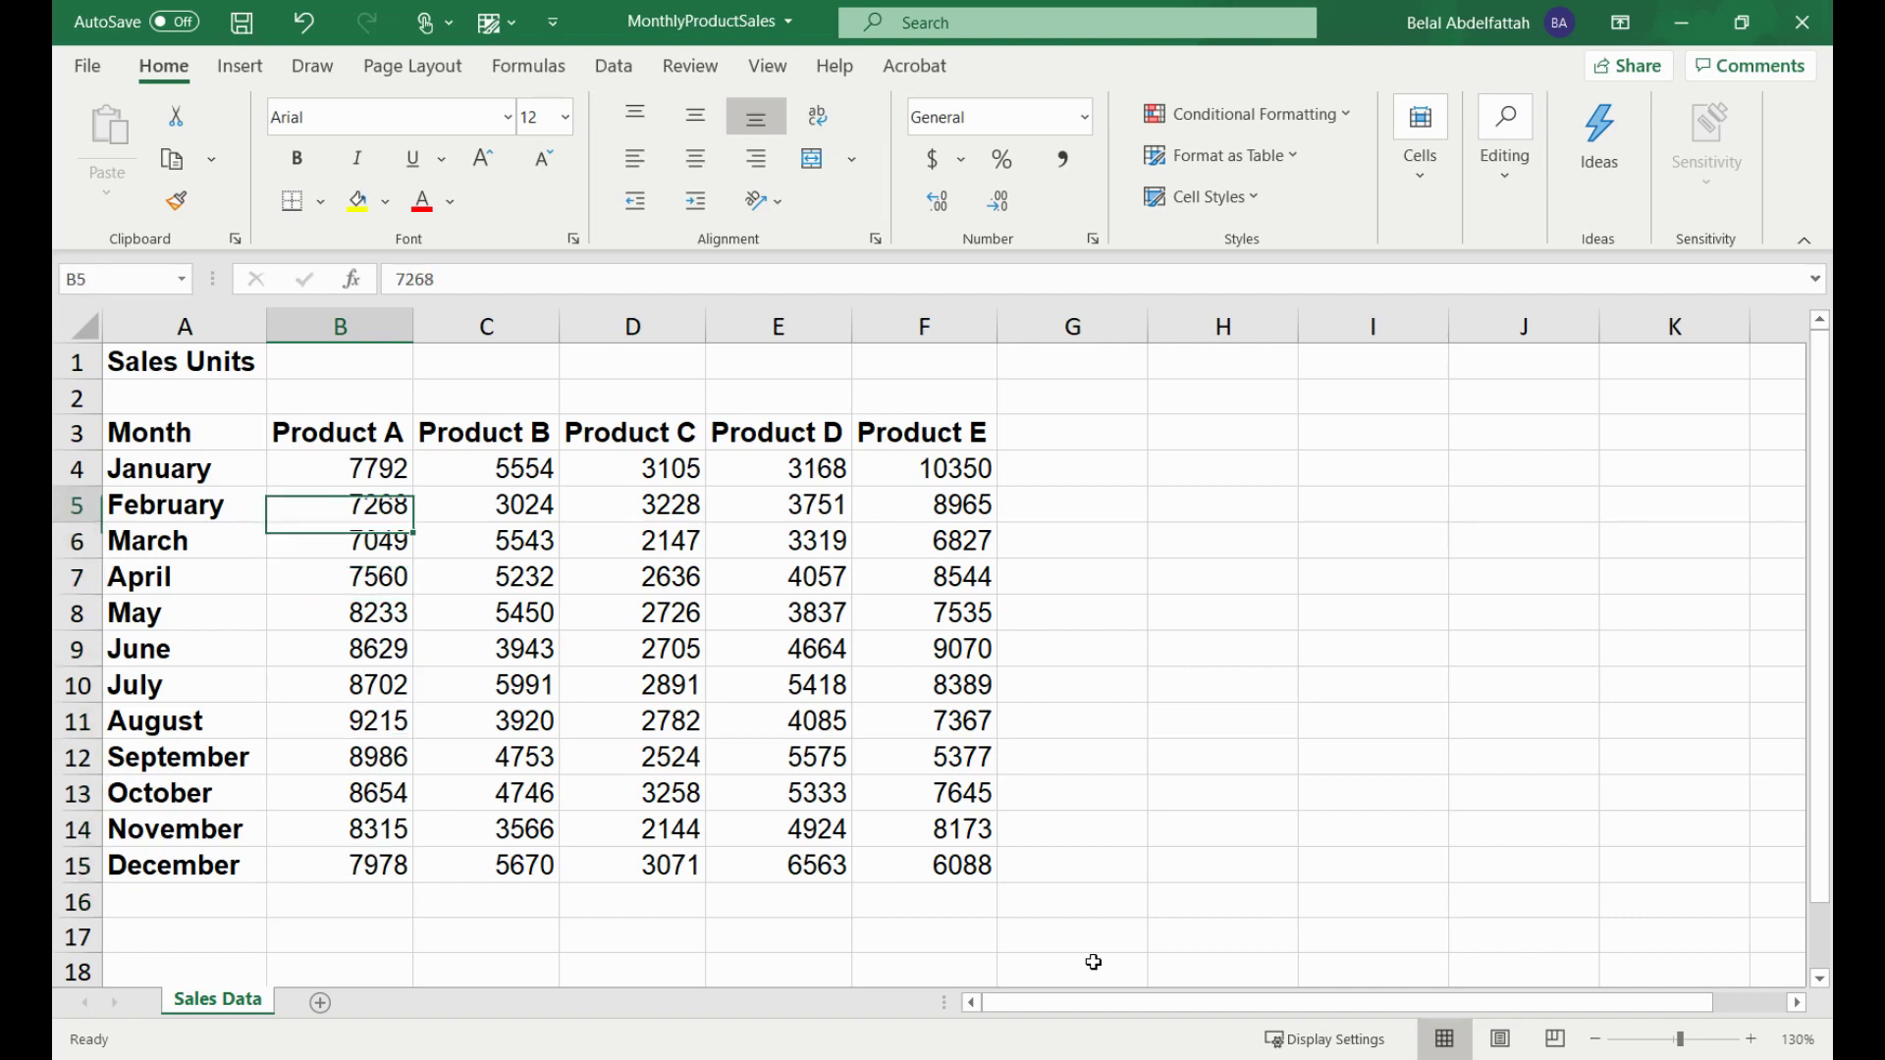
key("Up")
key("Up")
key("Down")
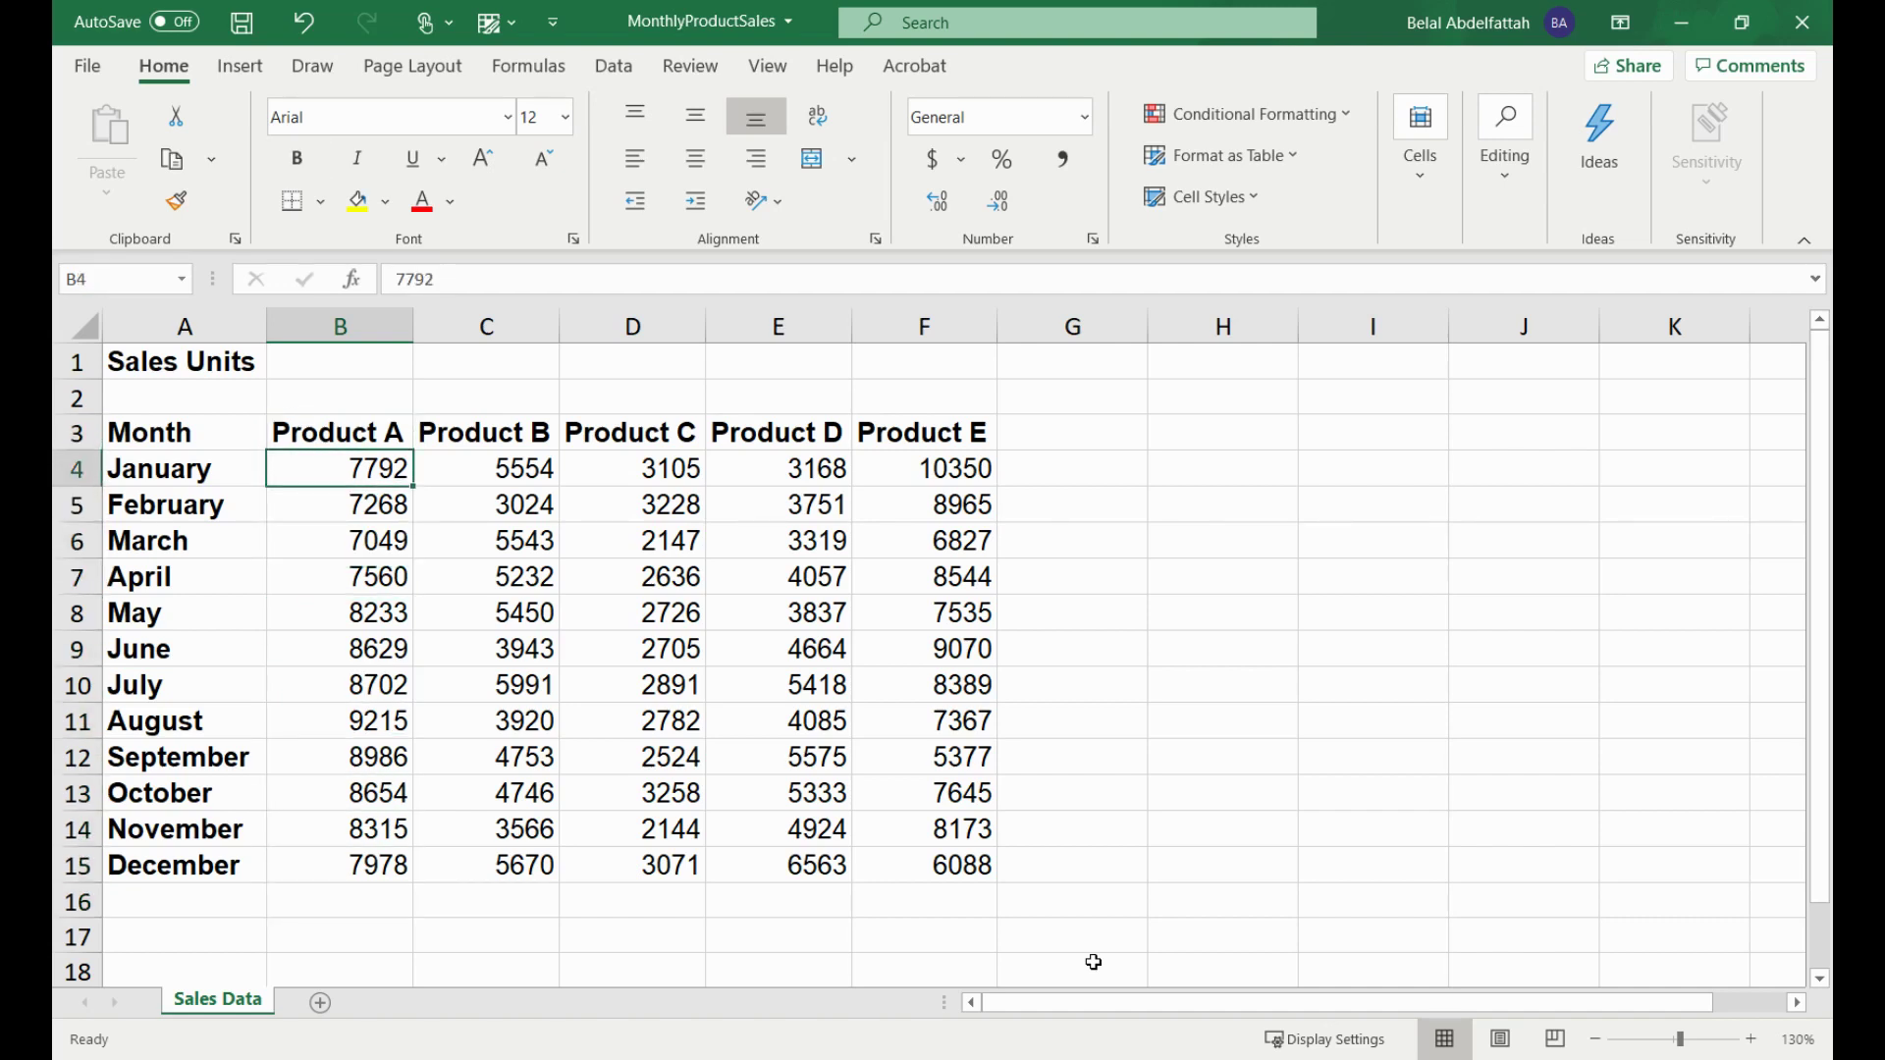
key("Down")
key("Down")
key("Down")
key("Down")
key("Down")
key("Down")
key("Down")
key("Down")
key("Down")
key("Down")
key("Down")
key("Down")
key("Left")
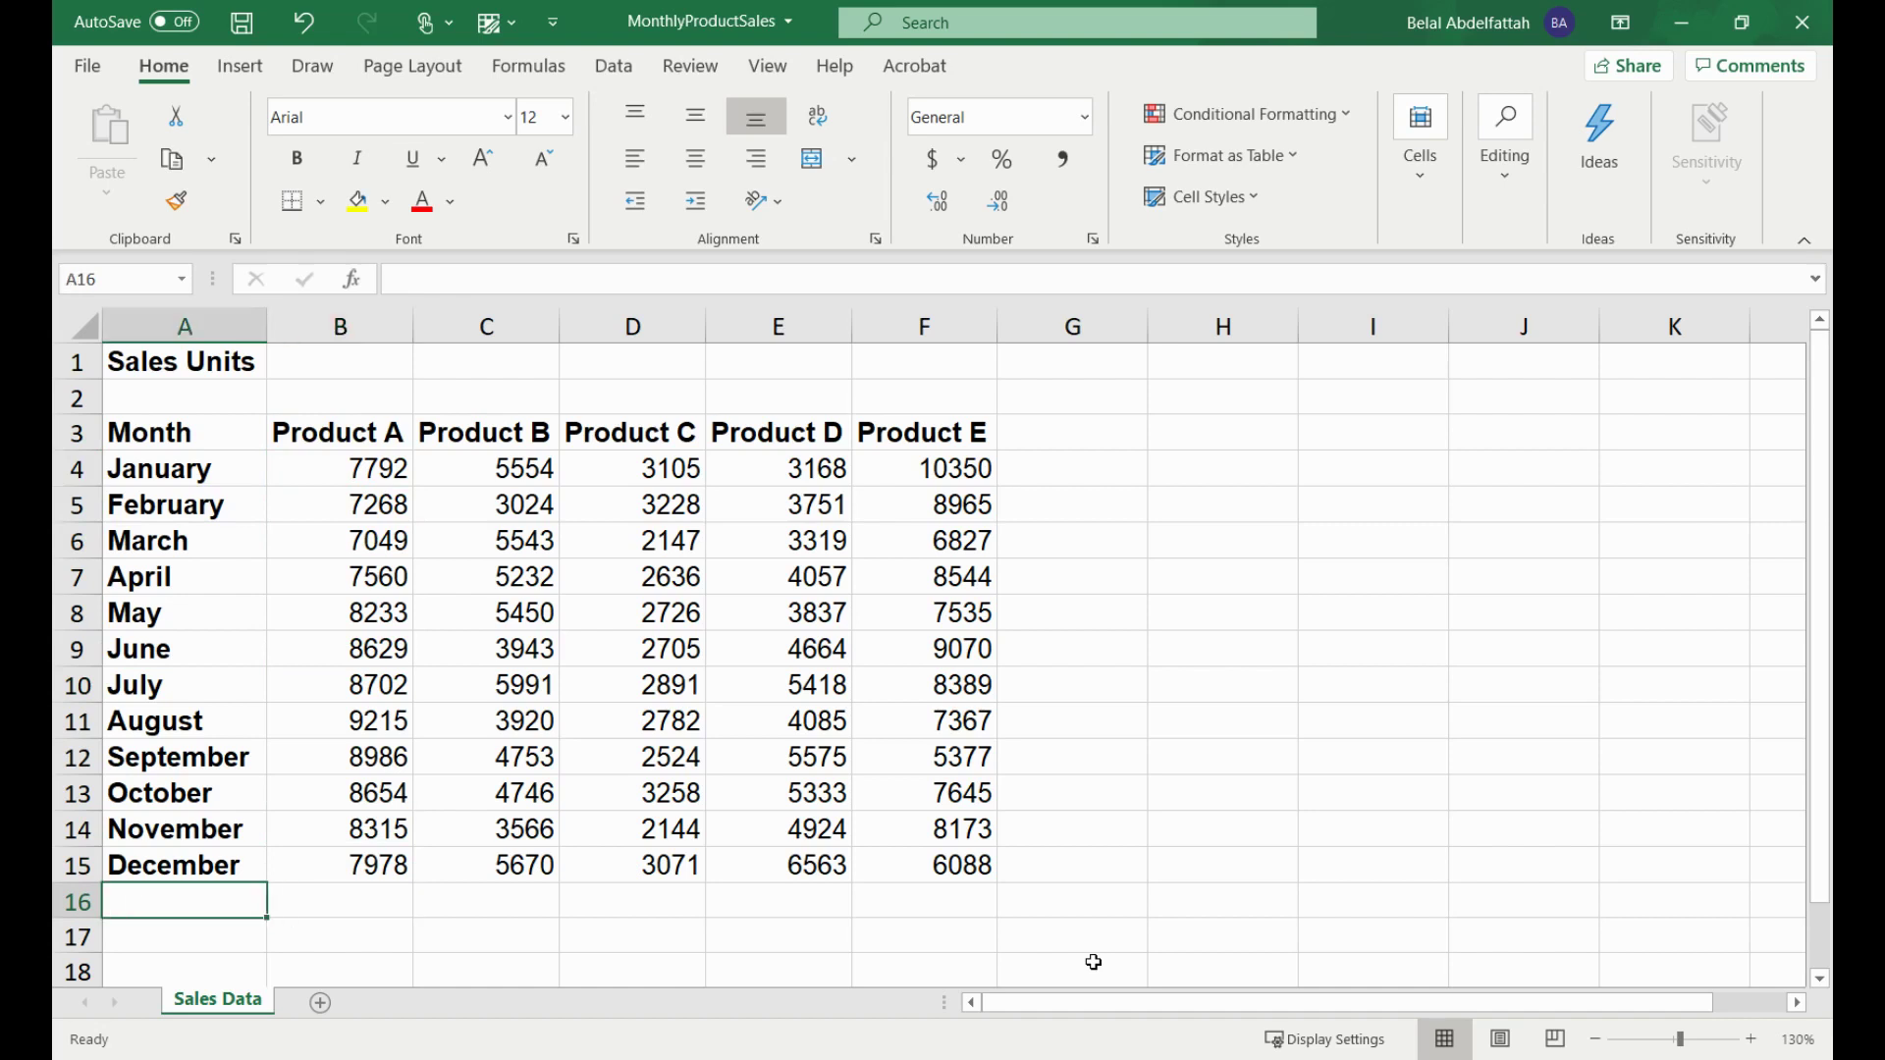
key("Up")
key("Up")
key("Up")
key("Up")
key("Up")
key("Up")
key("Up")
key("Up")
key("Up")
key("Up")
key("Up")
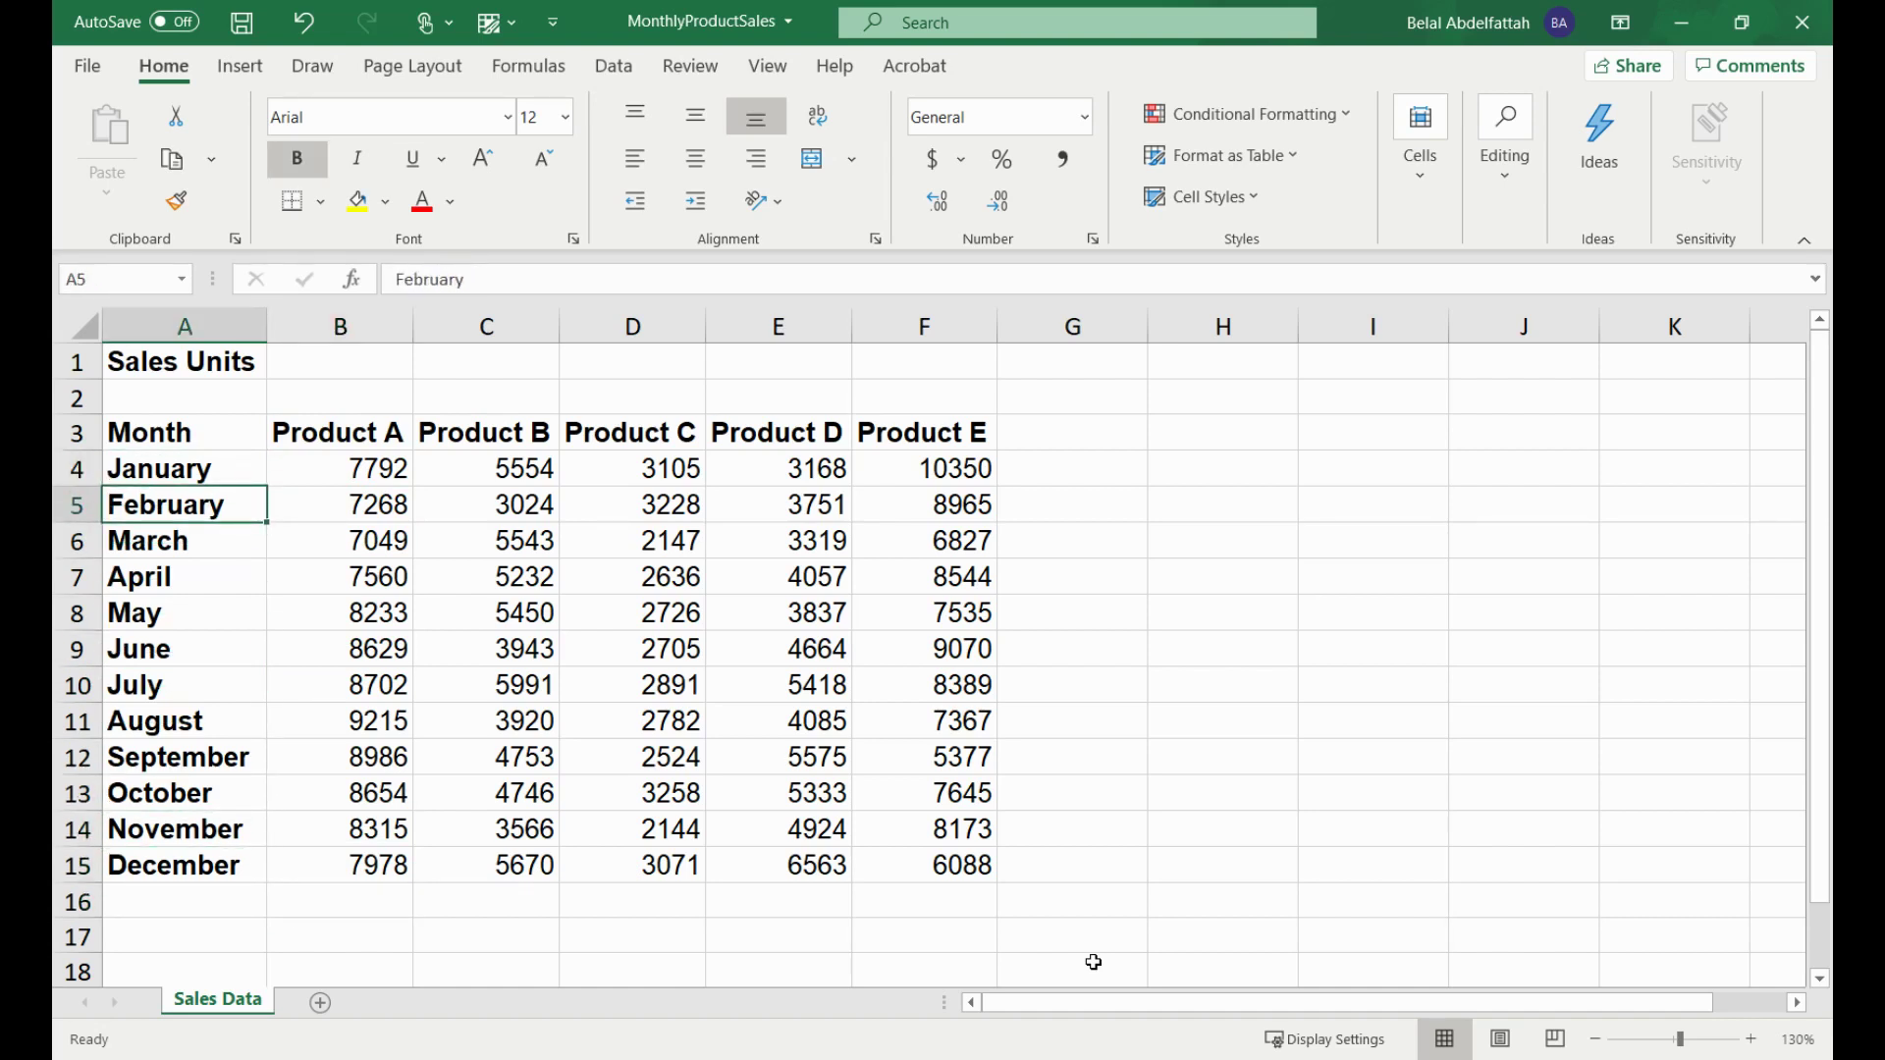
key("Down")
key("Down")
key("Down")
key("Down")
key("Down")
key("Down")
key("Down")
key("Down")
key("Down")
key("Down")
key("Down")
key("Down")
key("Right")
key("Up")
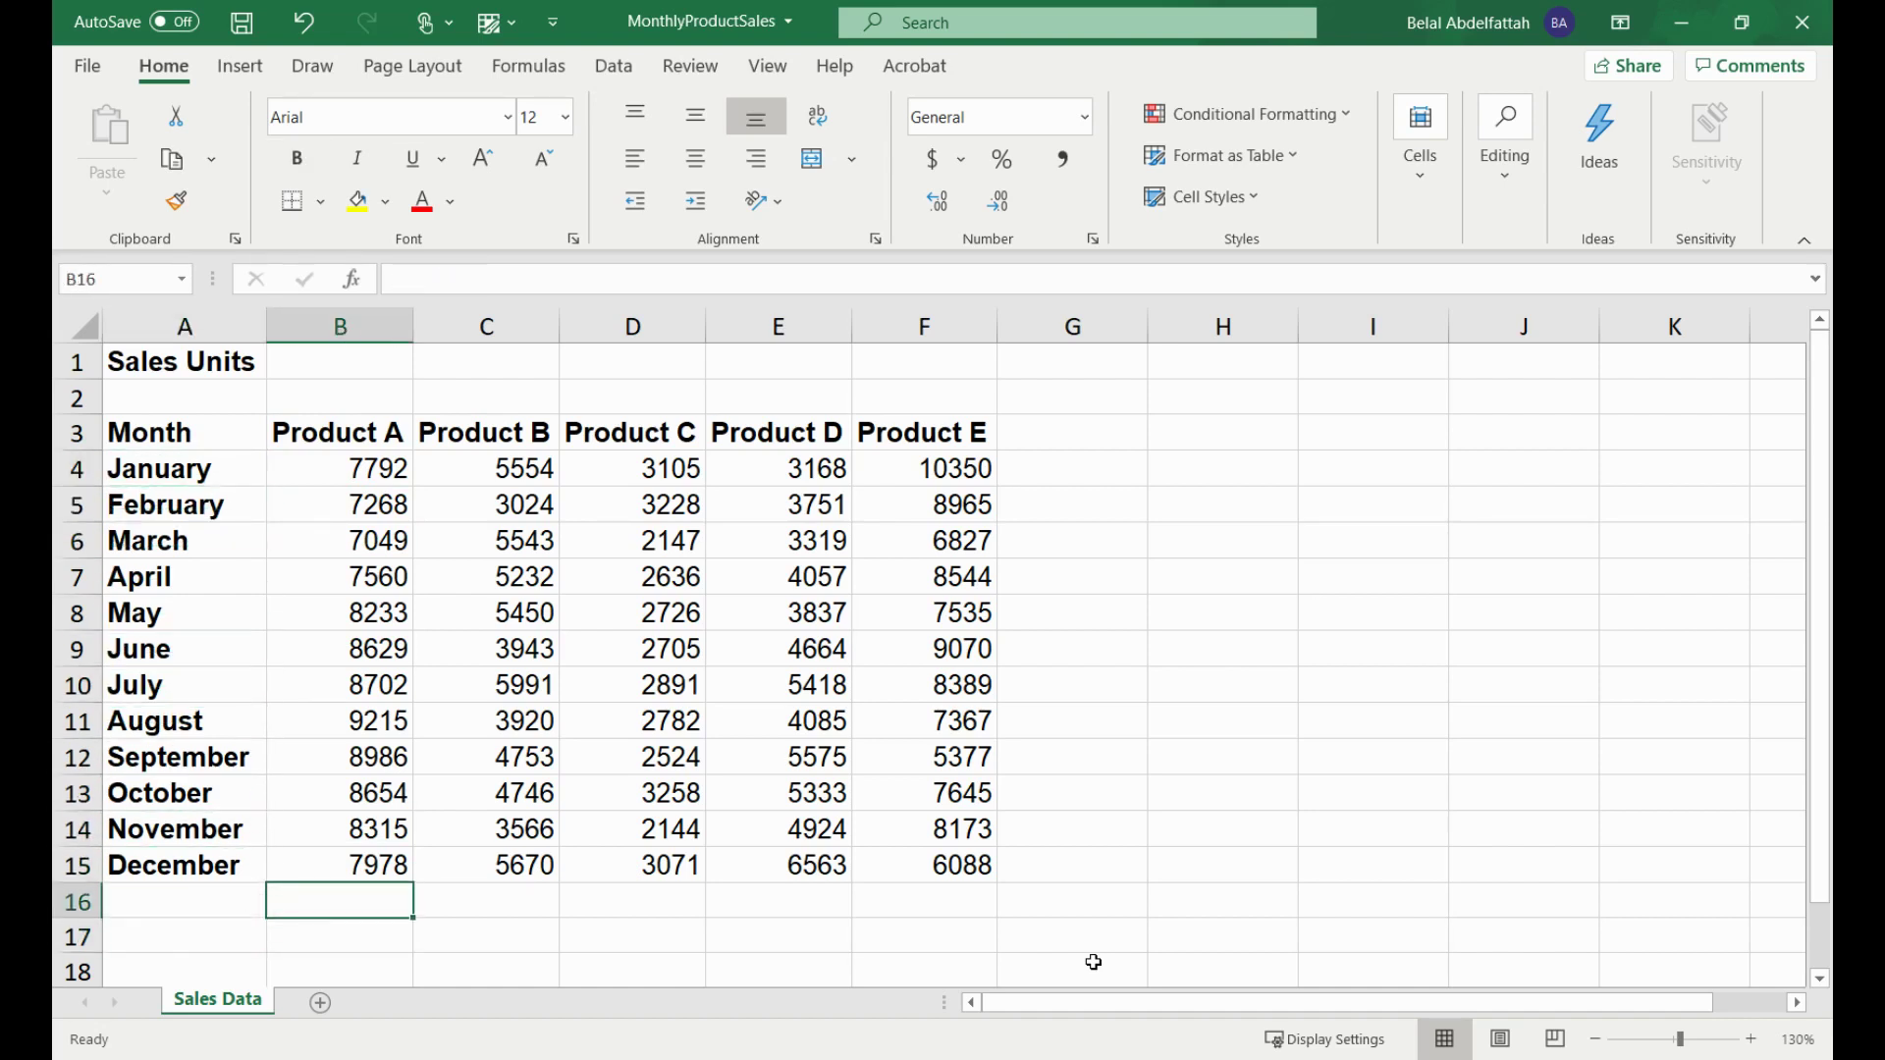
key("Left")
- Enter the label 'Total' in A16 and start right-aligning it
type("TOT")
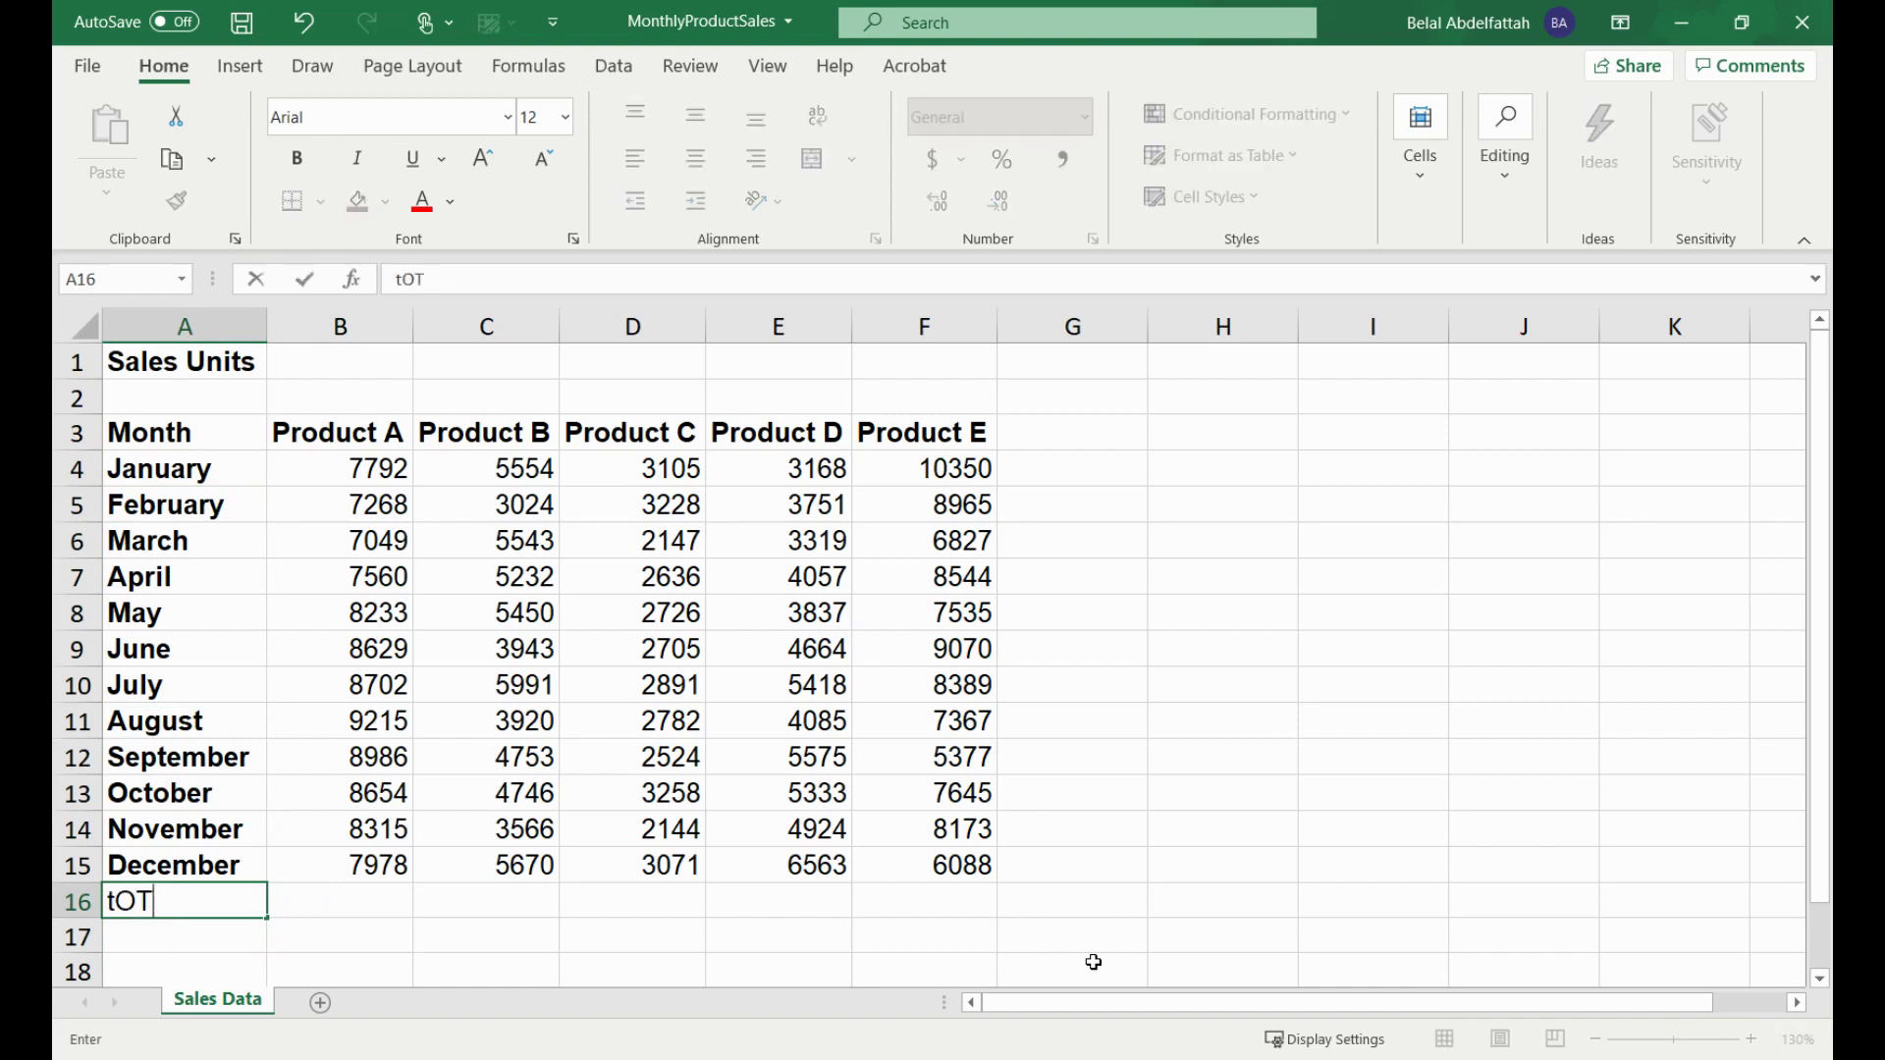
key("BackSpace")
key("BackSpace")
type("lt")
key("BackSpace")
key("BackSpace")
type("otal")
key("Return")
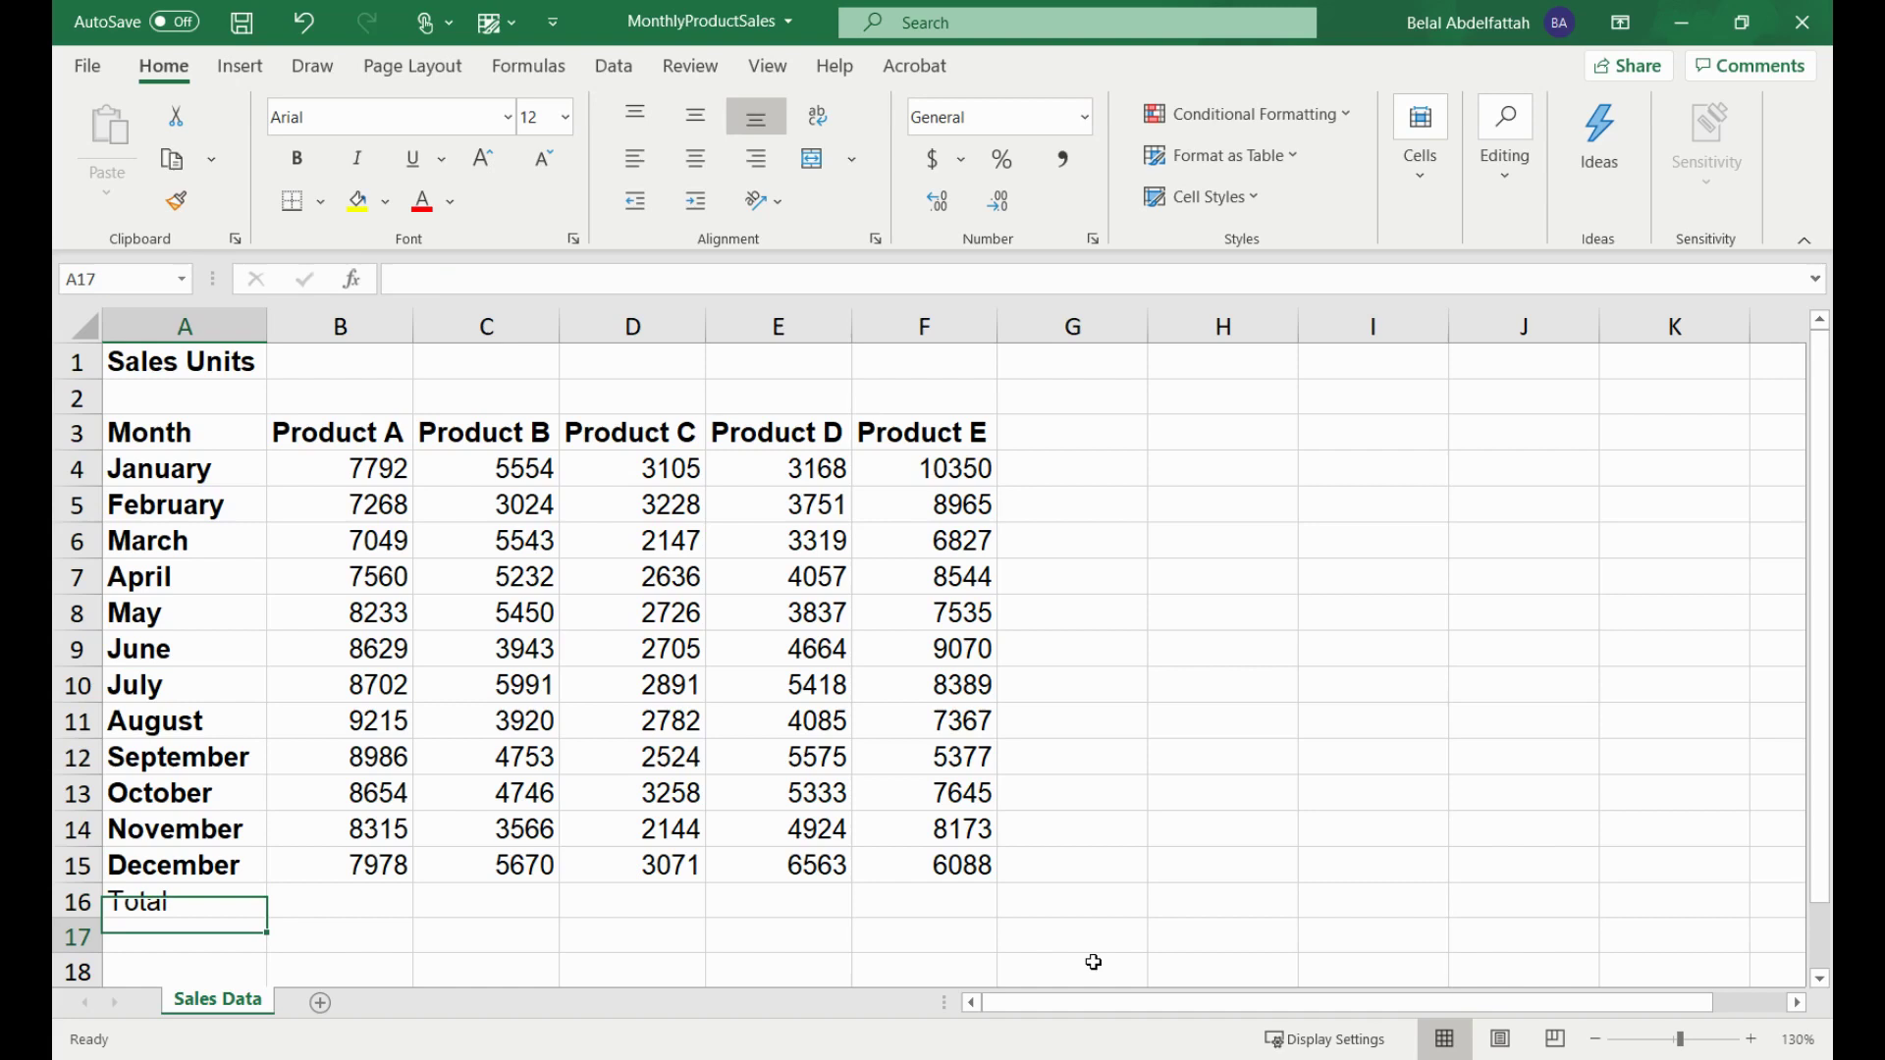
key("Up")
key("alt+h")
- Right-align the Total label and enter =SUM(B4:B14) in B16
key("a")
key("r")
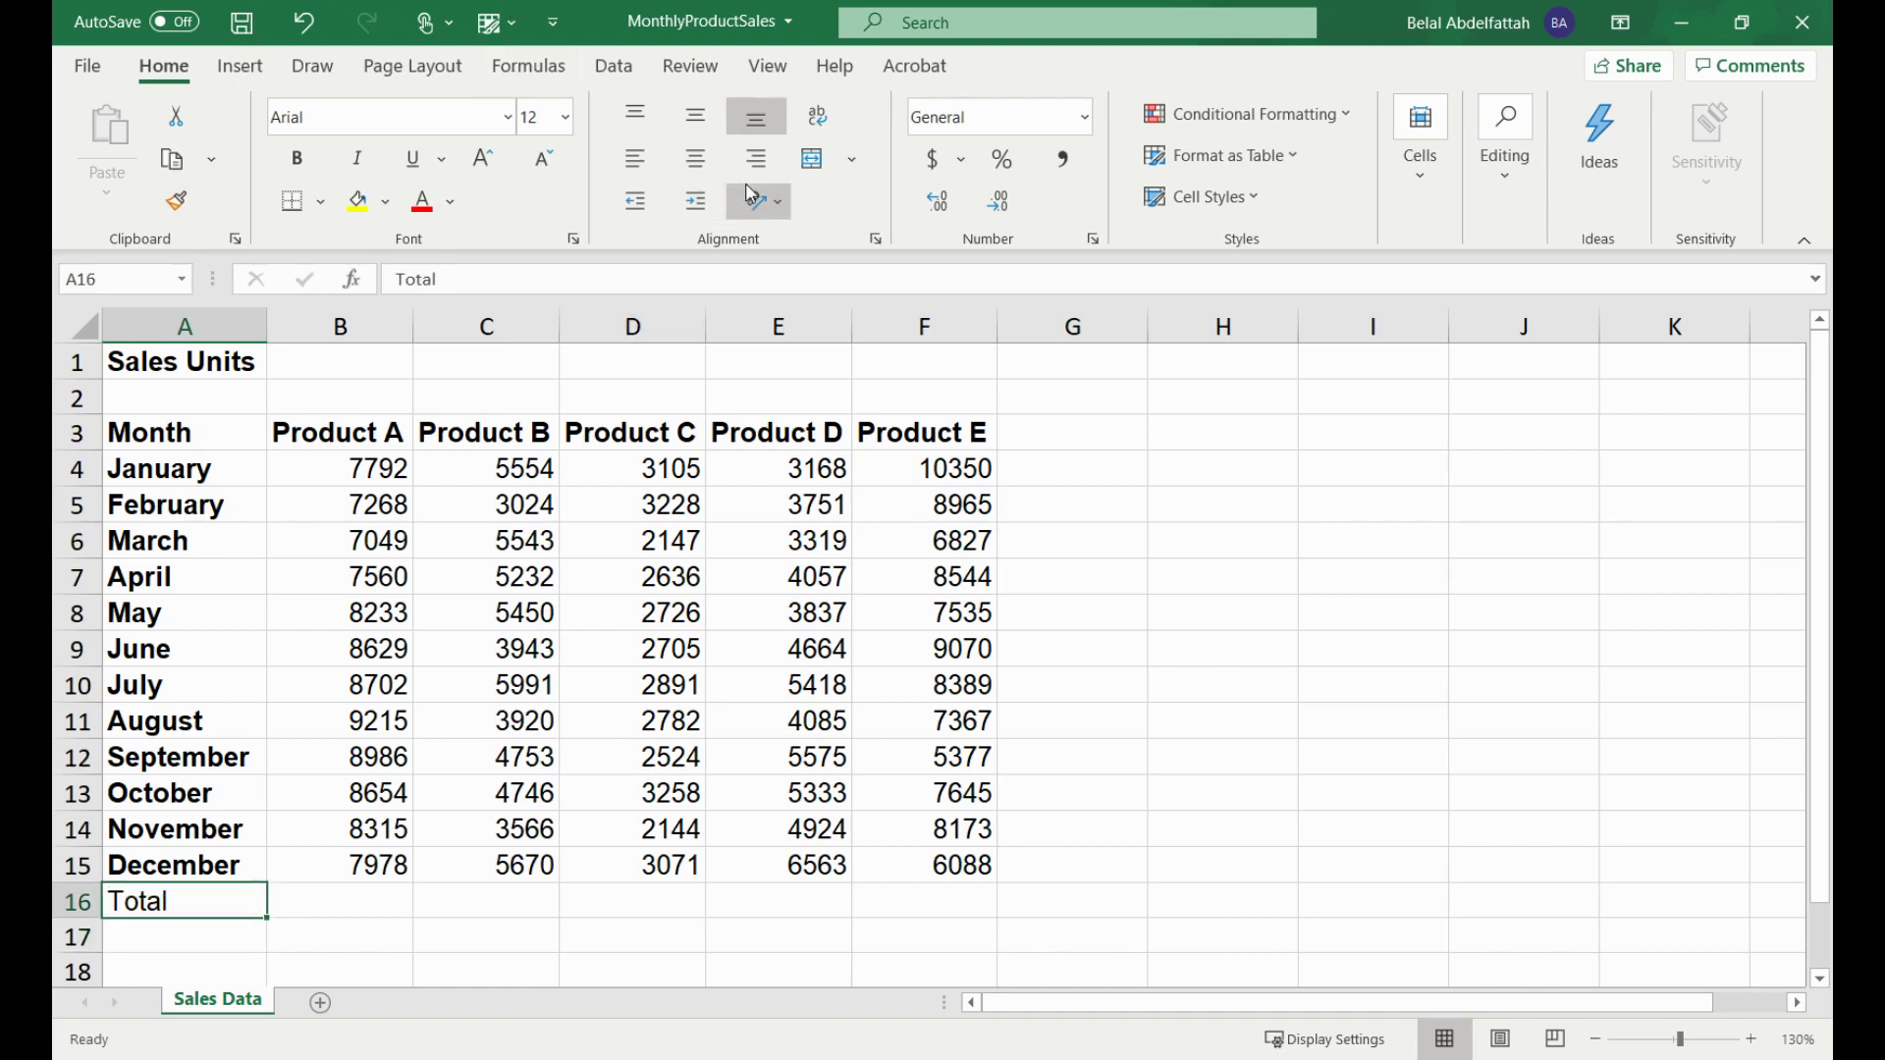
left_click(386, 888)
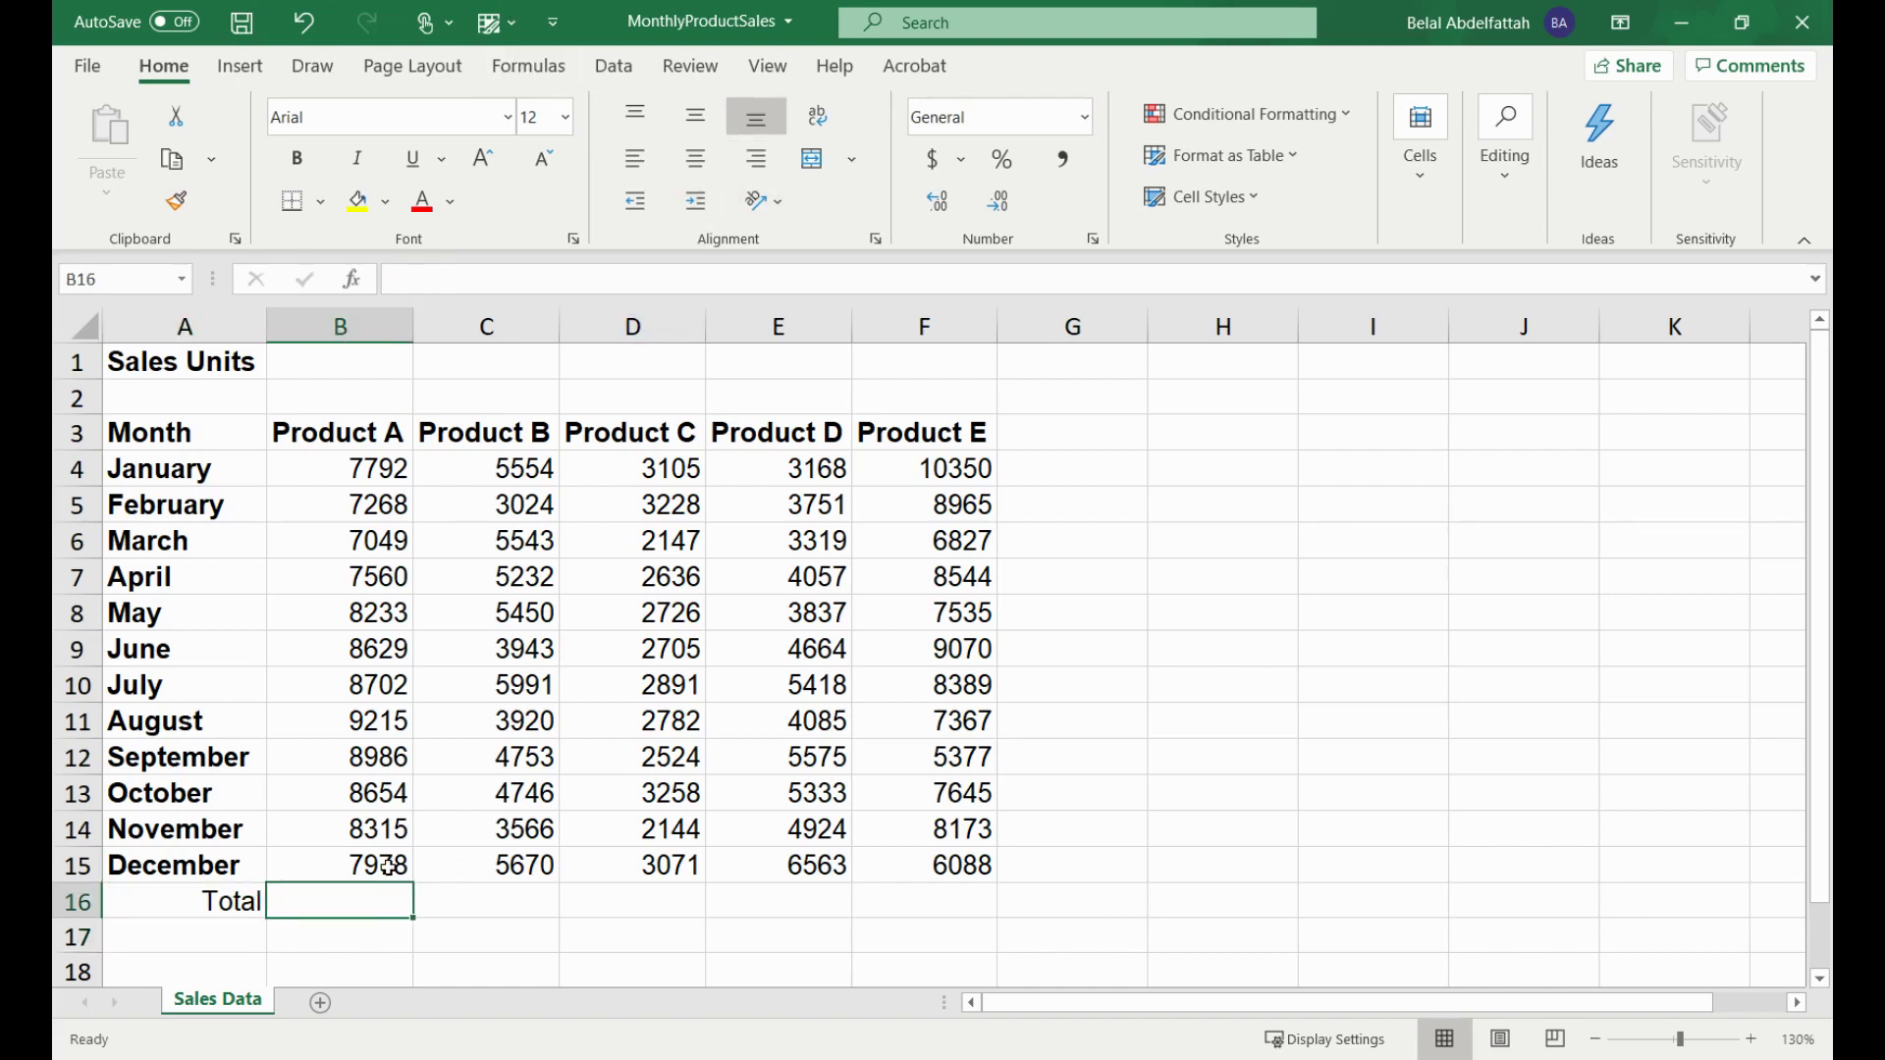
type("=SUM(")
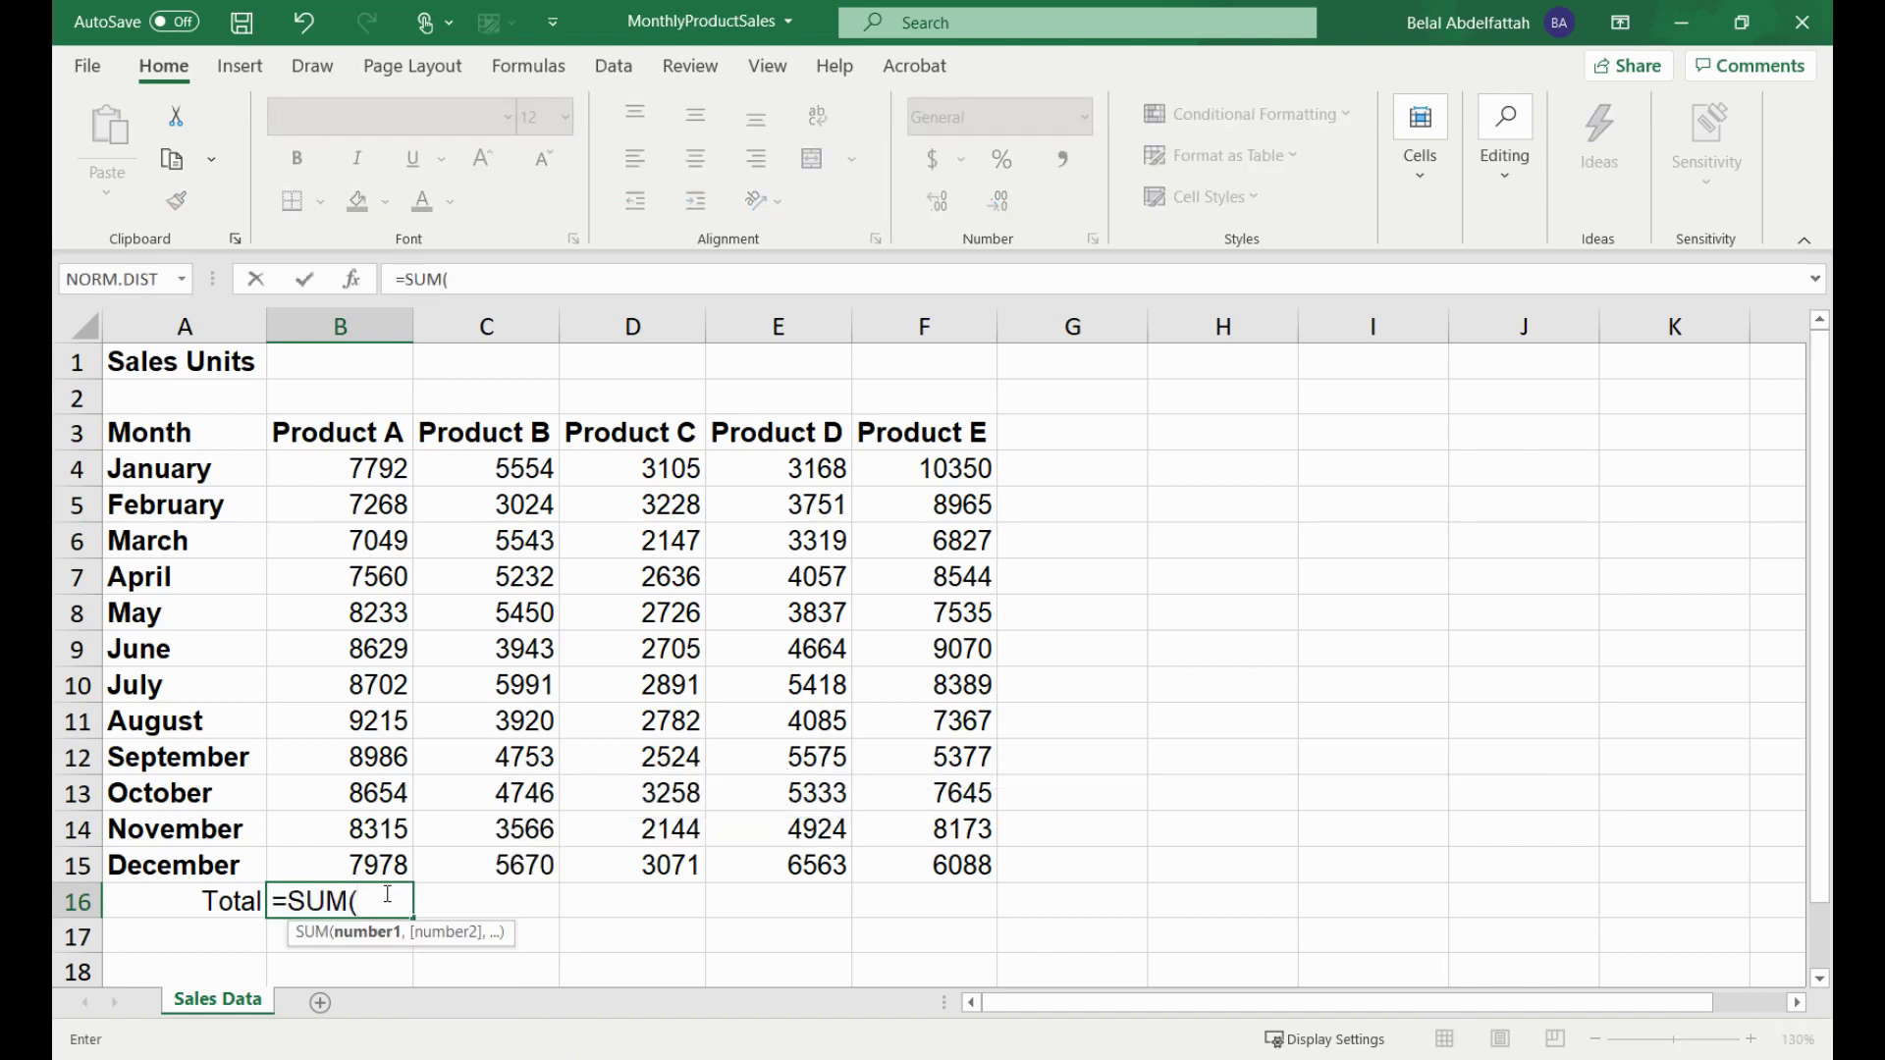
left_click_drag(384, 866, 388, 457)
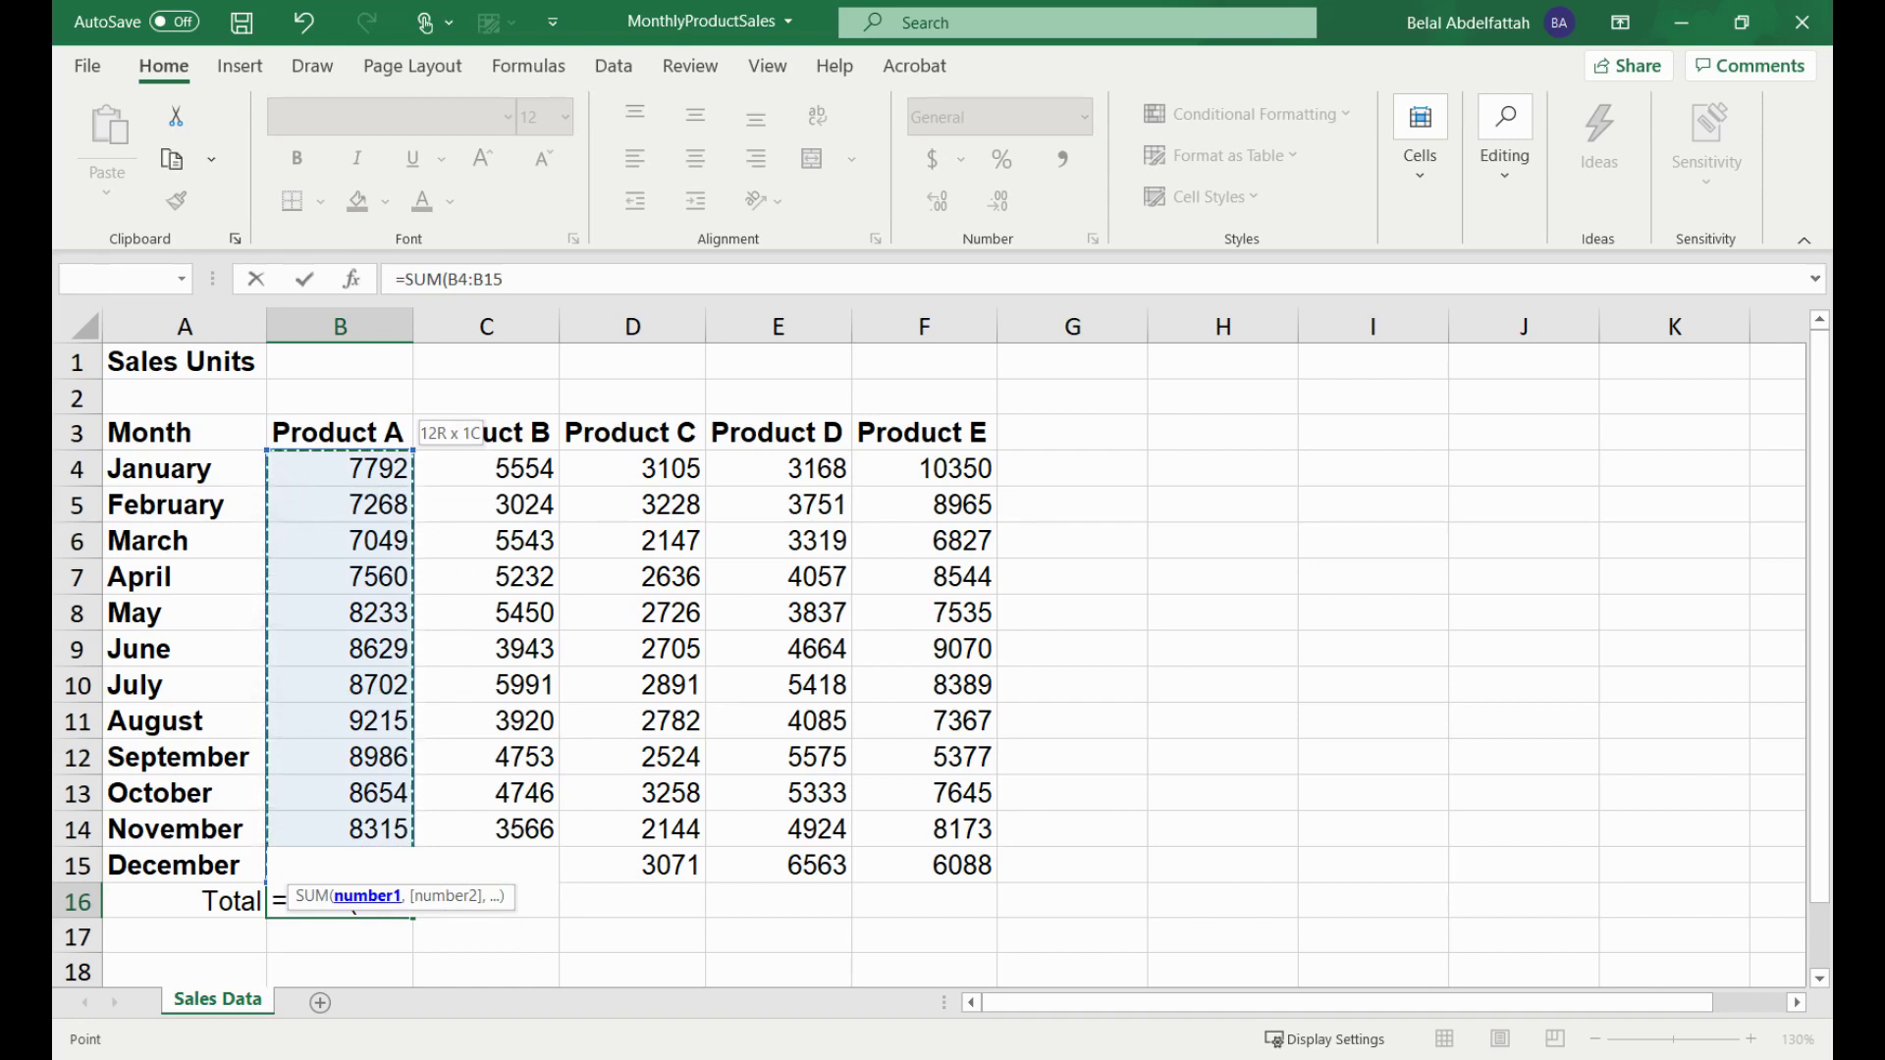
left_click(360, 468)
left_click_drag(359, 469, 359, 757)
key("shift+Down")
key("shift+Down")
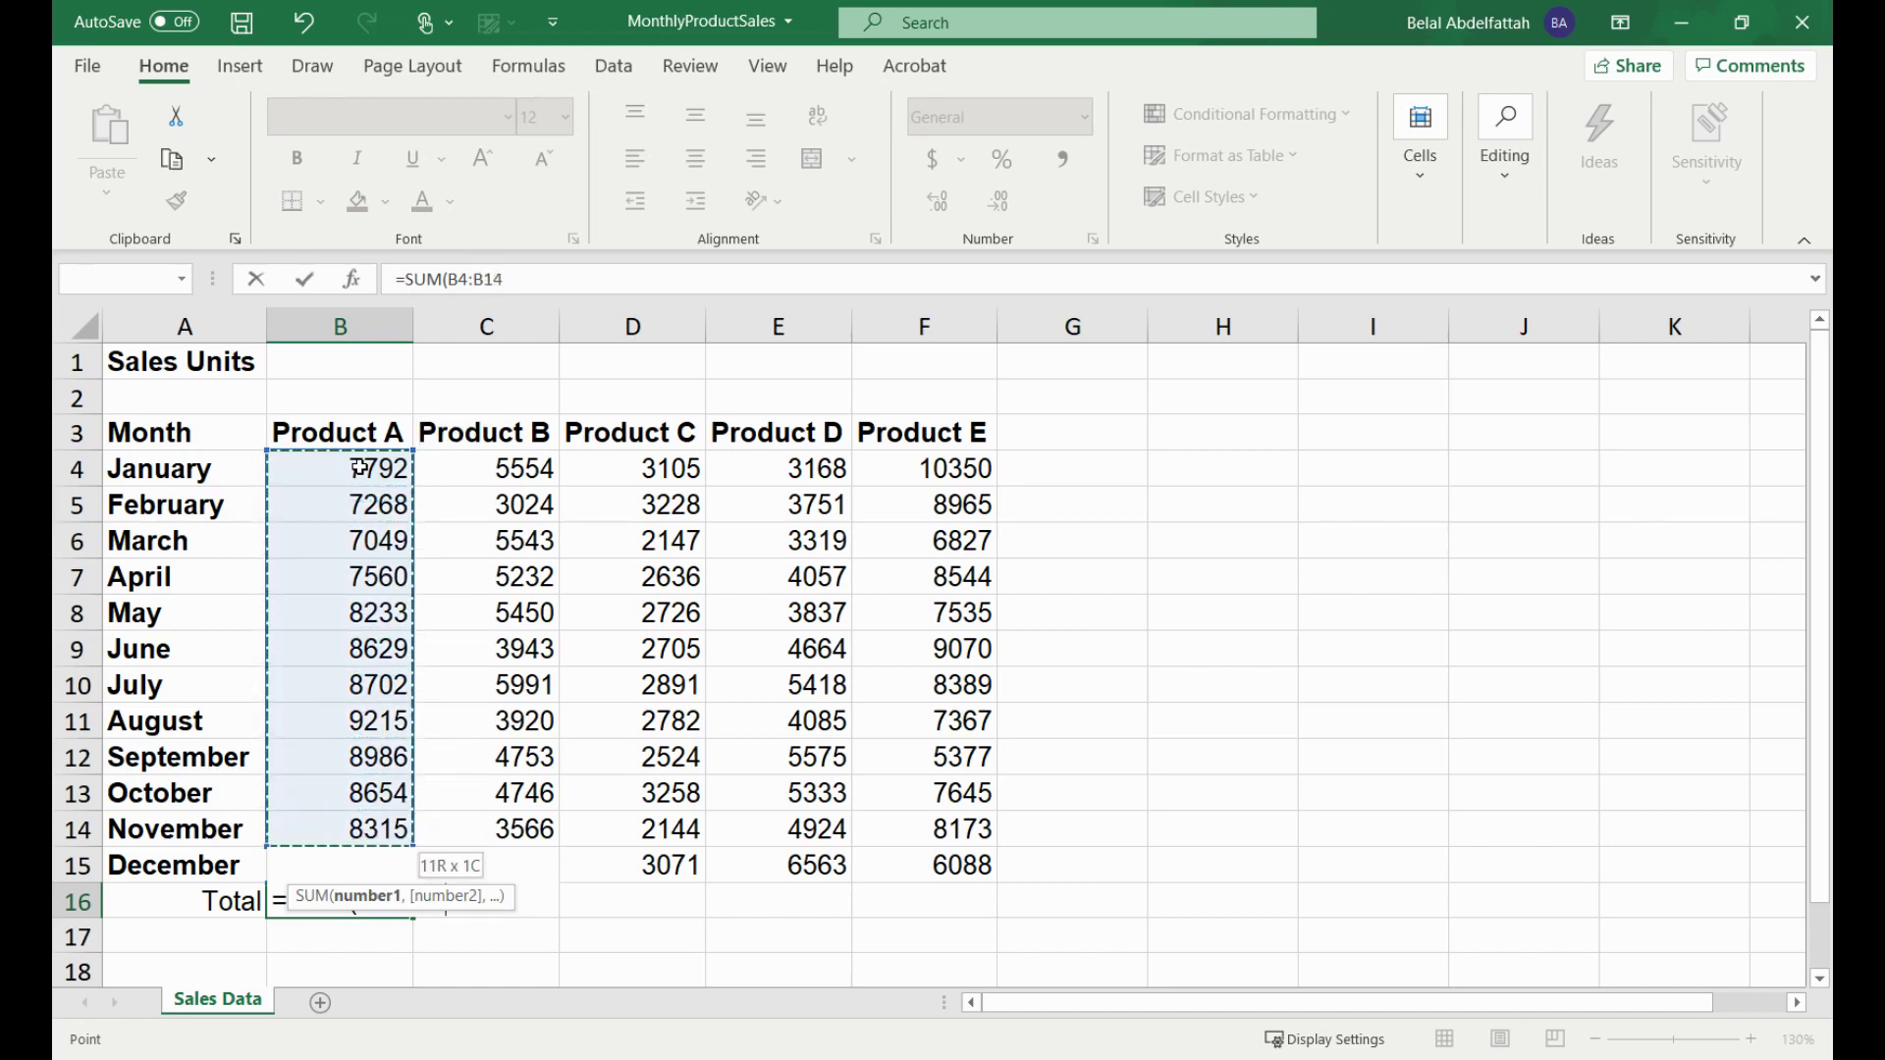
key("Return")
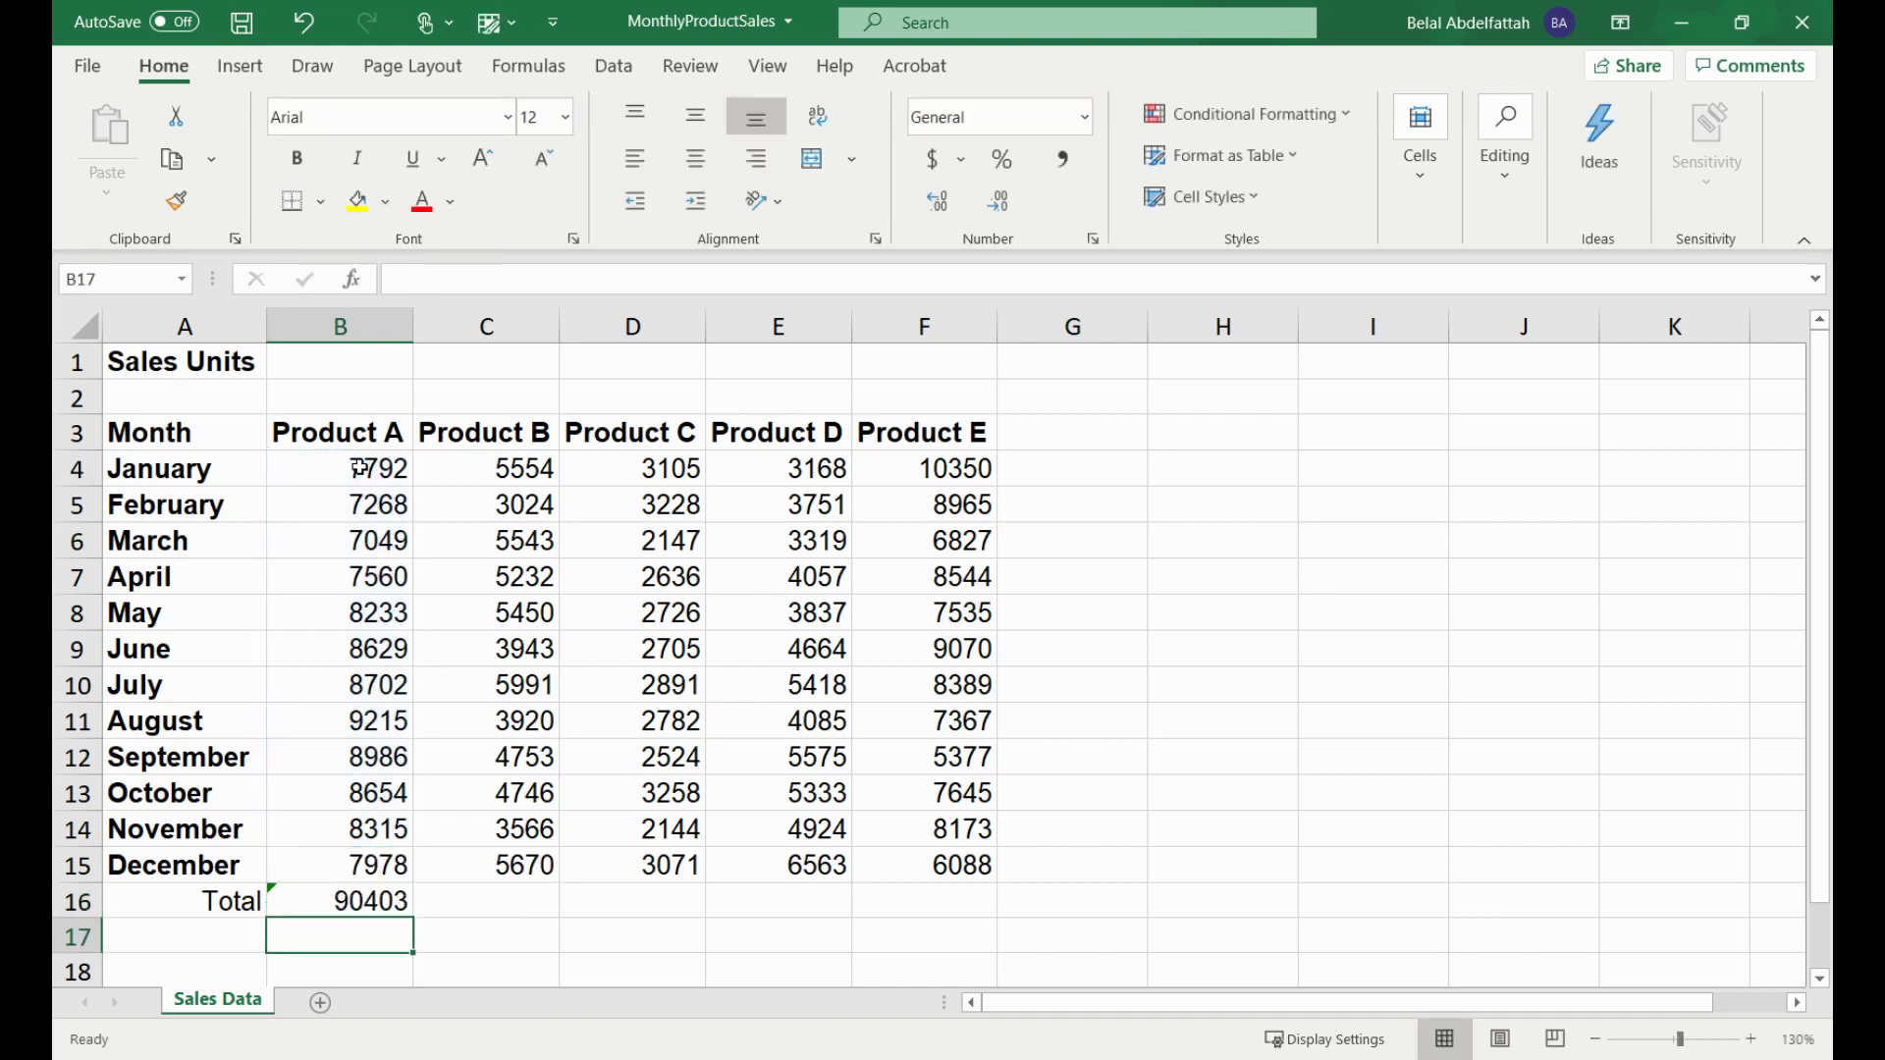
- Correct the B16 formula to =SUM(B4:B15) so it totals 98381
left_click(382, 902)
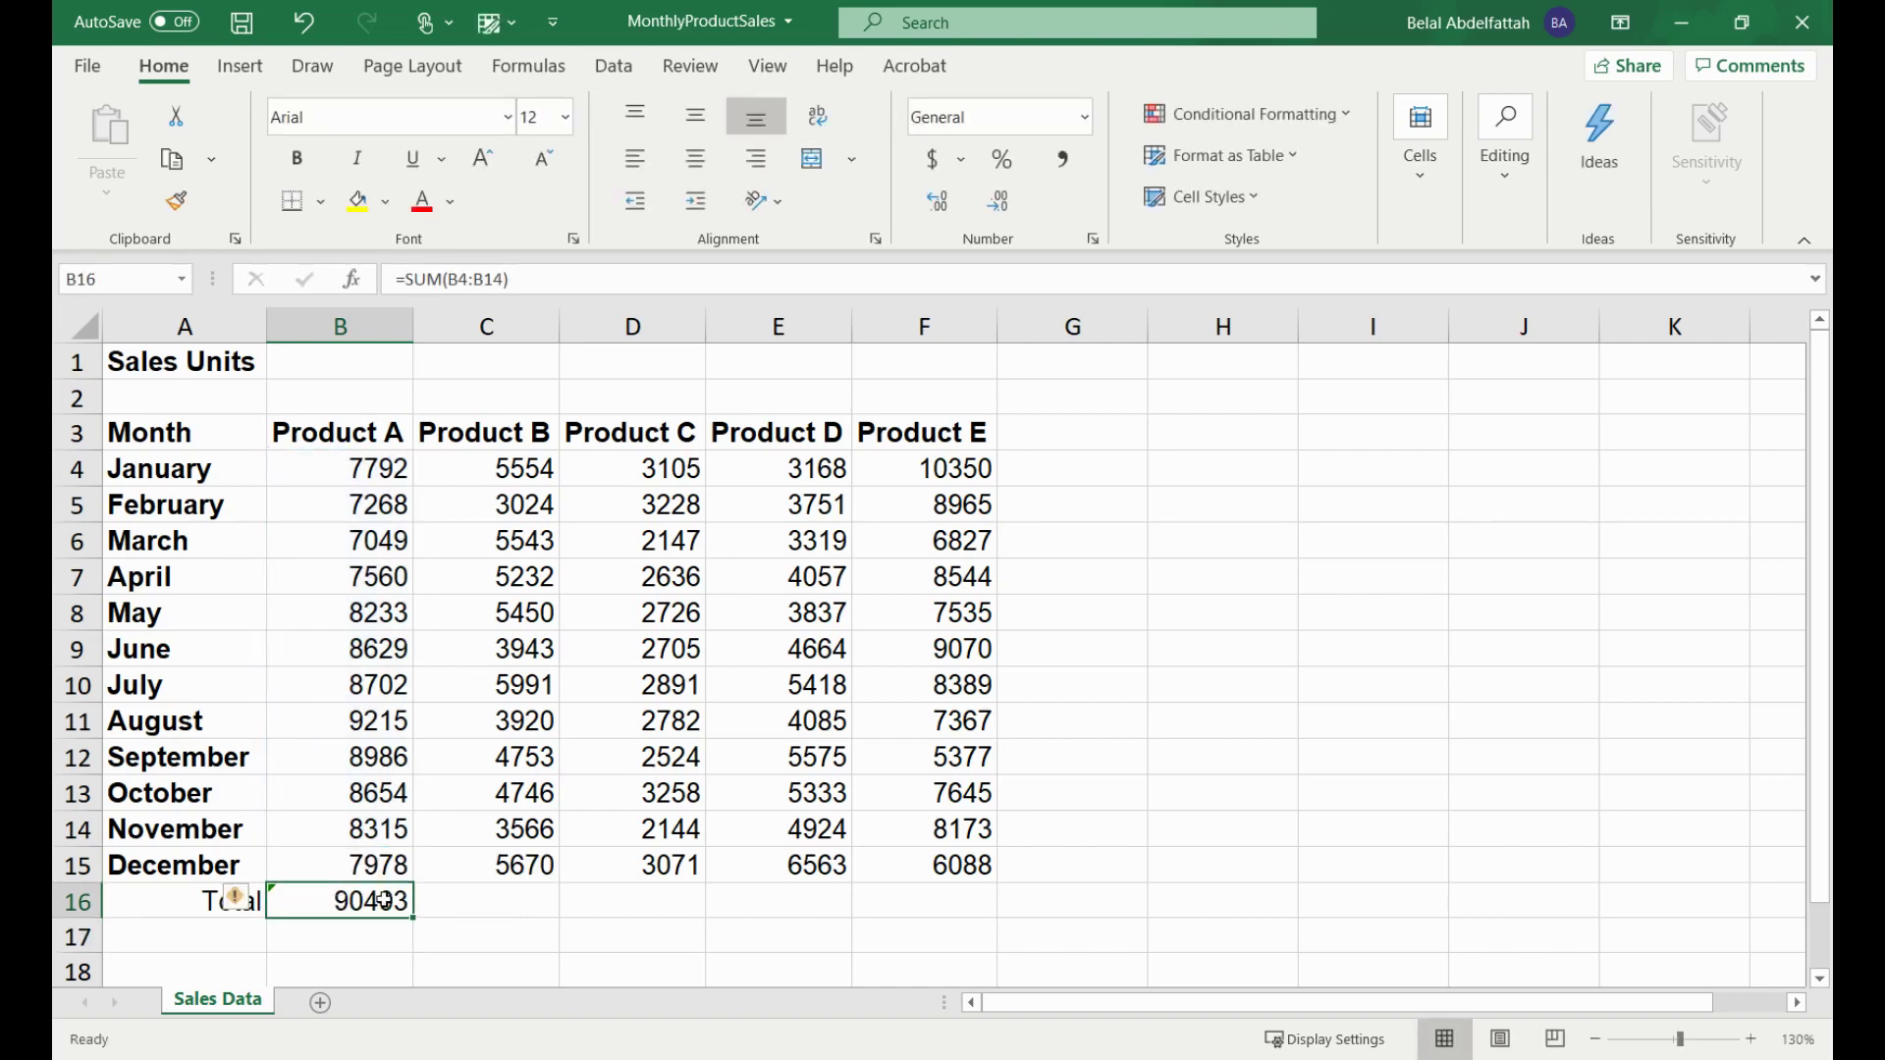
left_click(609, 284)
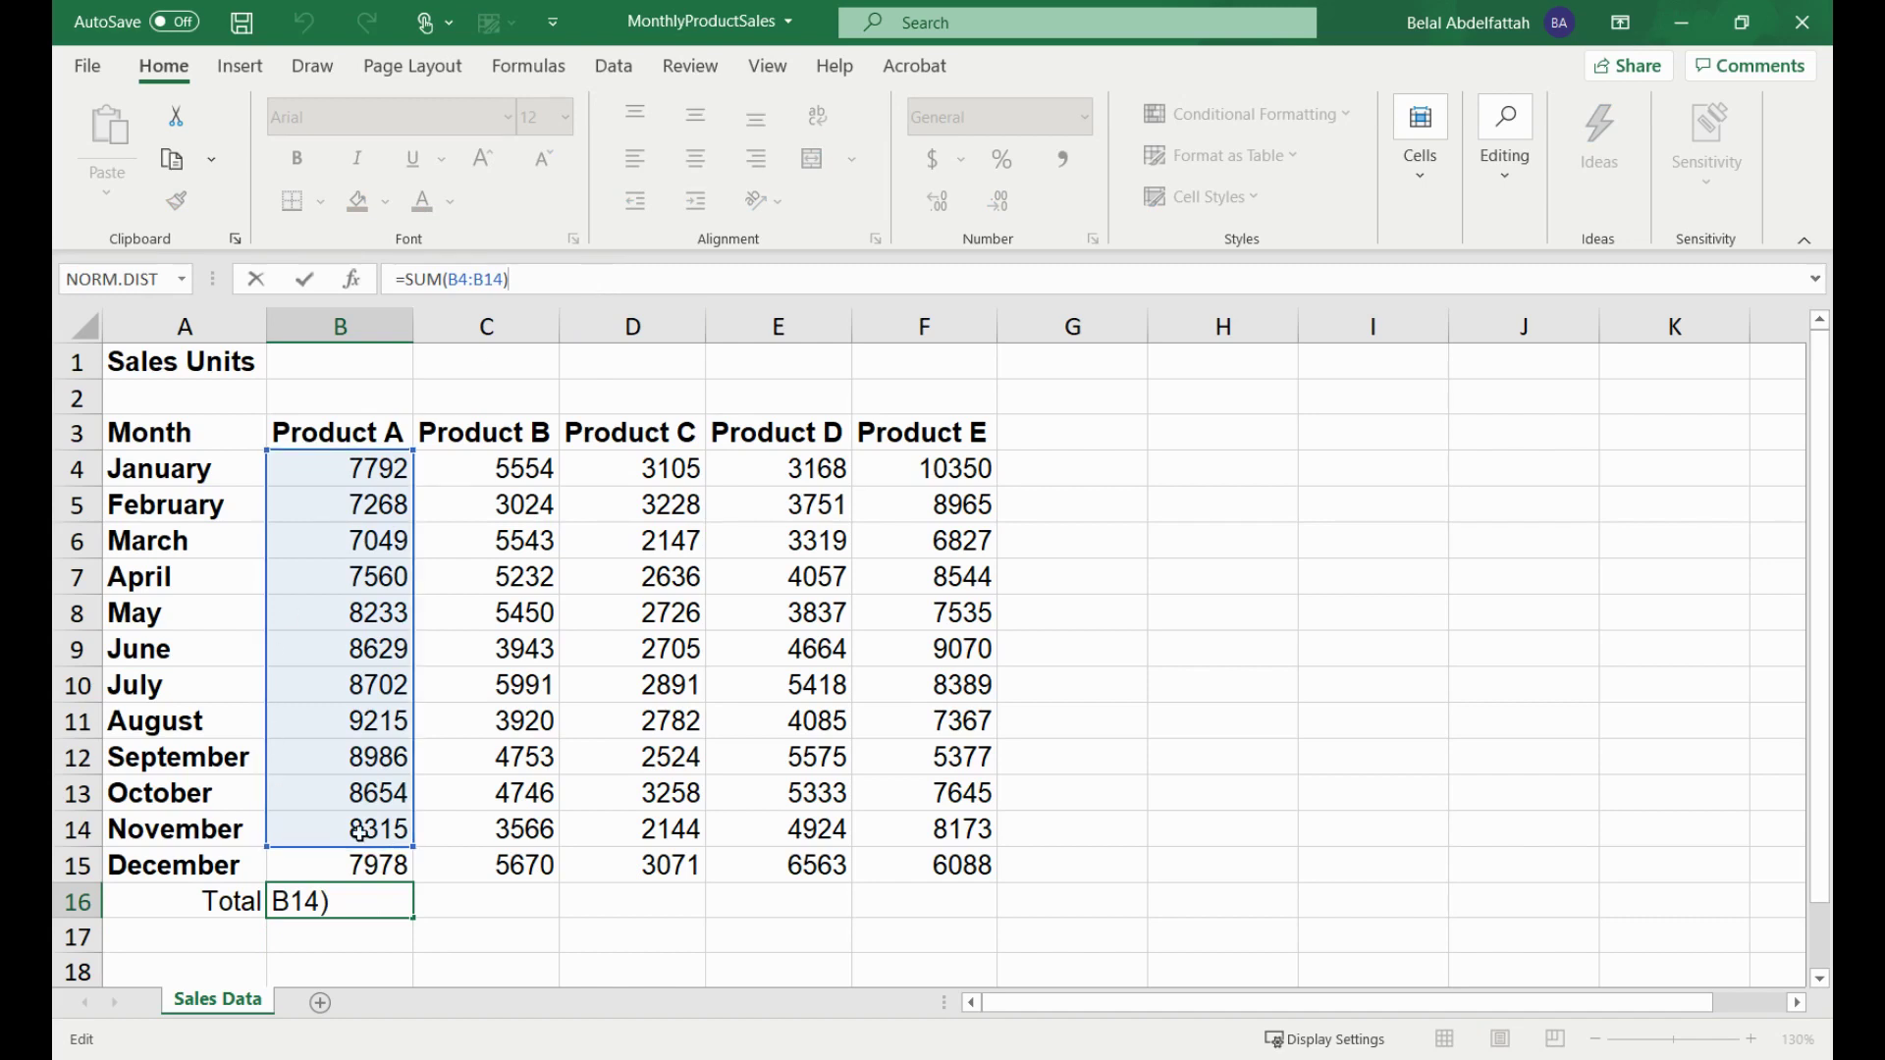
key("Left")
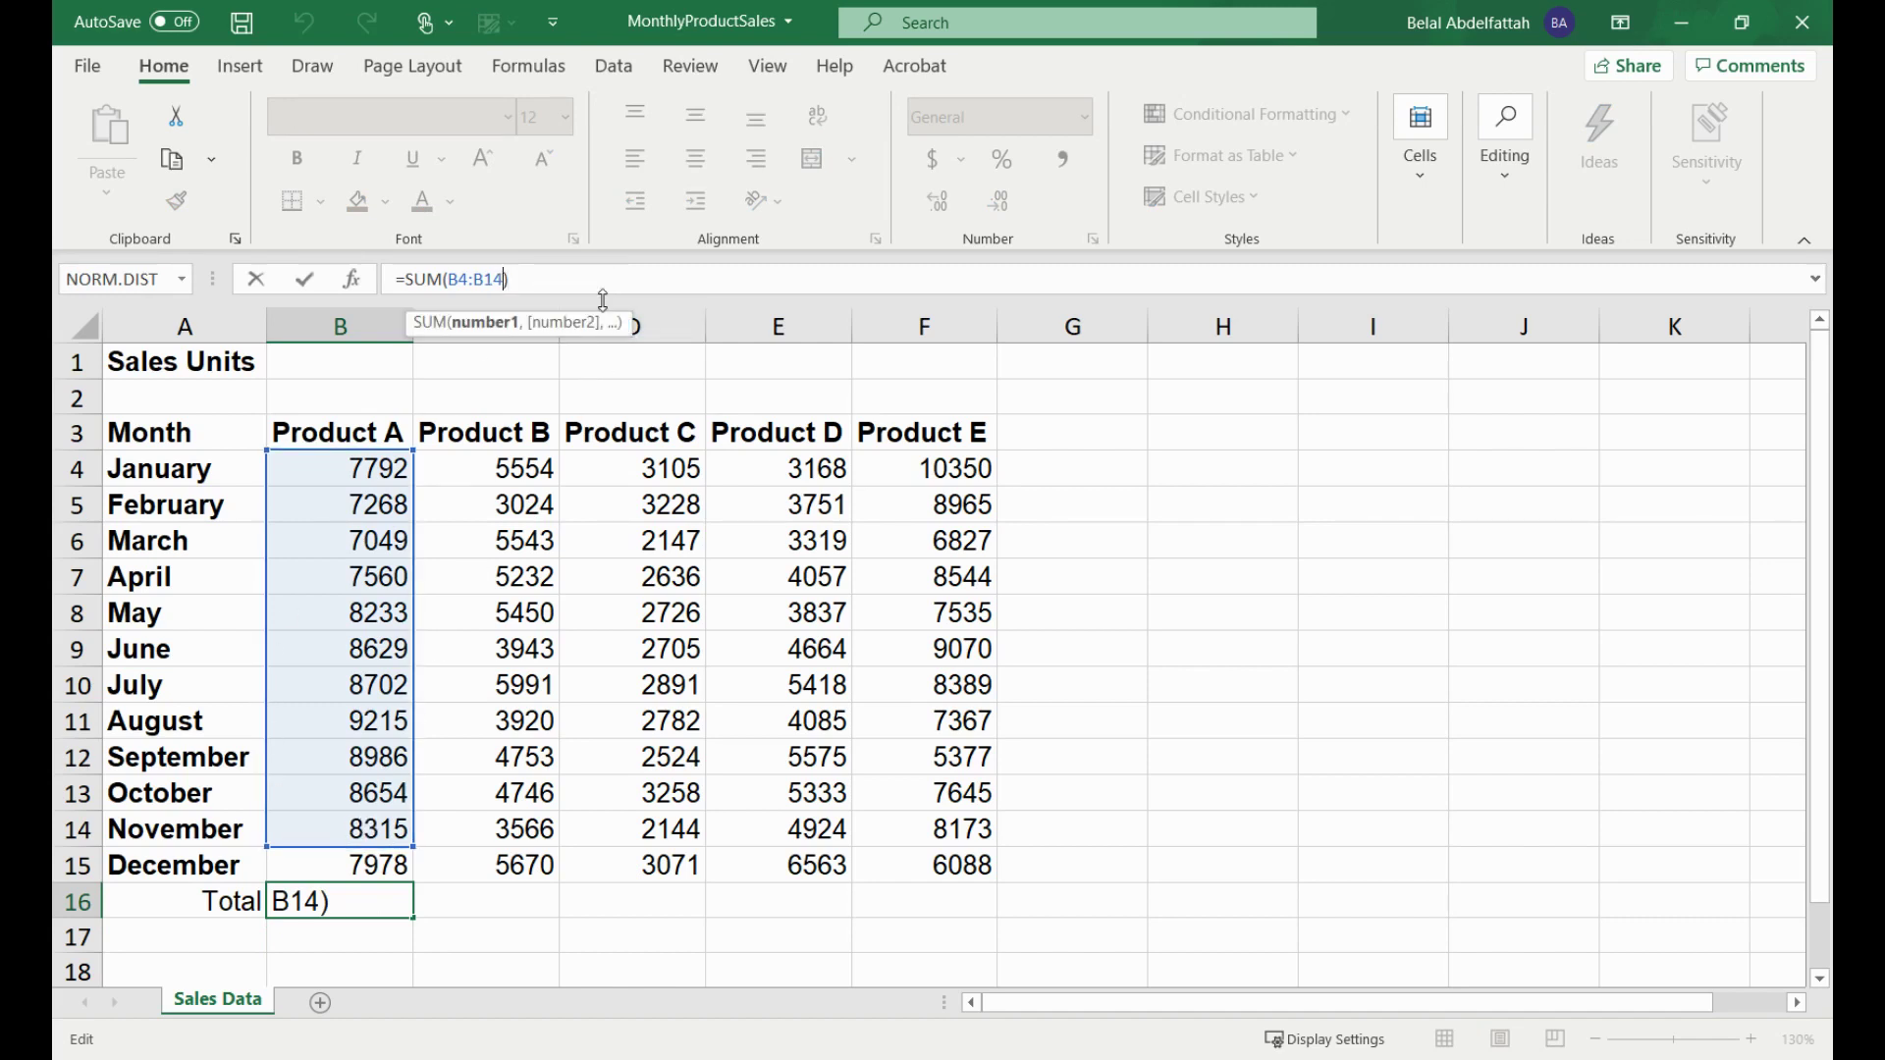
key("shift+Left")
type("5")
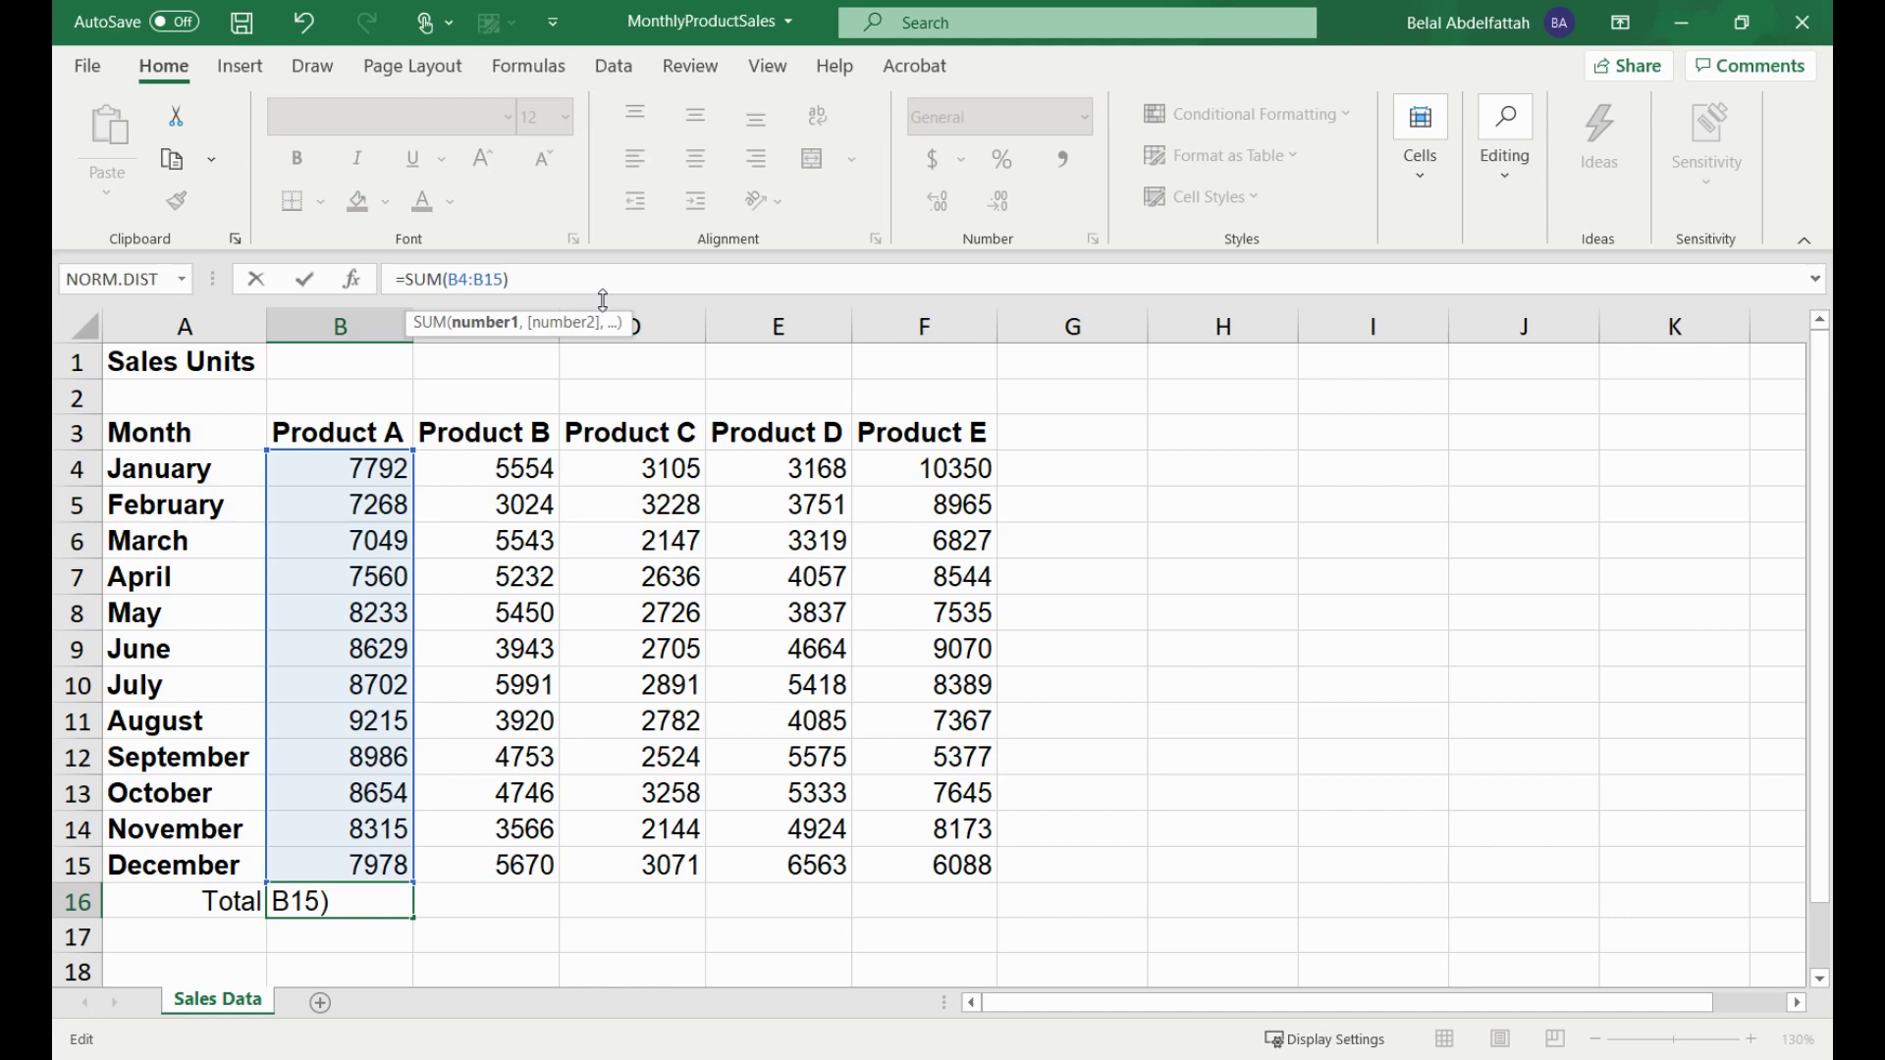
key("Return")
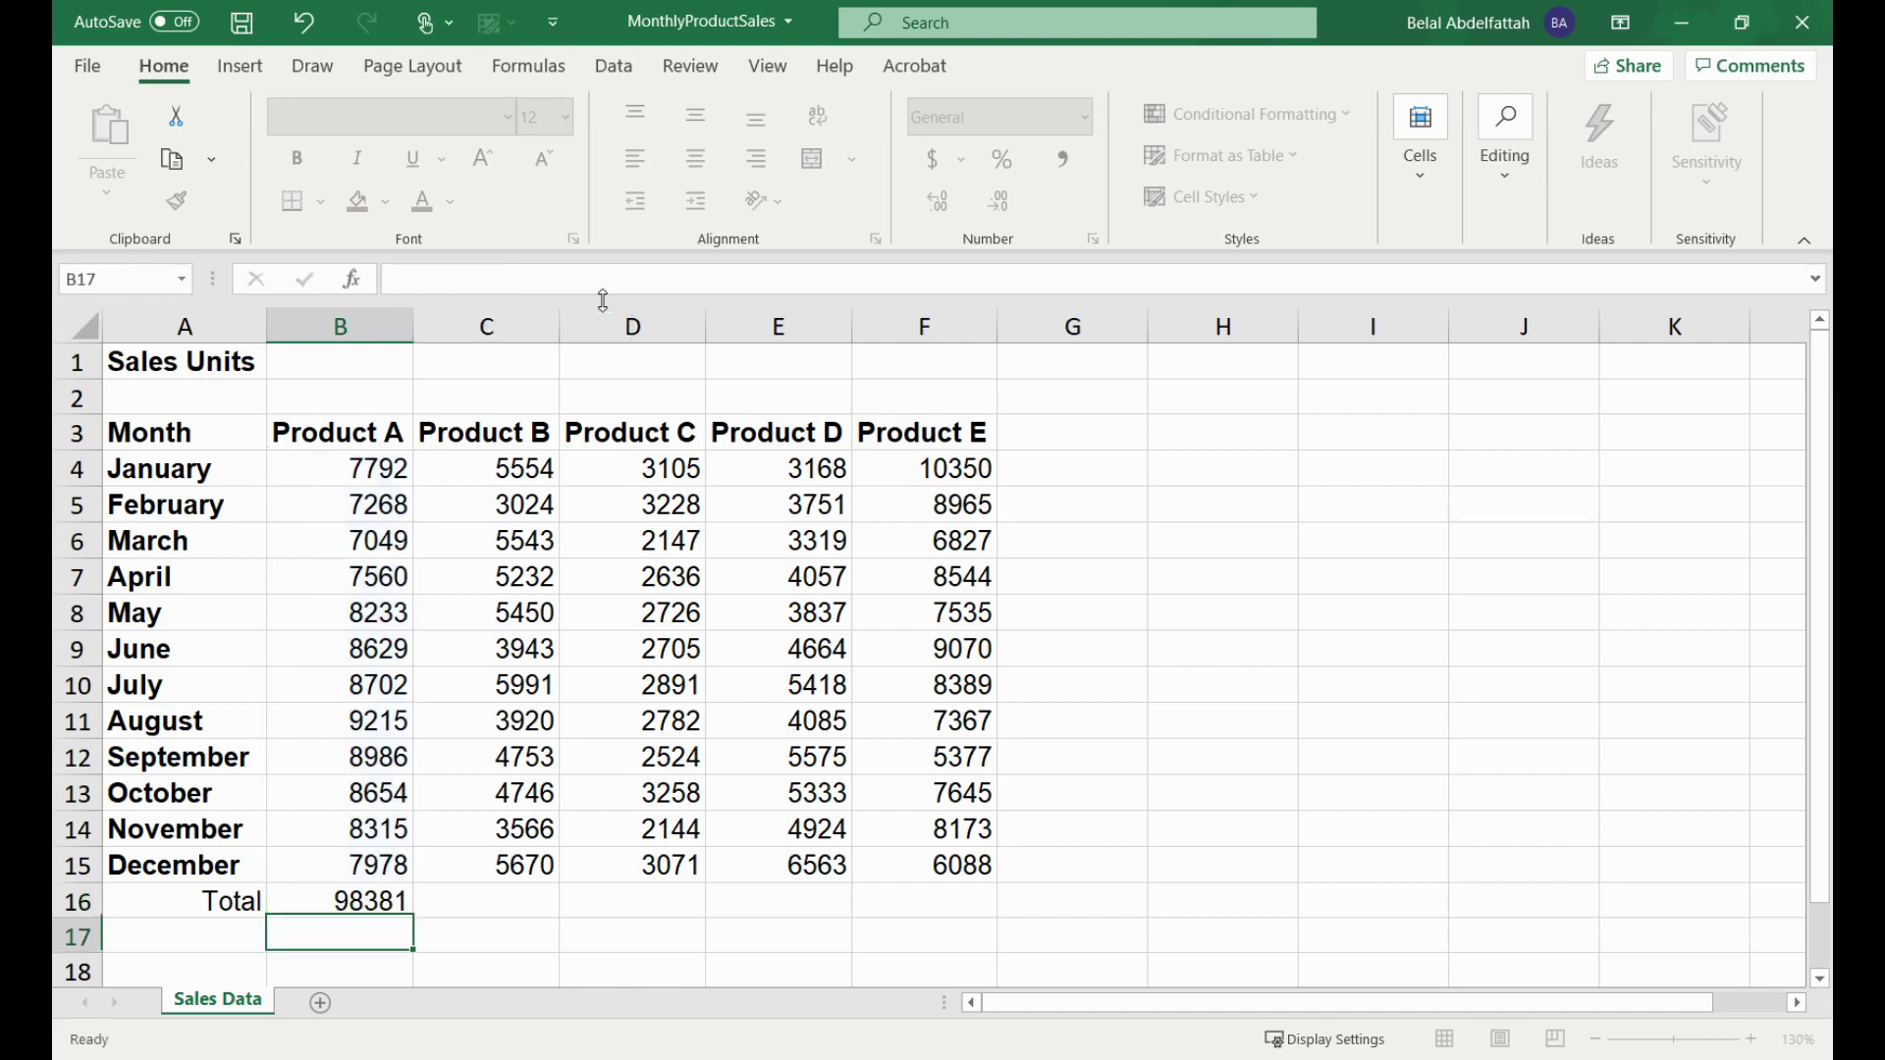
left_click(386, 894)
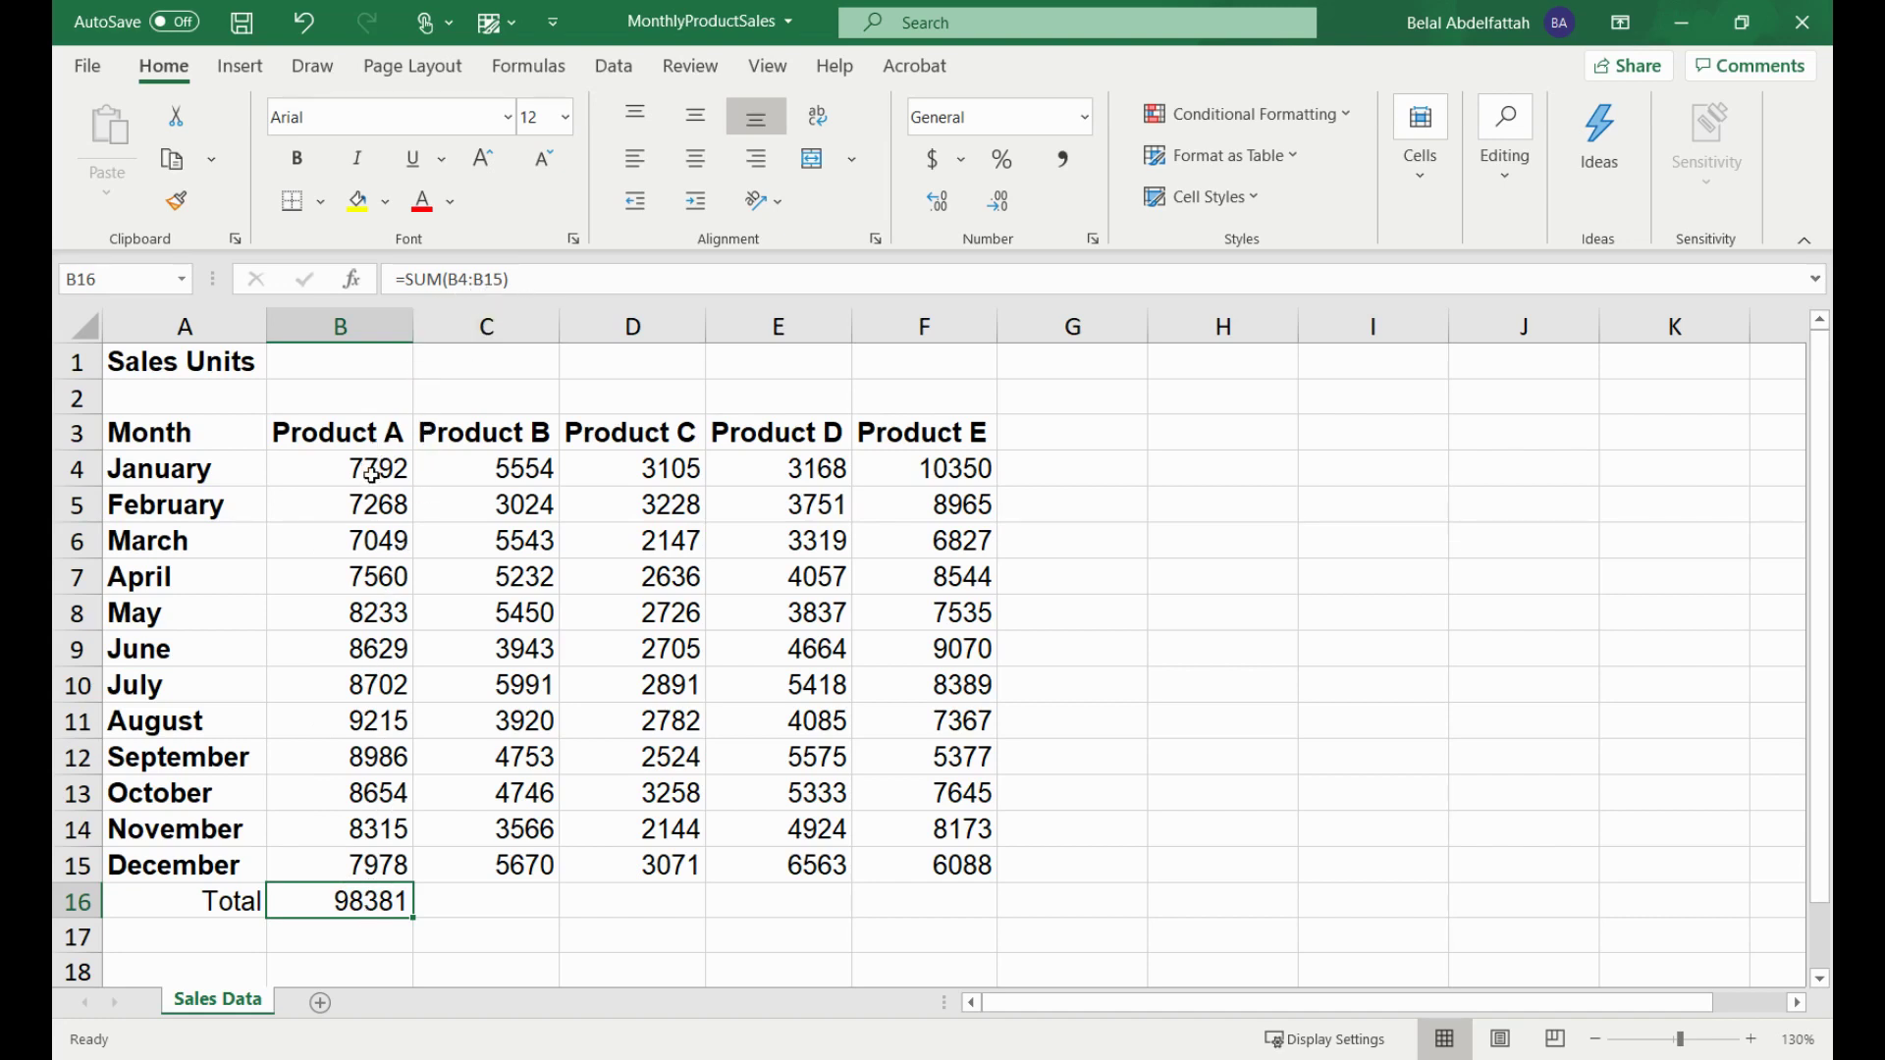
- Select B4:B15 and name it Product_A through the Name Box
left_click(356, 936)
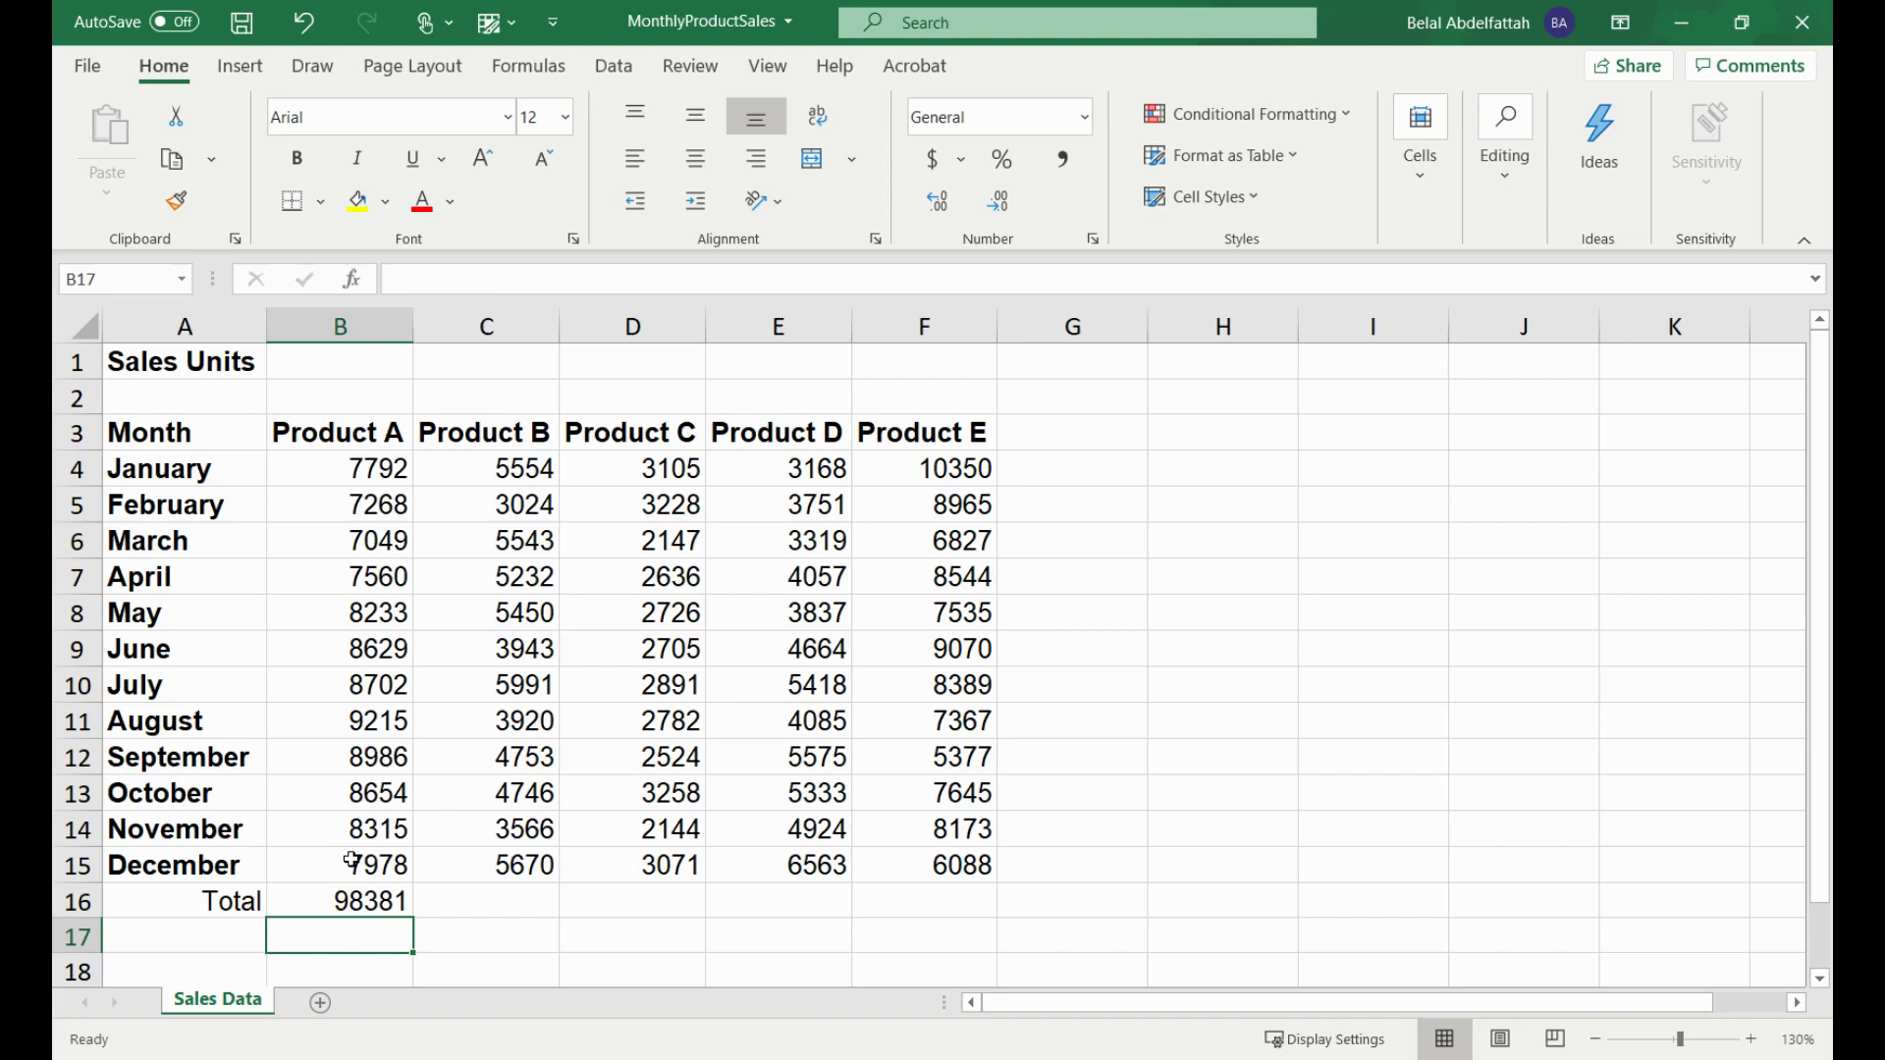
left_click(368, 430)
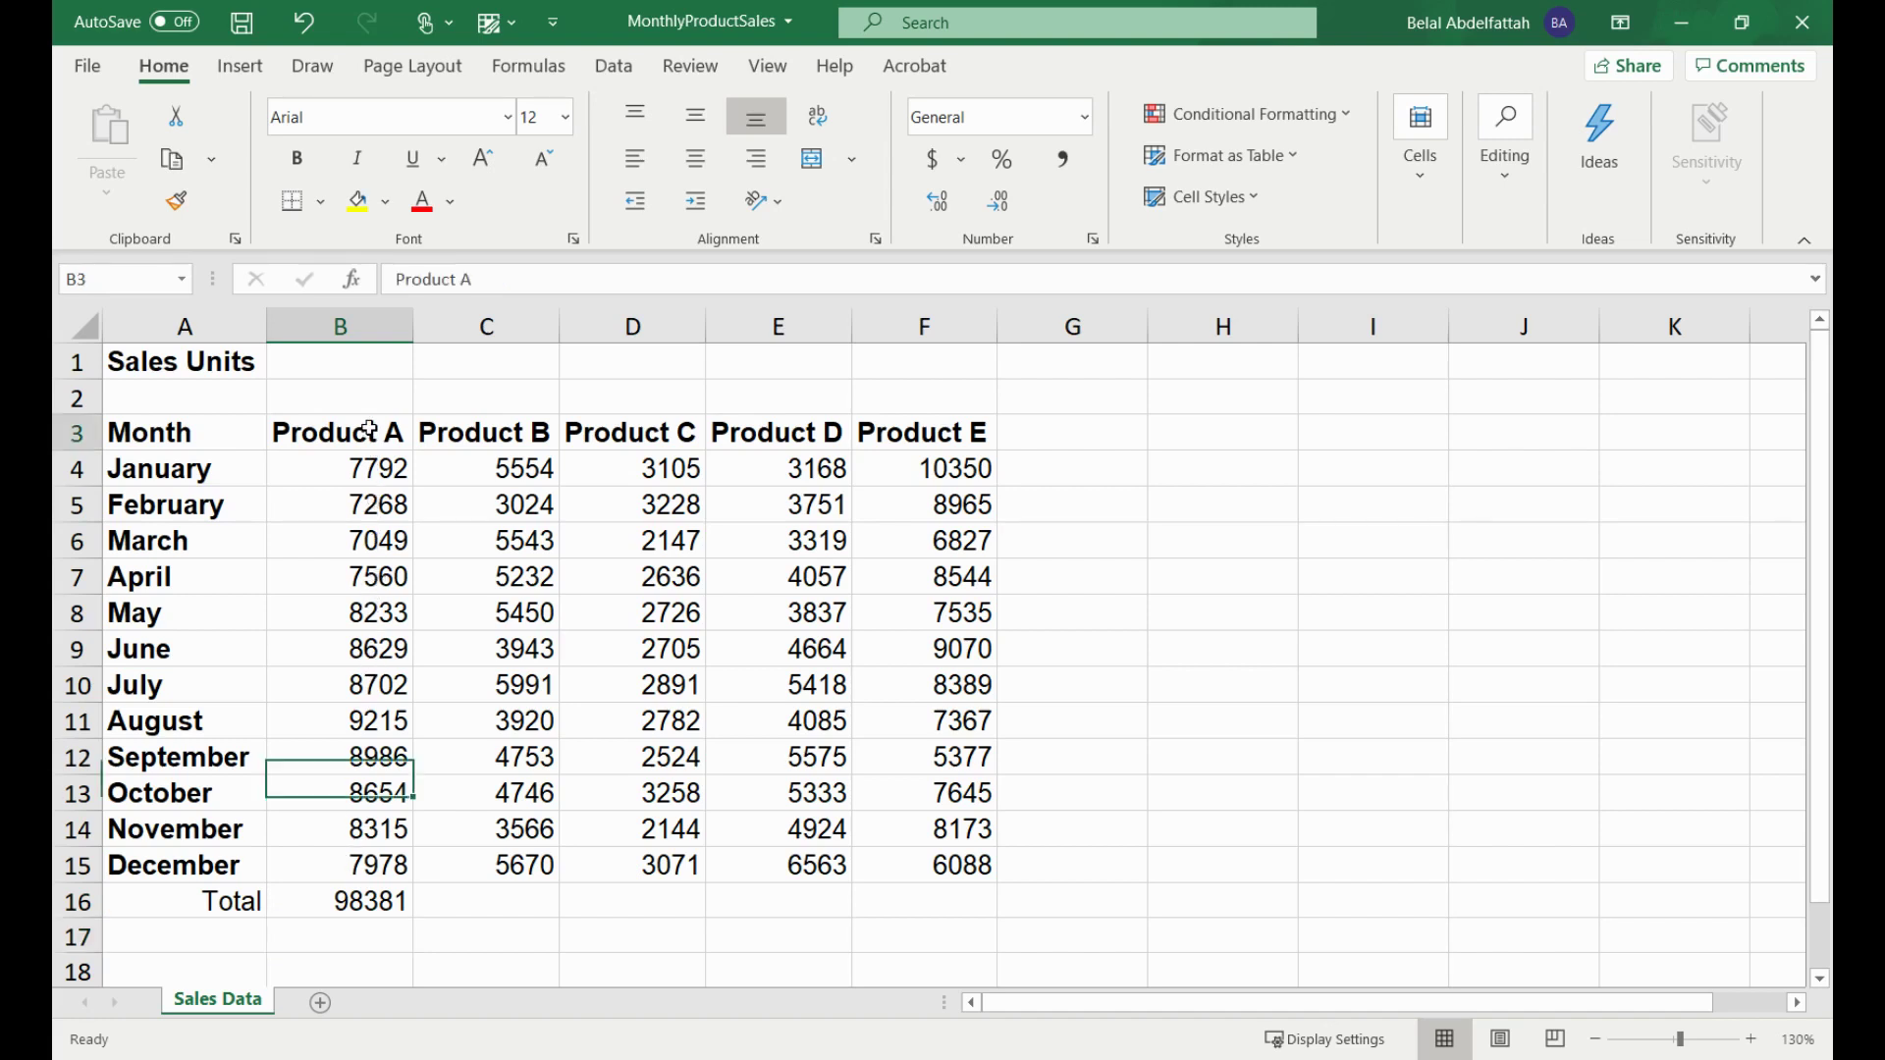
left_click_drag(368, 432, 364, 862)
left_click(373, 507)
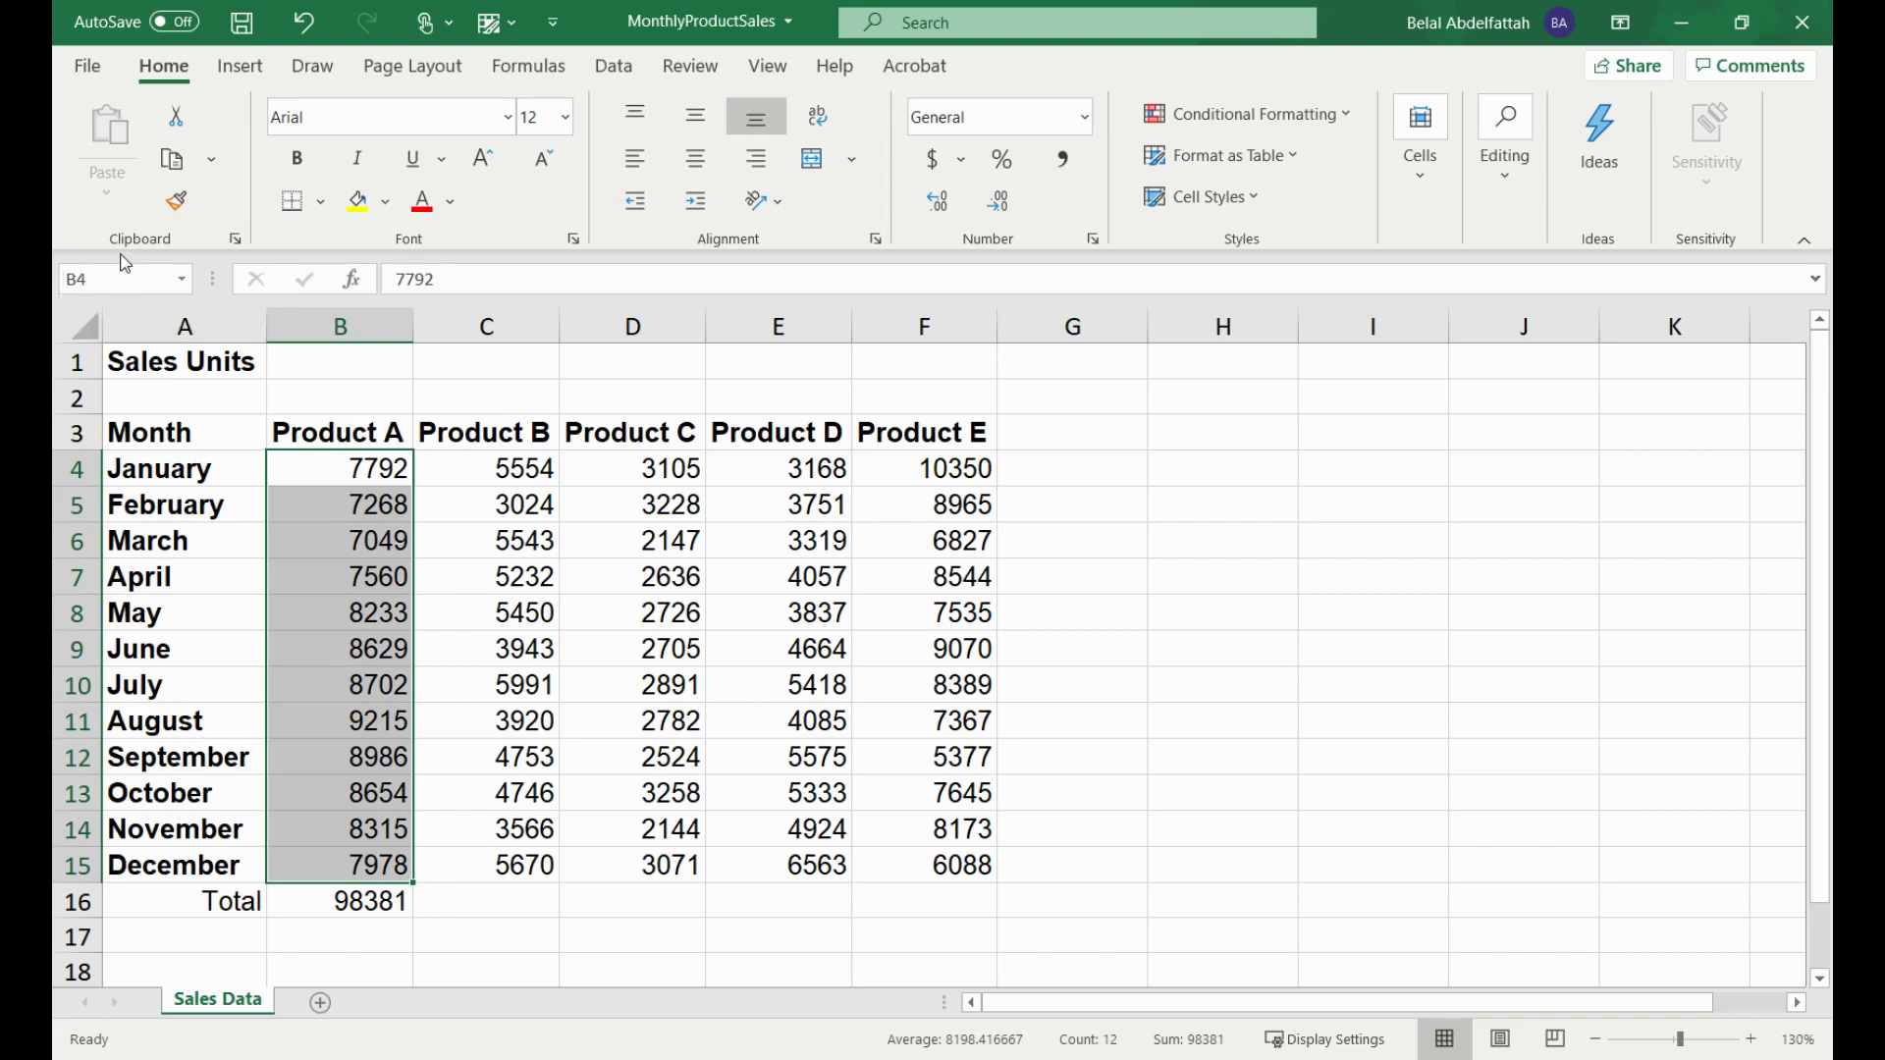
left_click(63, 279)
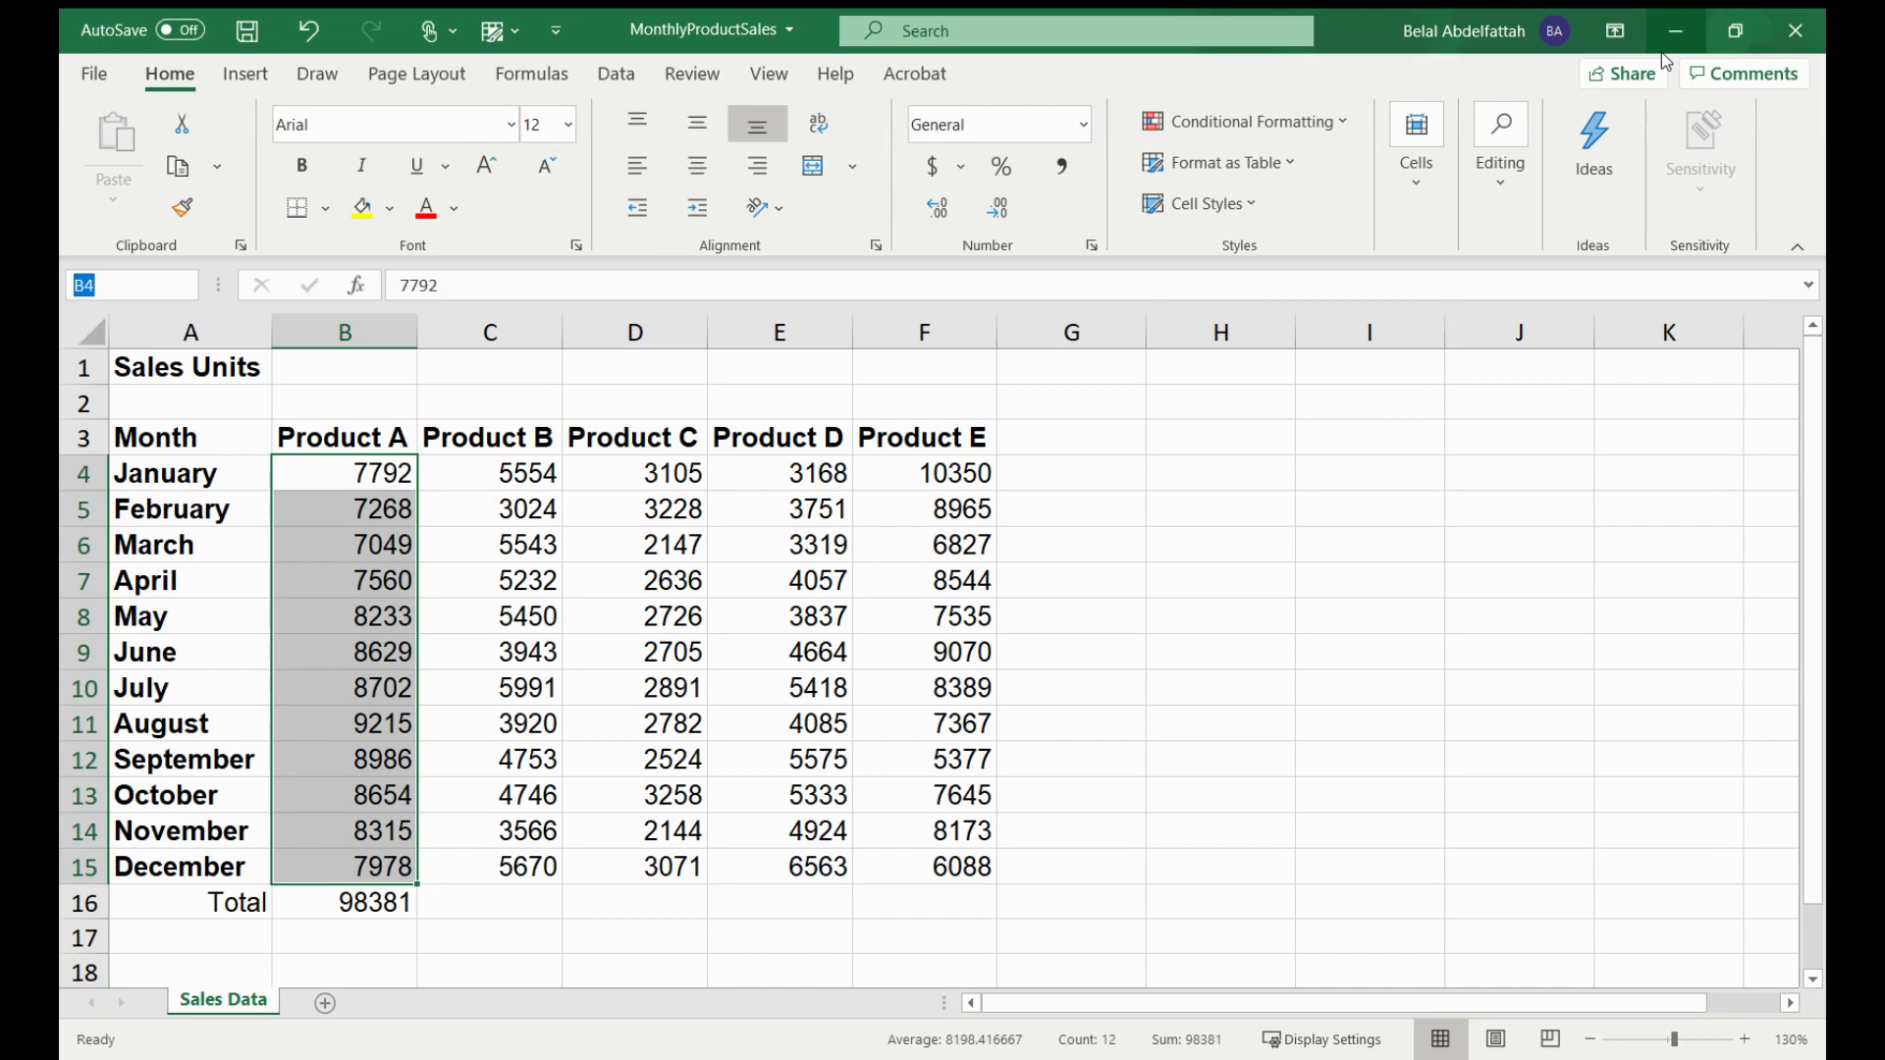
type("P")
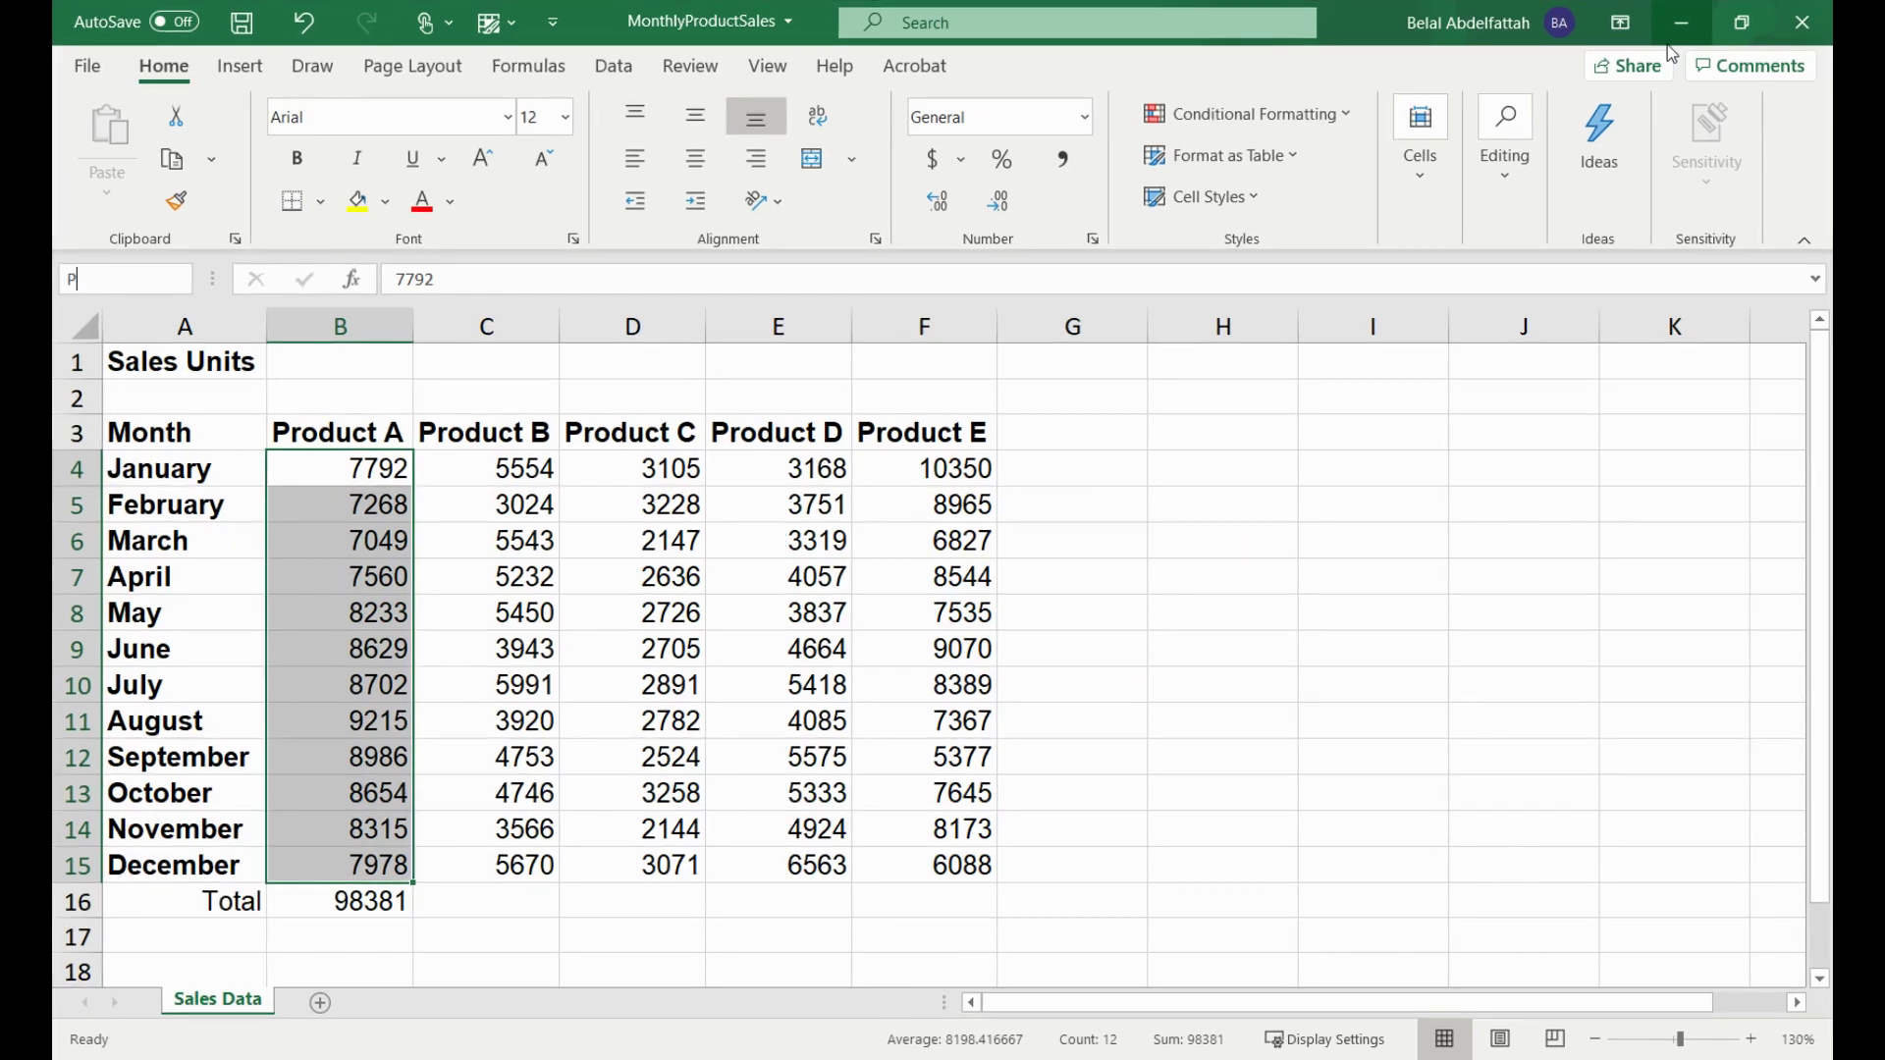
type("roduct_A")
key("Return")
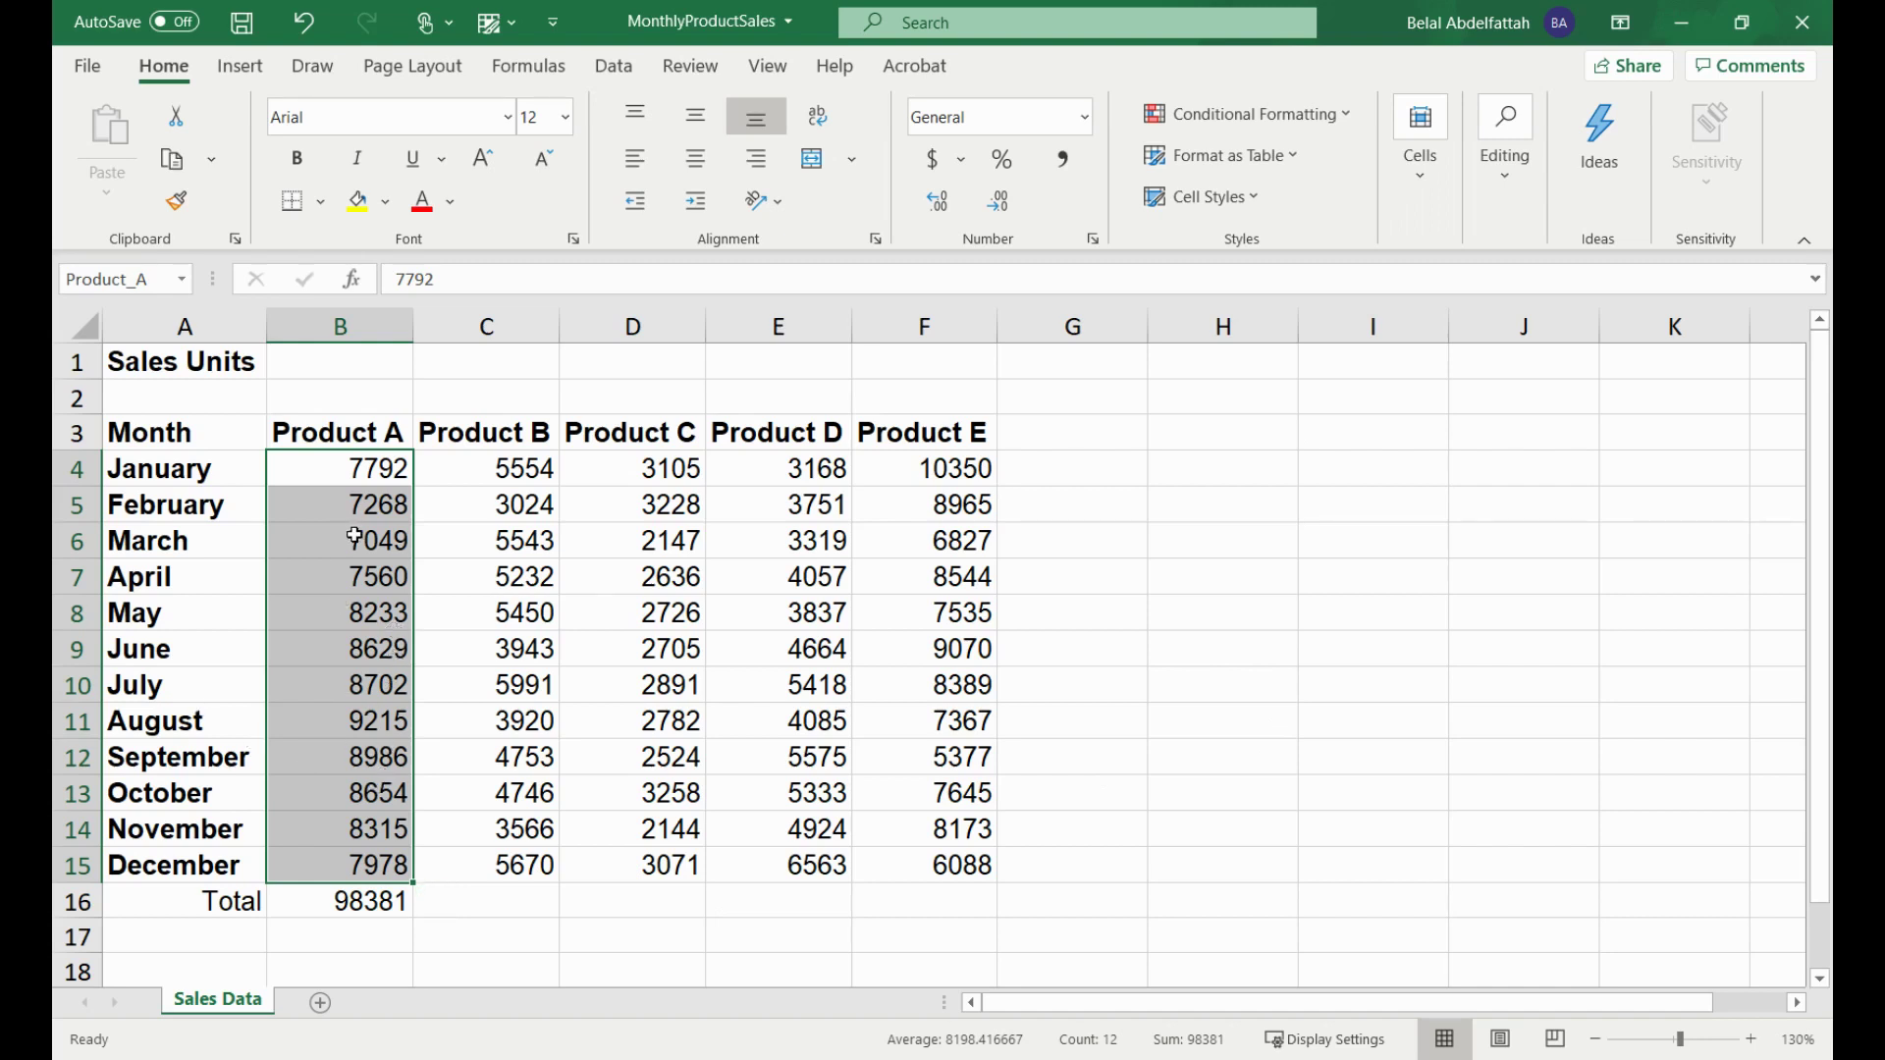
left_click(348, 935)
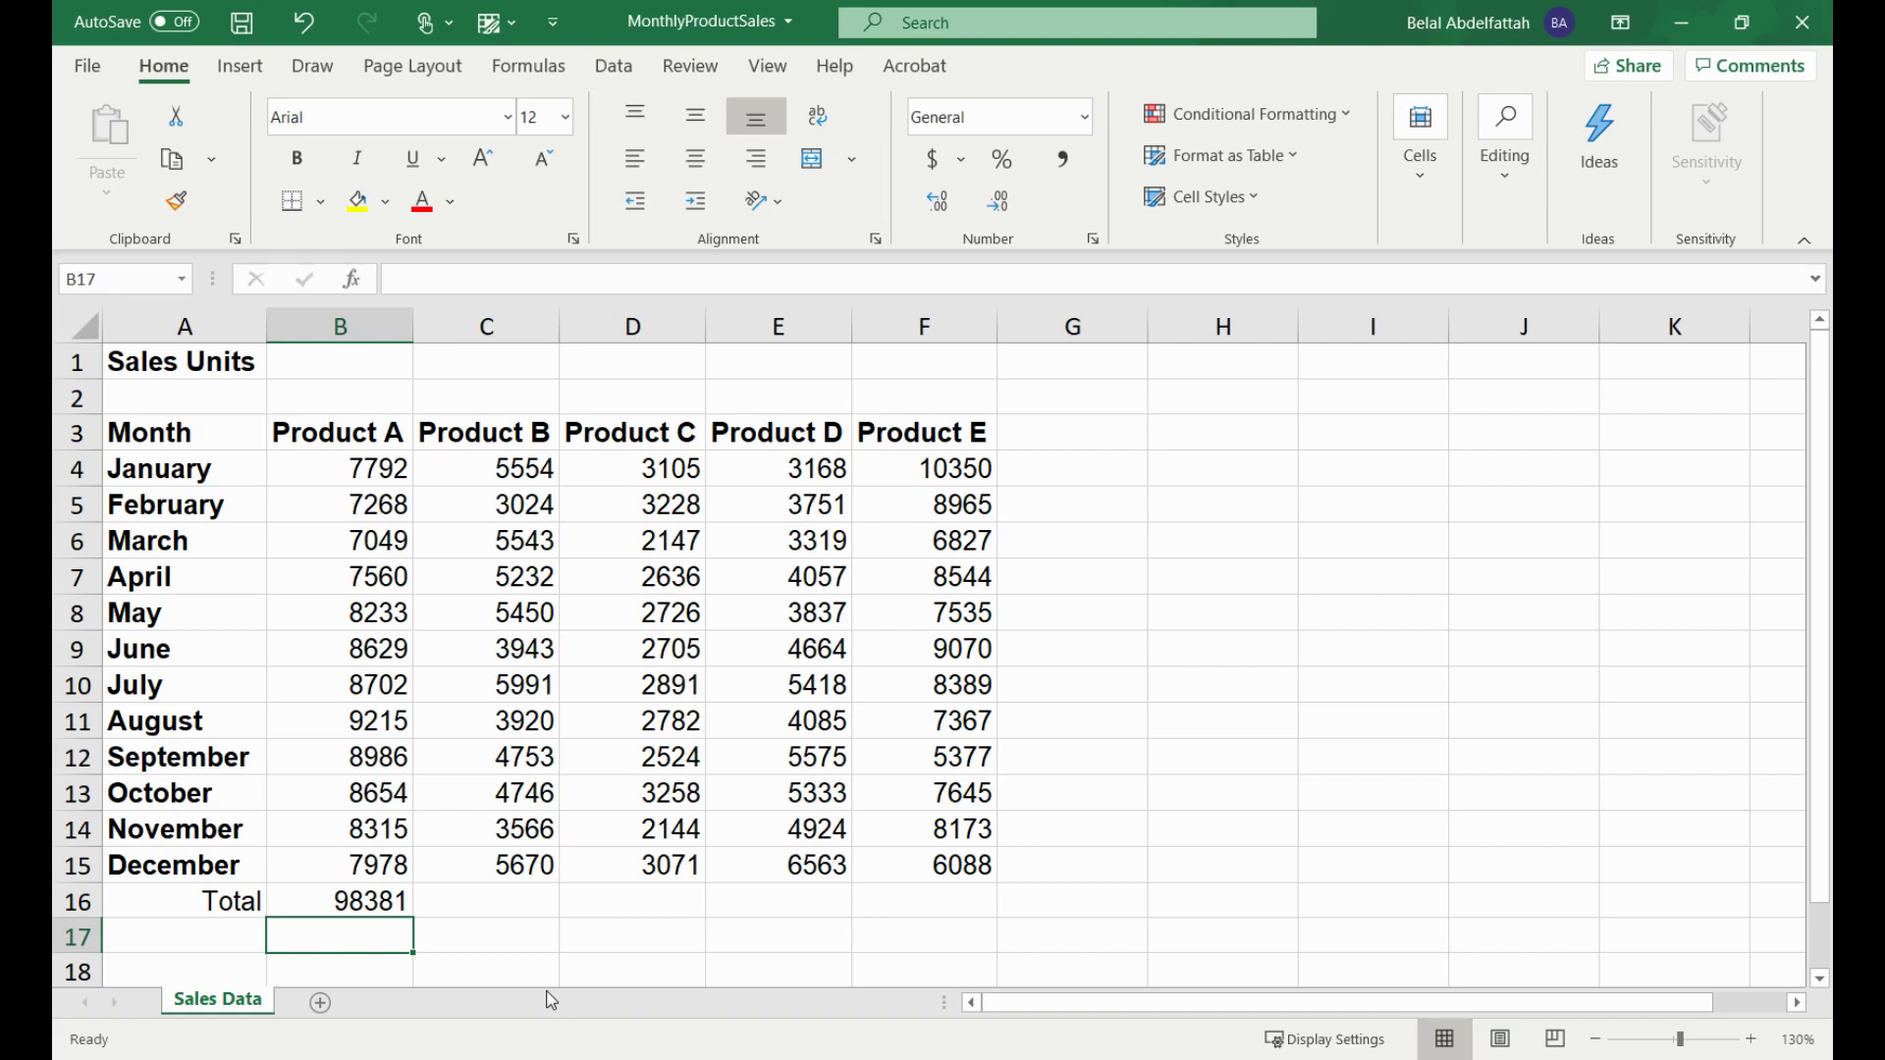
- Enter =SUM(Product_A) in B17 using the autocomplete name, returning 98381
type("=")
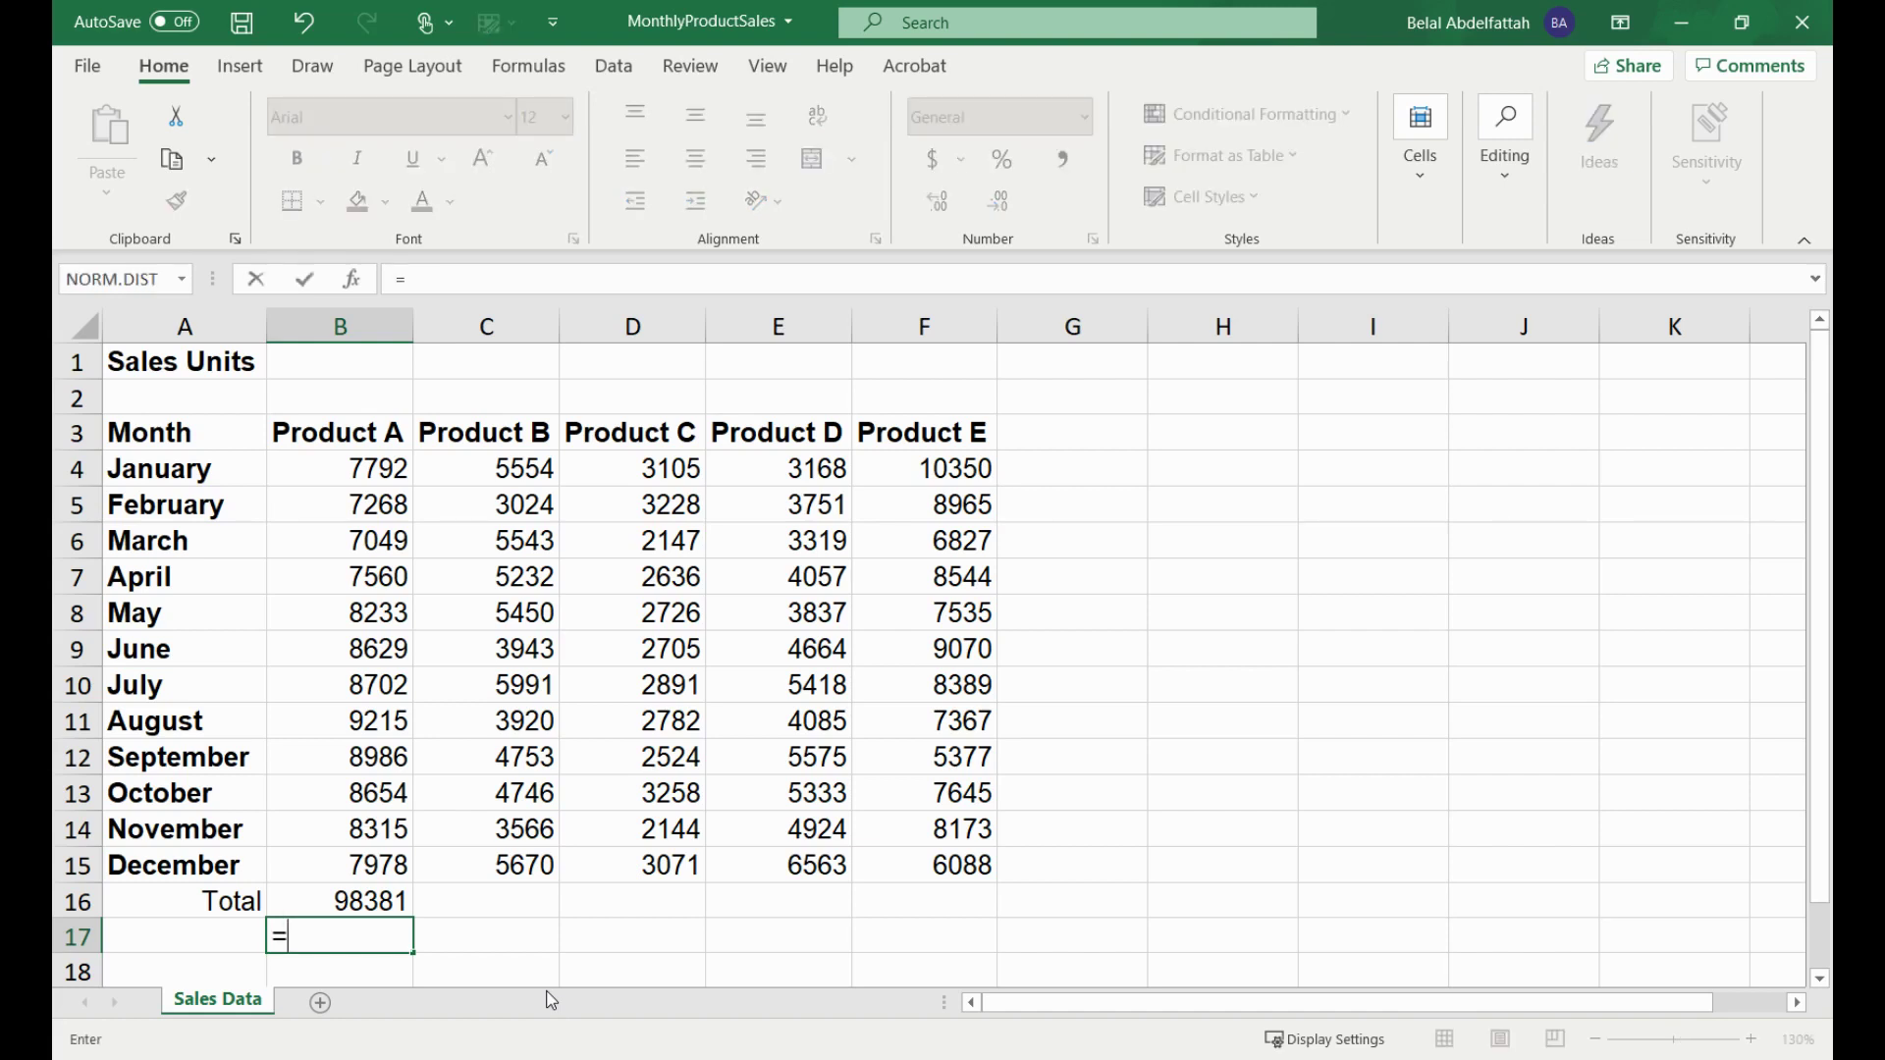
type("SUM(")
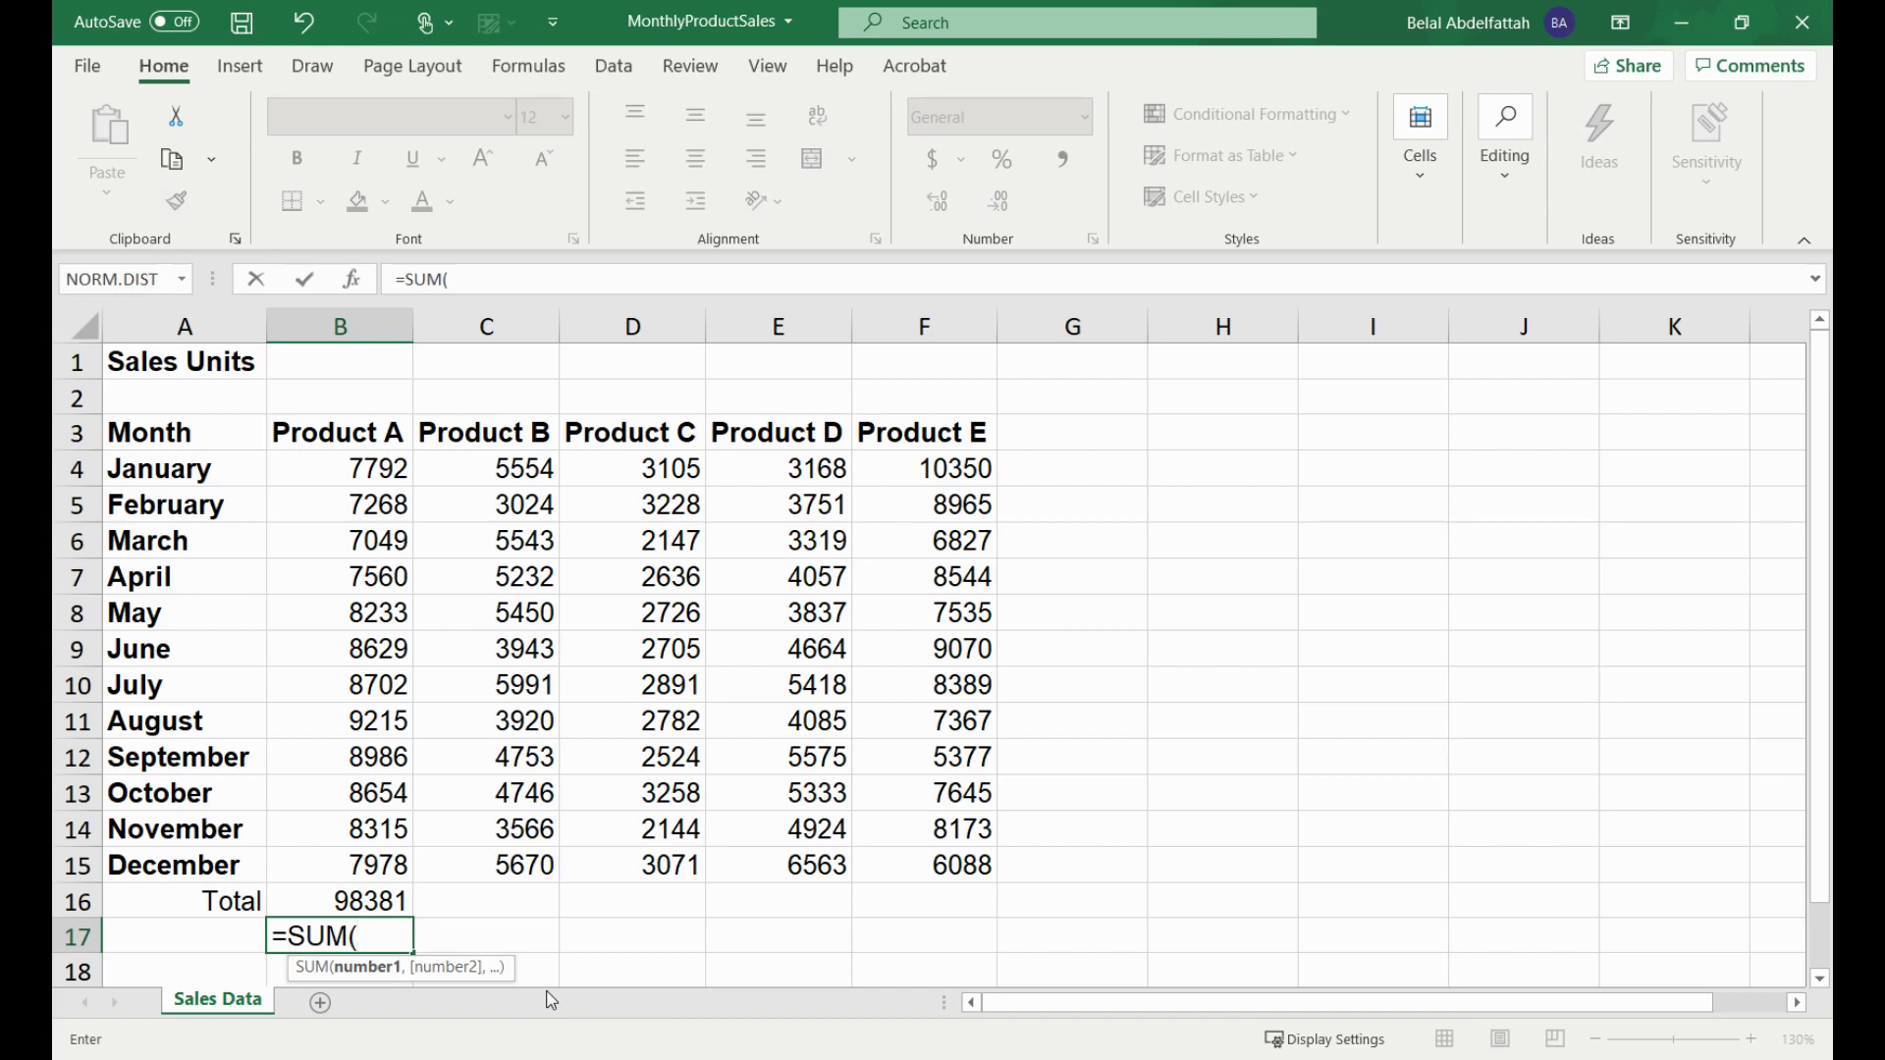
type("Prod")
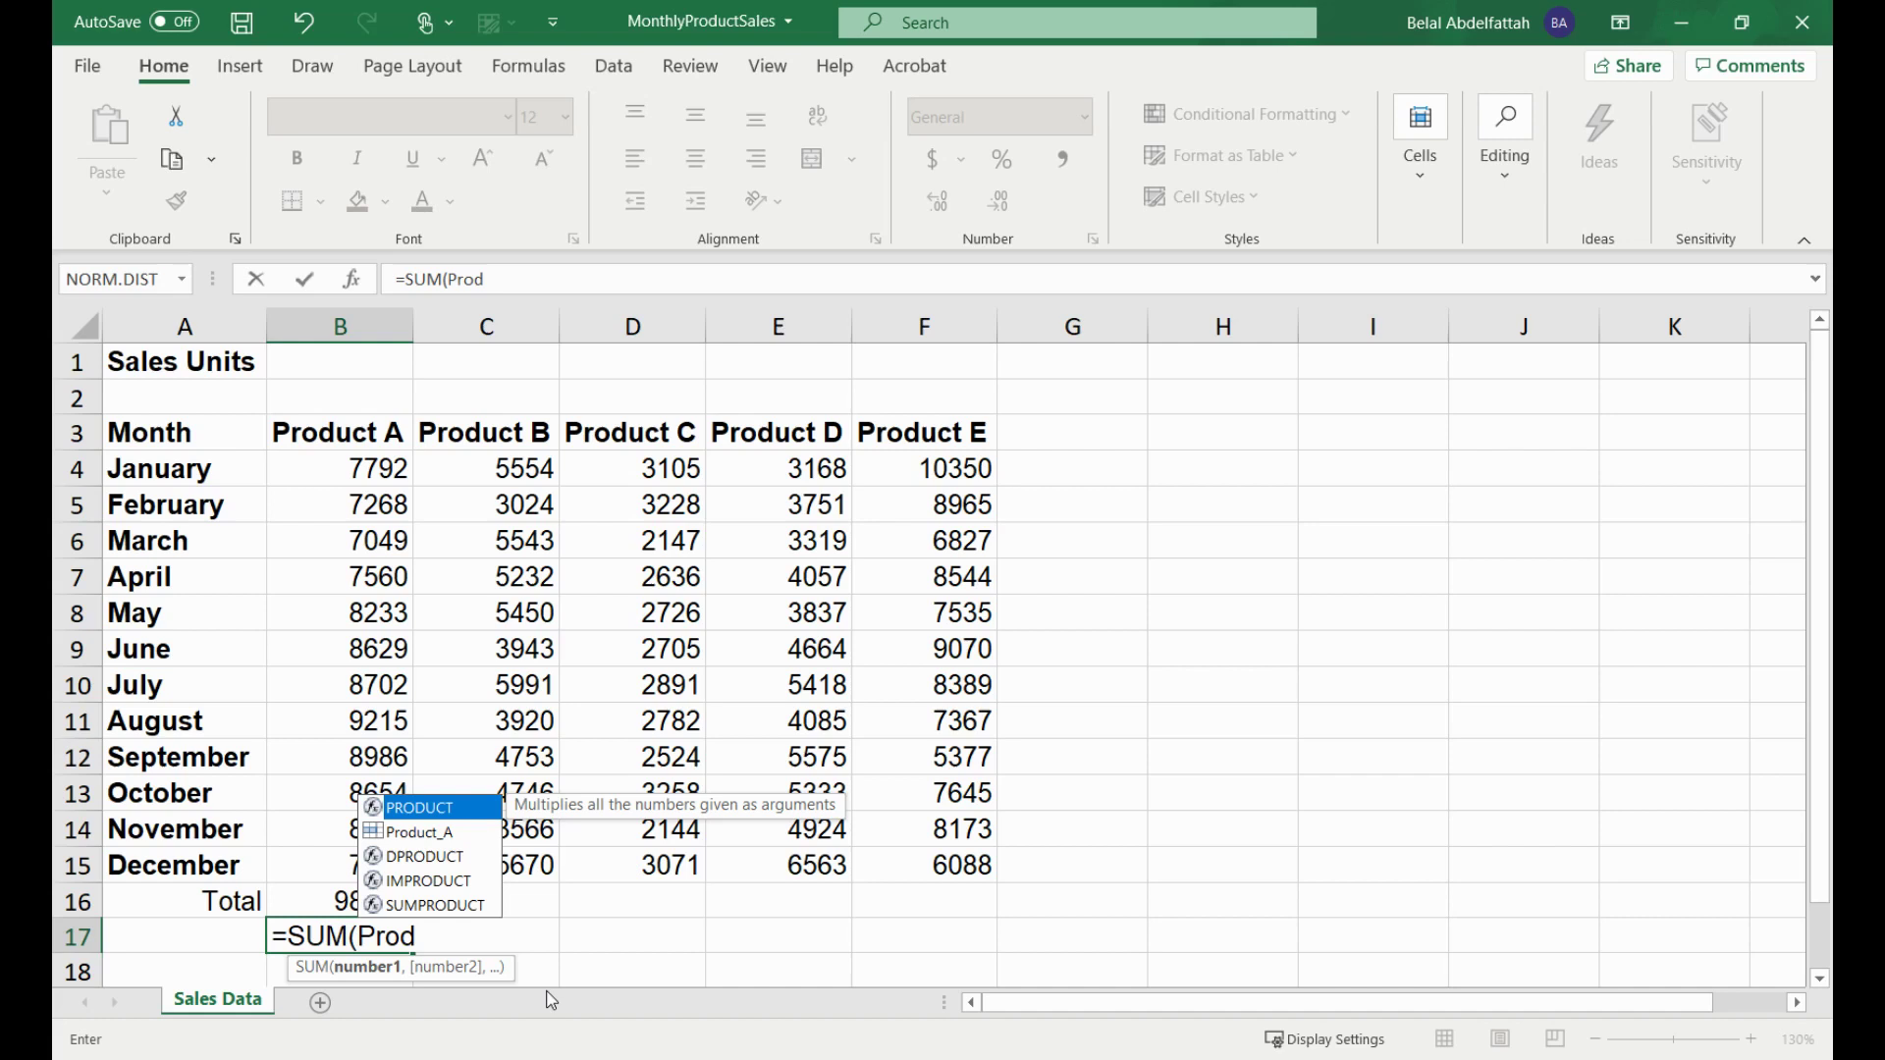
key("Down")
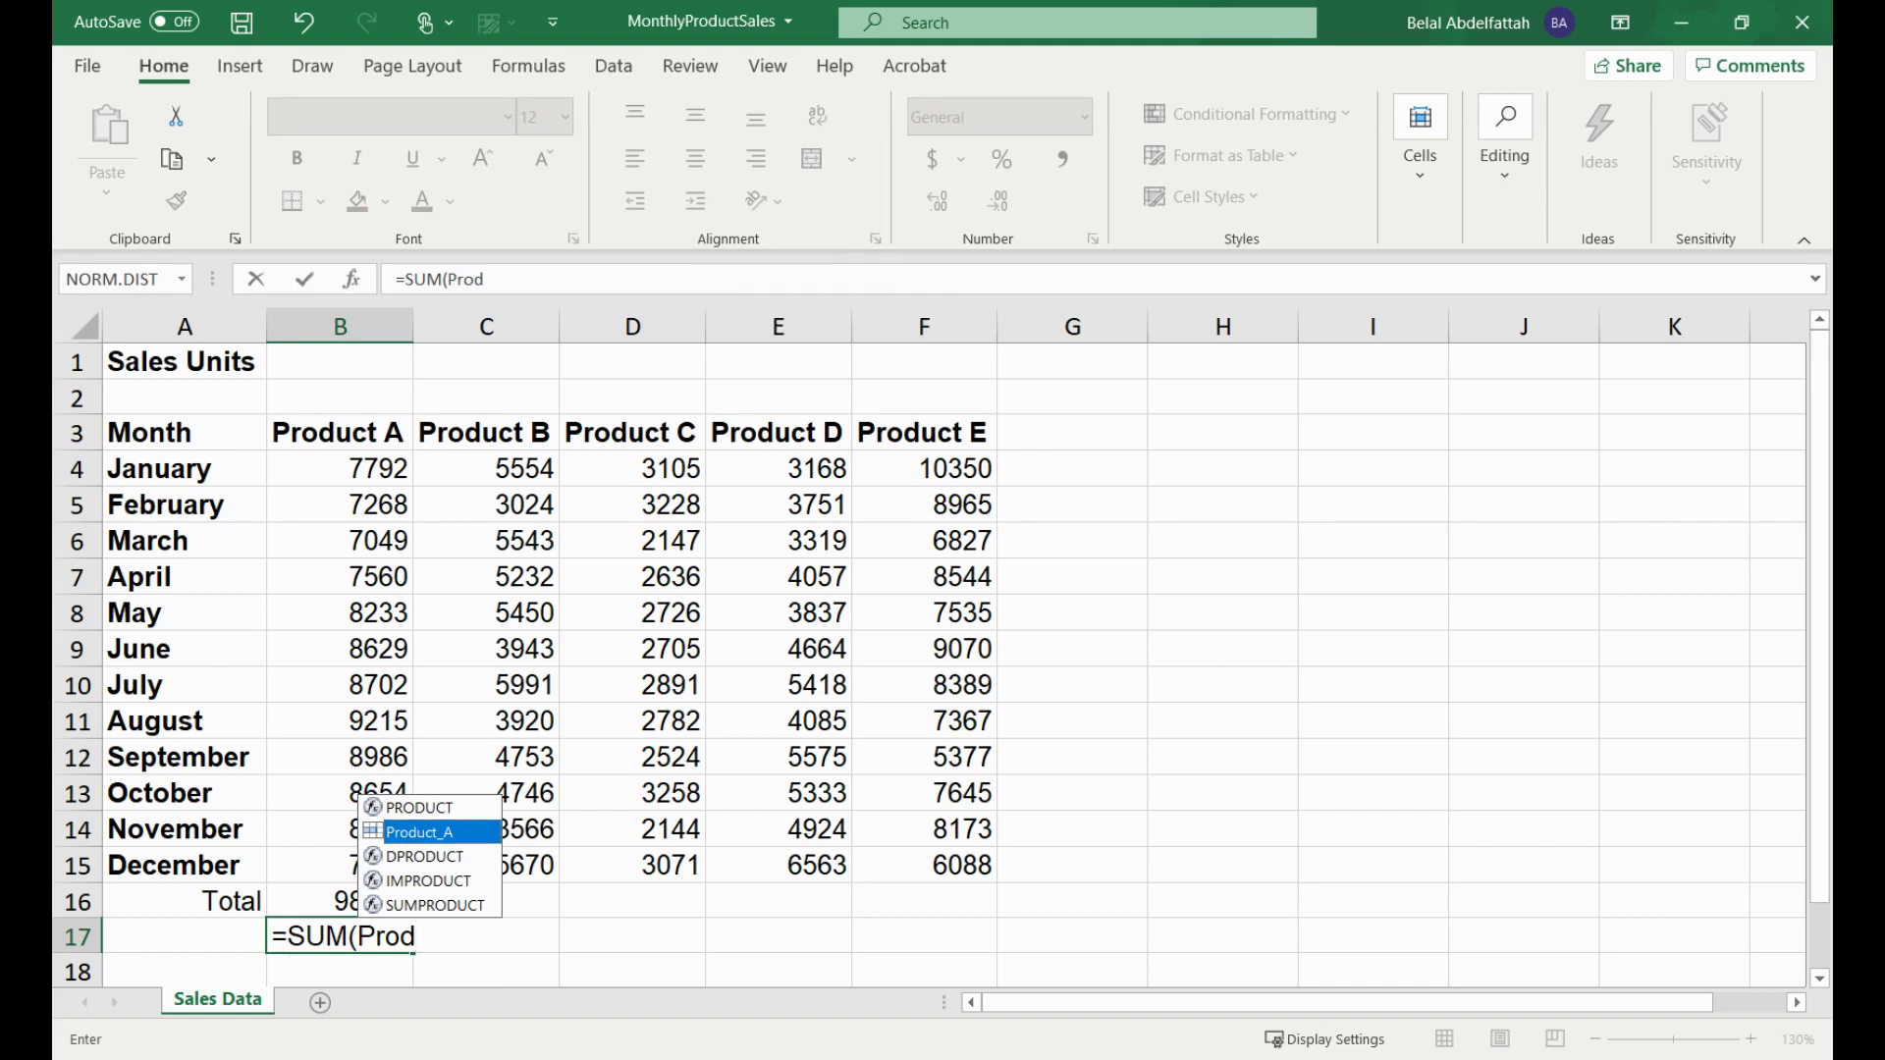
double_click(438, 832)
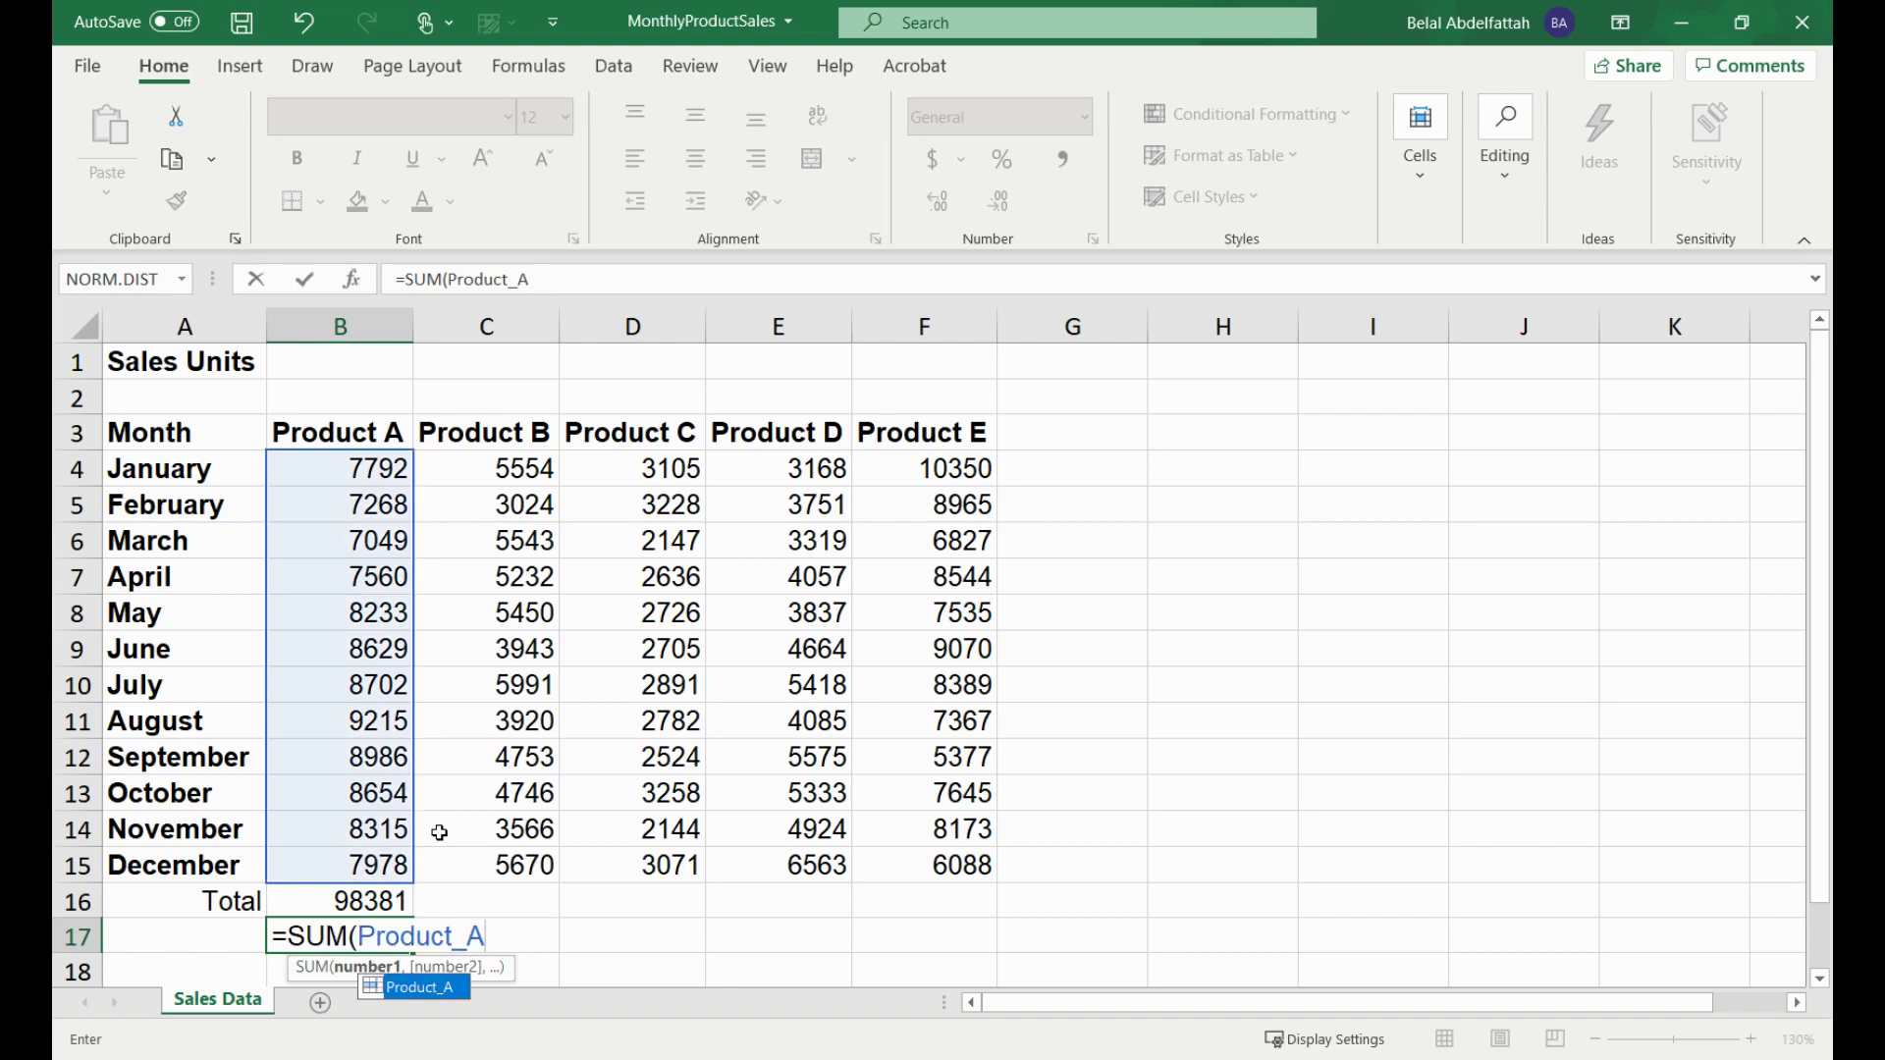
type(")")
key("Return")
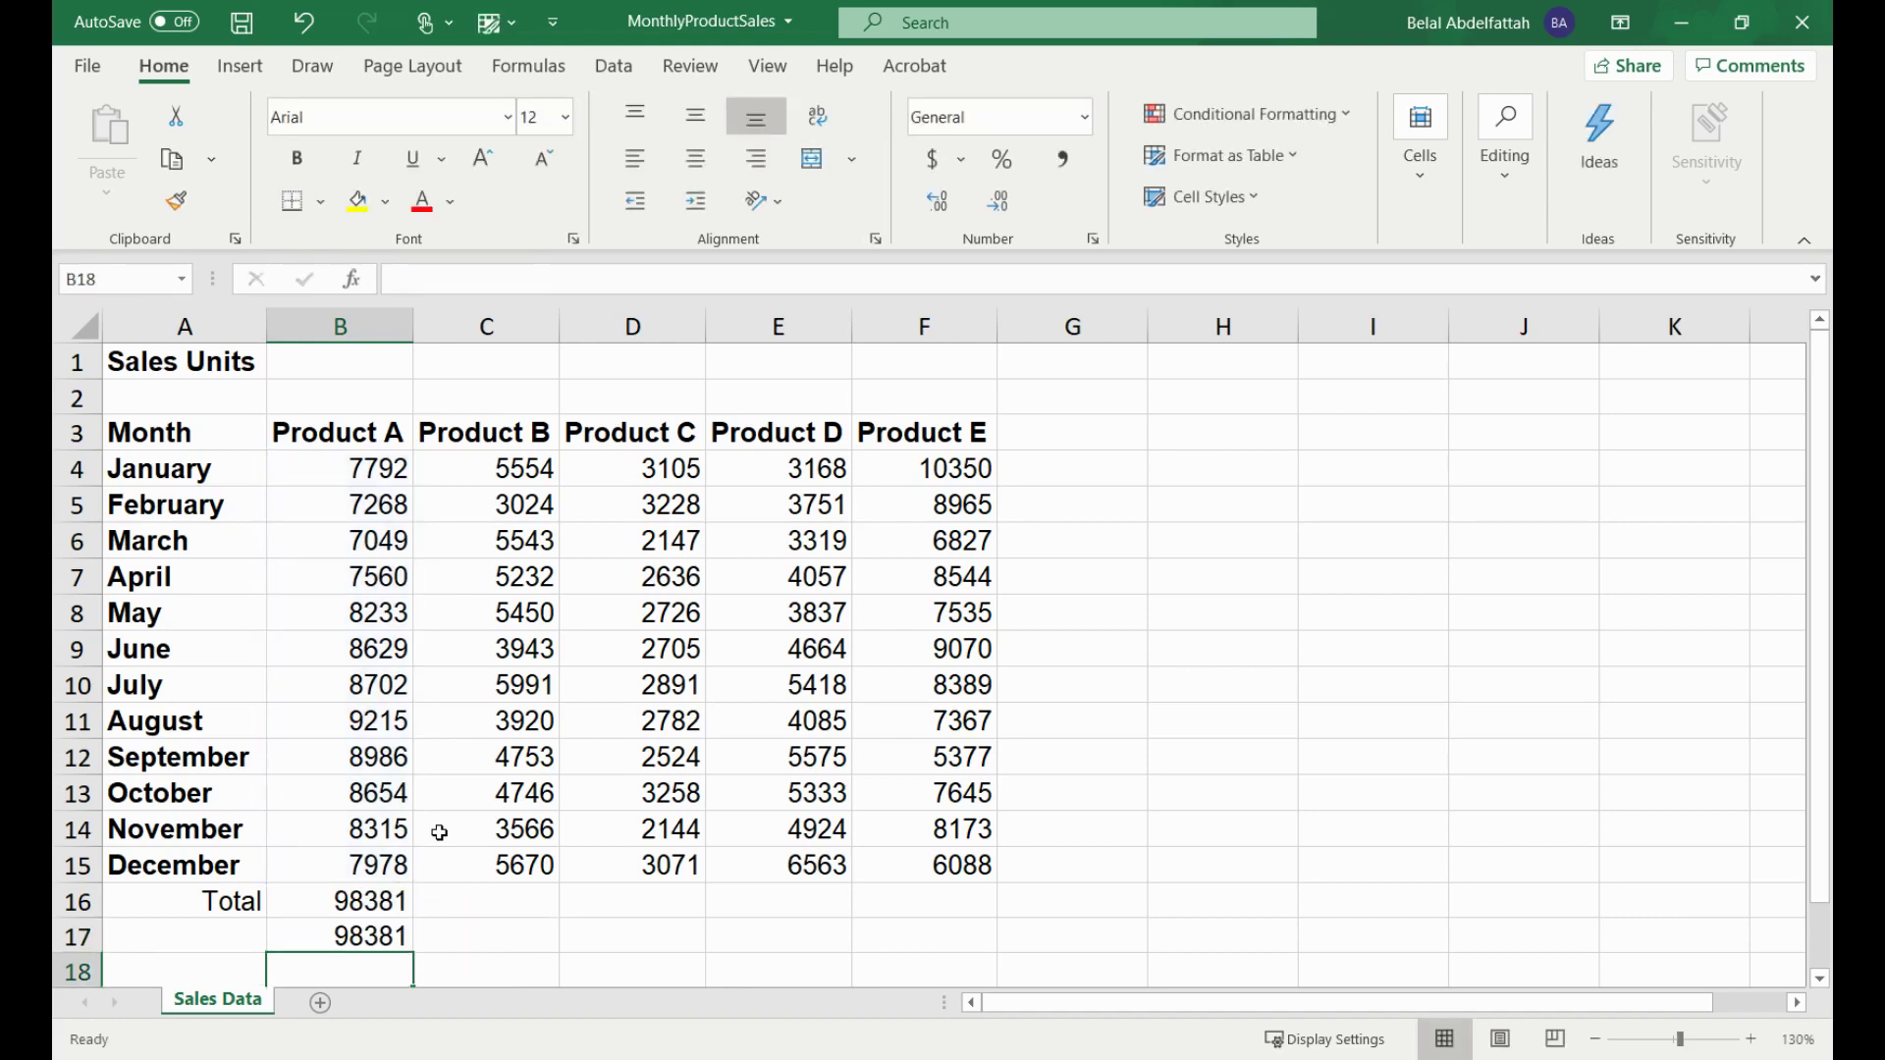
left_click(341, 938)
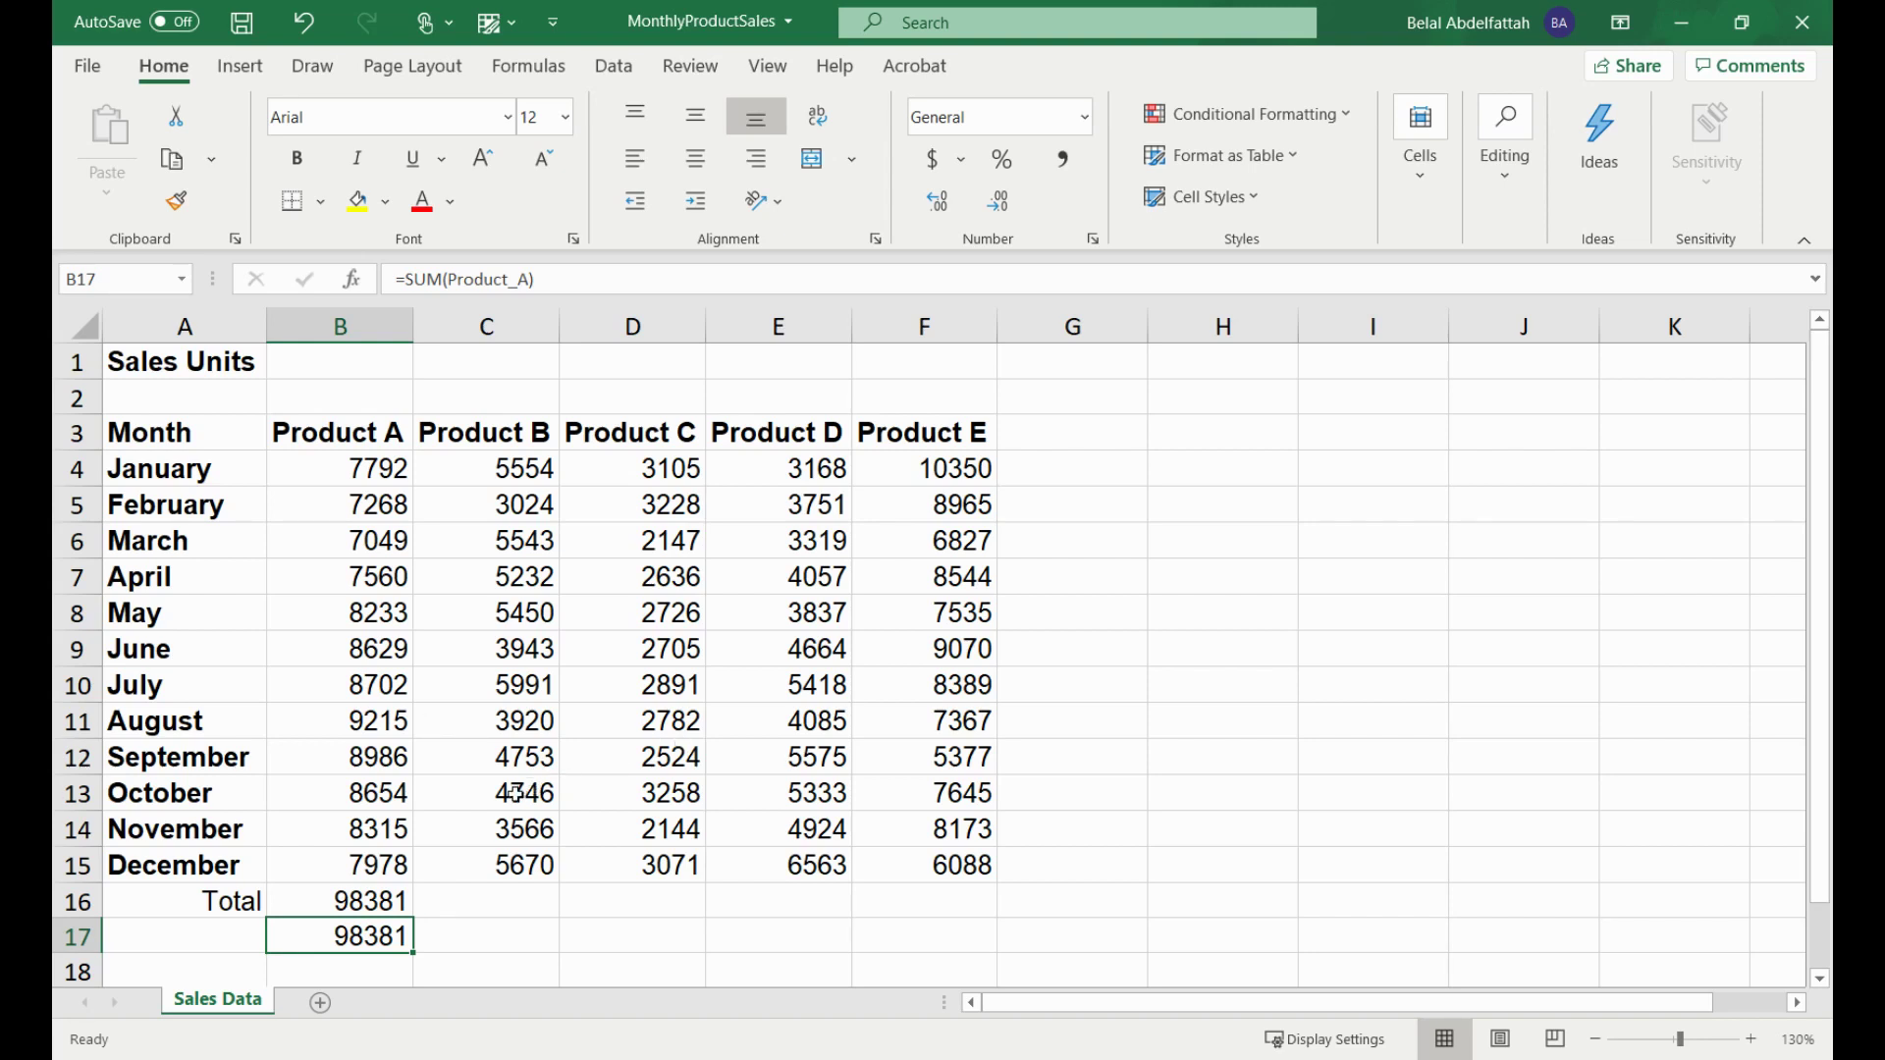
- Select B4:B15 and start a new name with Formulas > Define Name
left_click(496, 893)
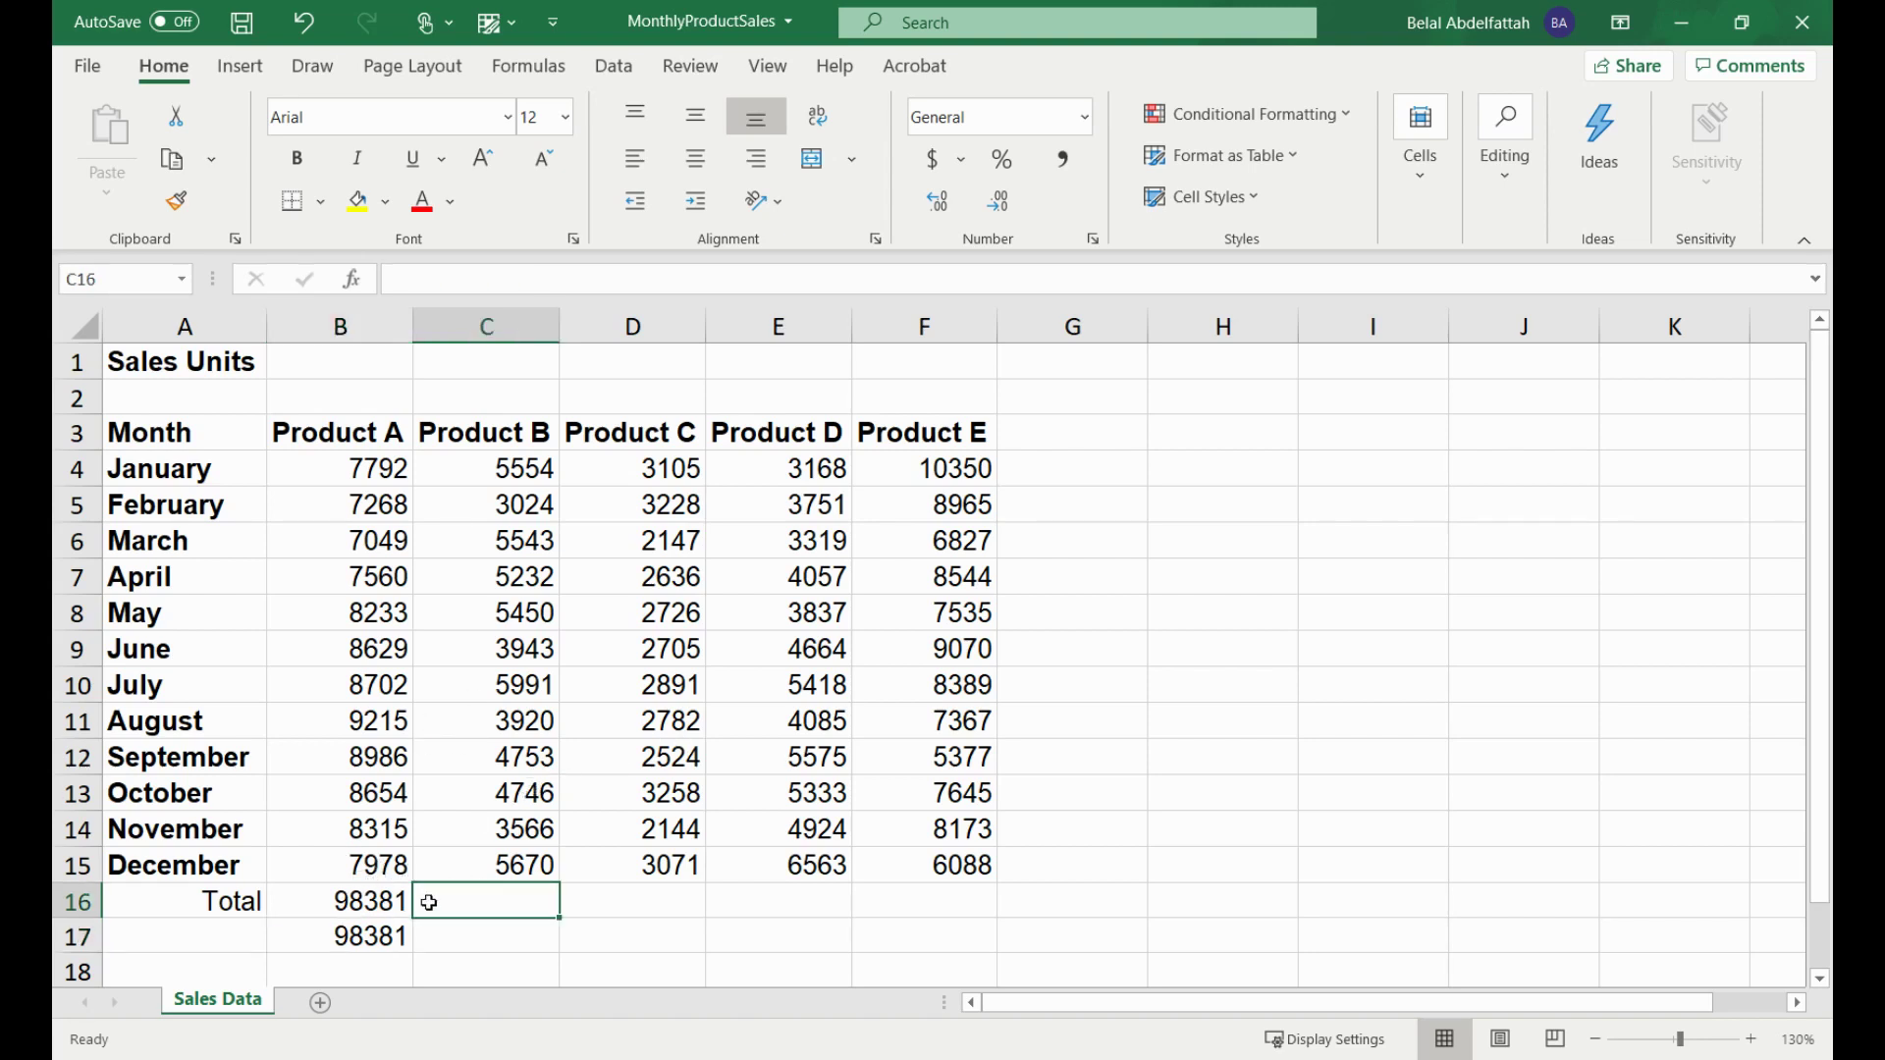
mouse_move(350, 863)
left_mouse_down()
mouse_move(380, 870)
mouse_move(378, 833)
mouse_move(383, 864)
left_mouse_up()
key("shift+Up")
key("shift+Up")
key("shift+Up")
key("shift+Up")
key("shift+Up")
key("shift+Up")
key("shift+Up")
key("shift+Up")
key("shift+Up")
key("shift+Up")
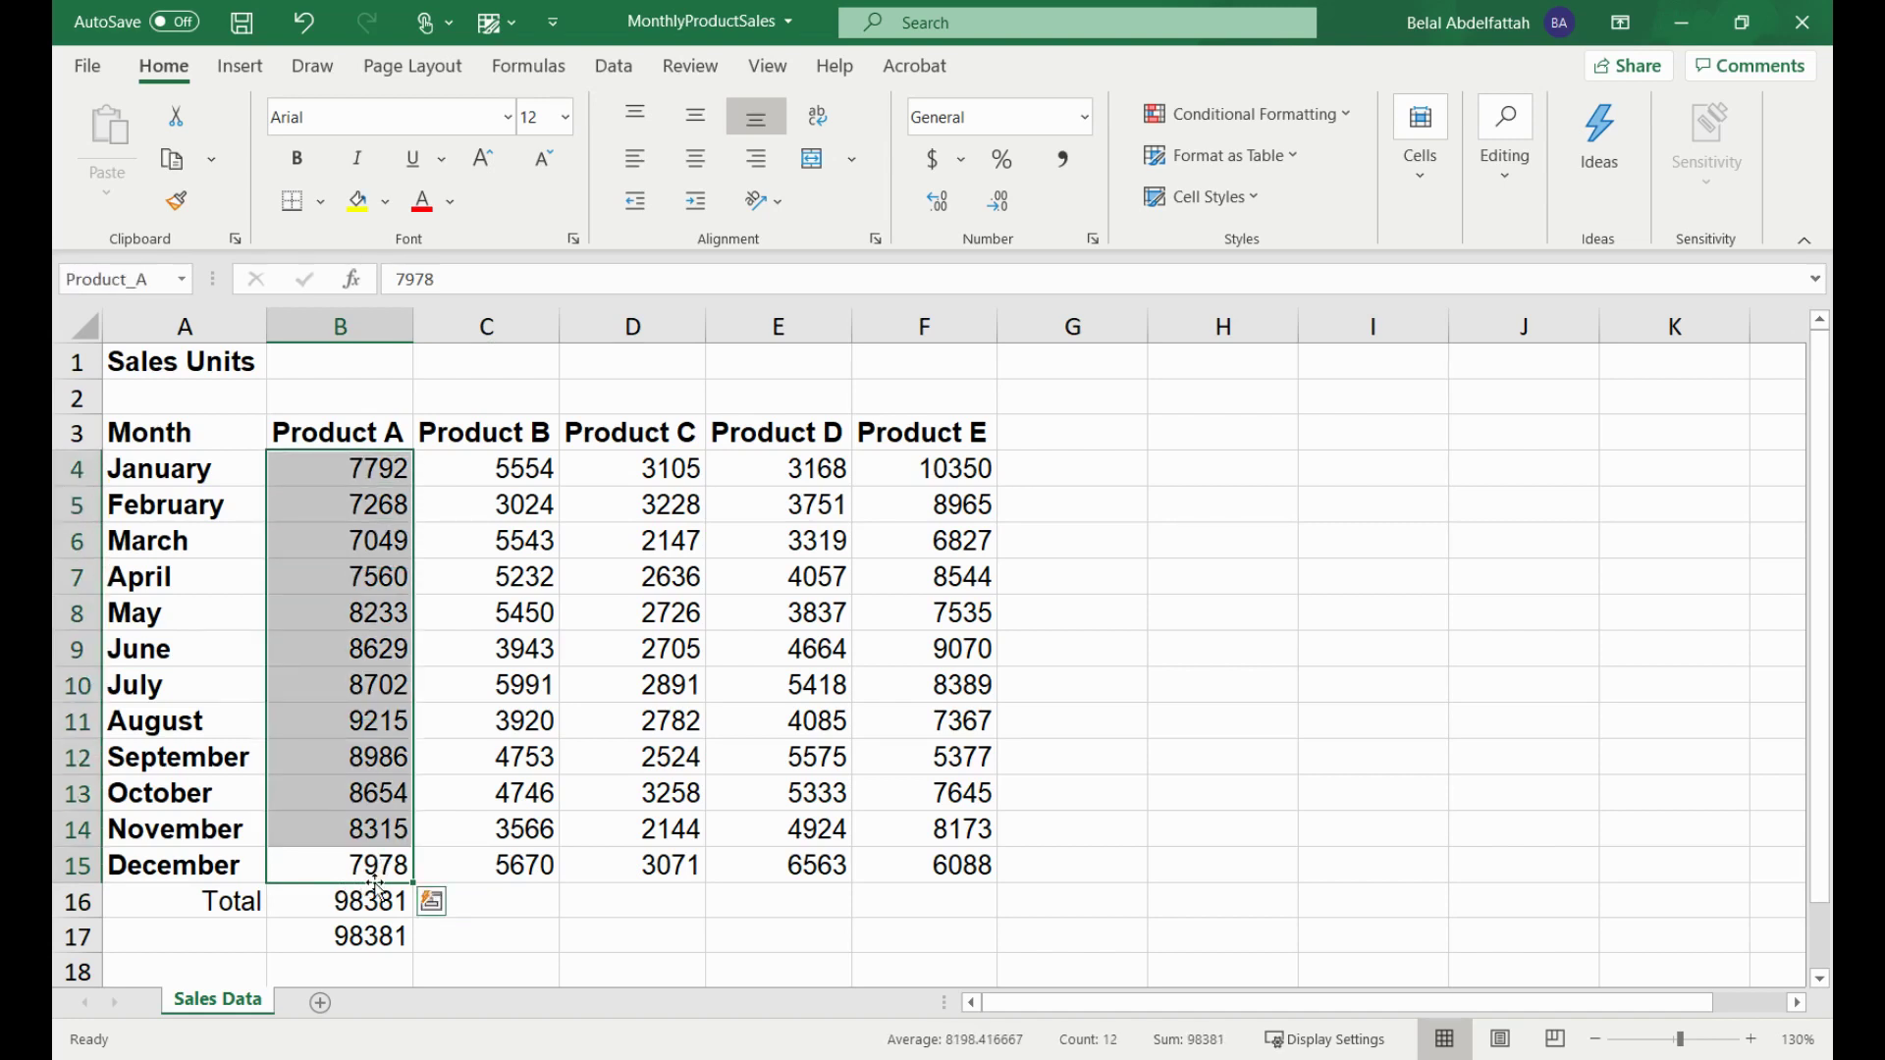
left_click(614, 67)
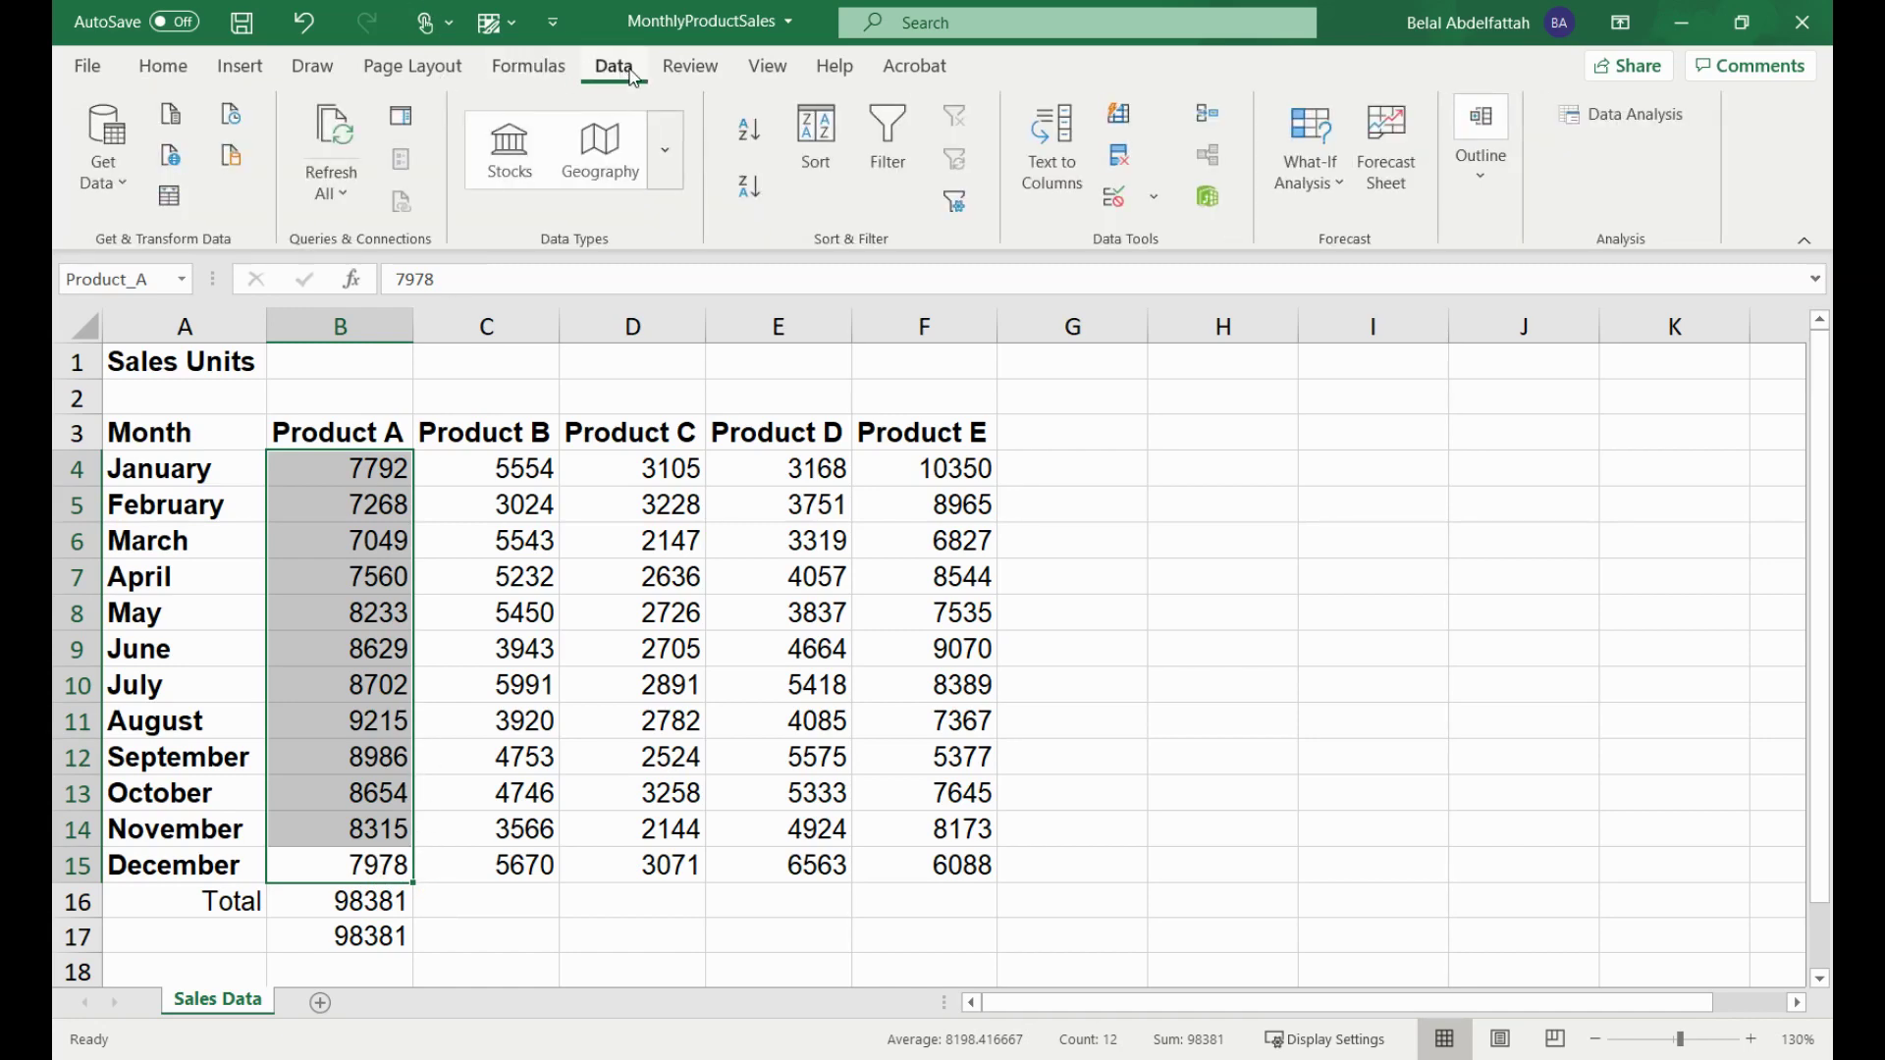
left_click(523, 73)
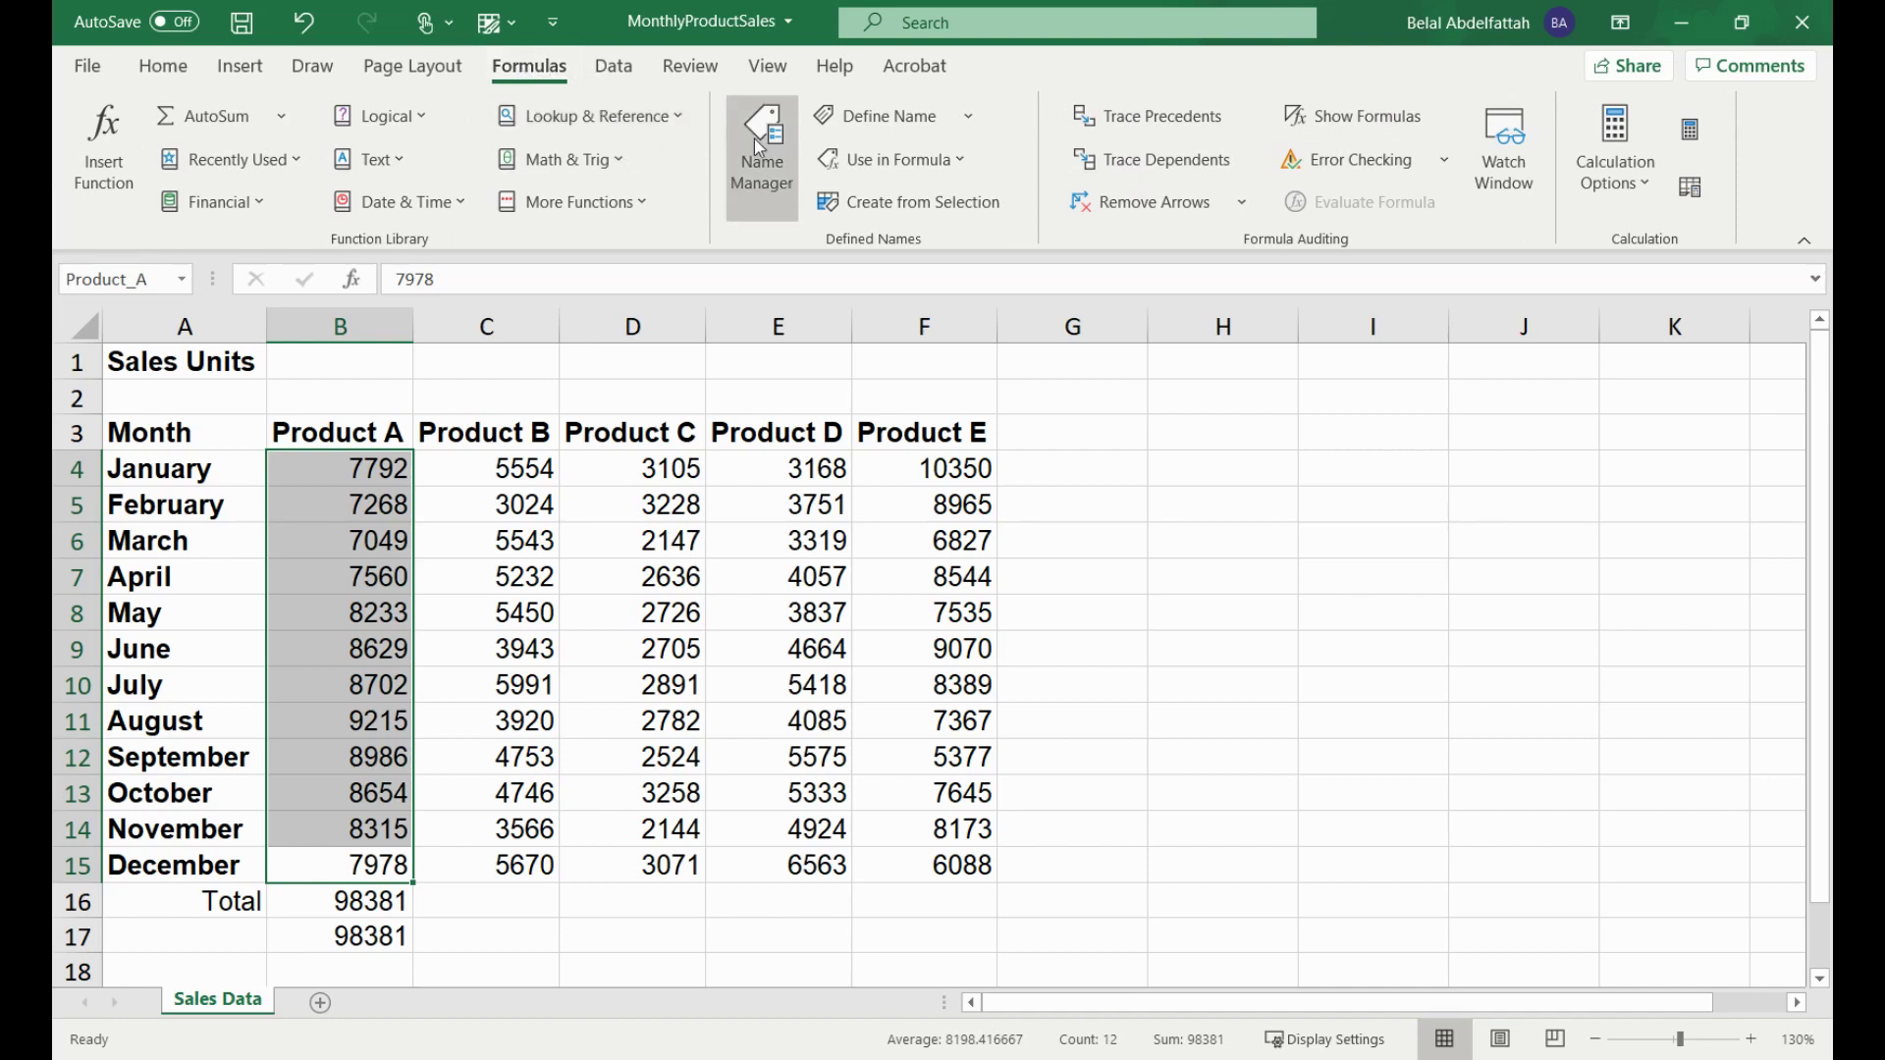
left_click(862, 121)
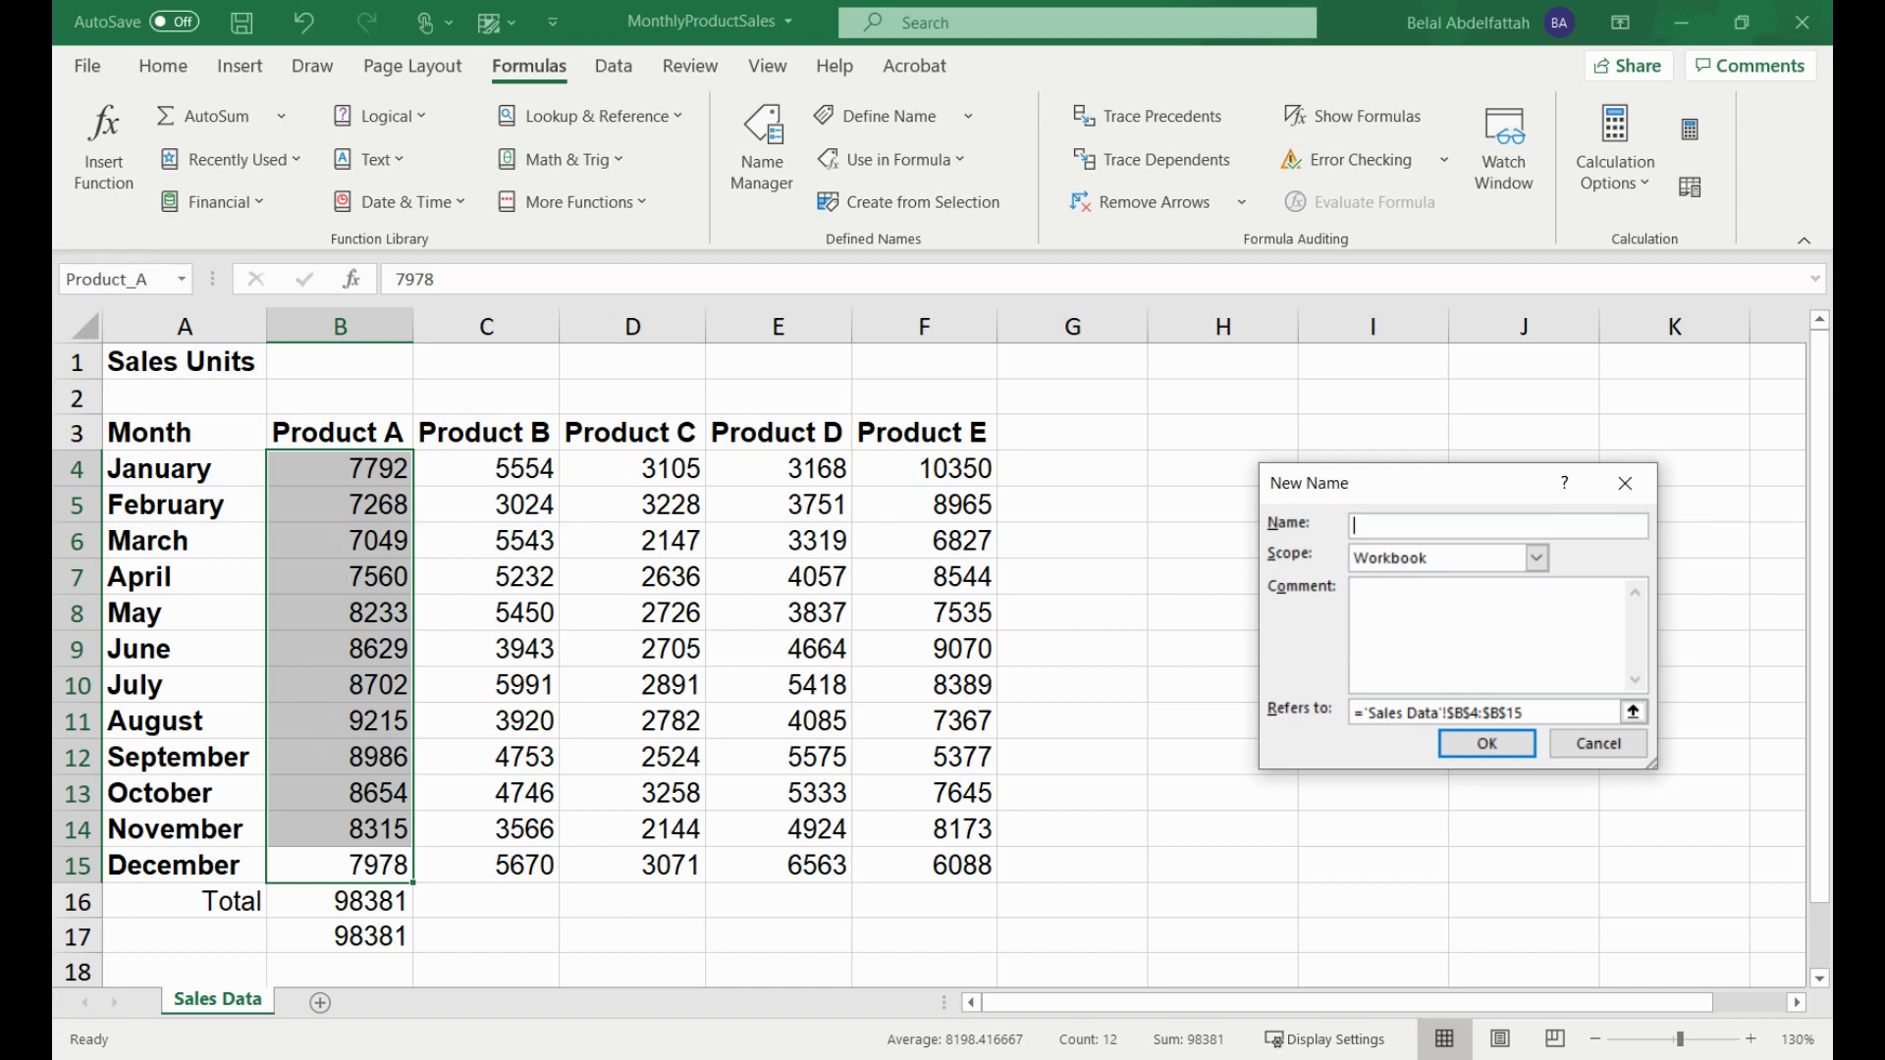
- Name the selection Product_A2 and confirm with OK
type("roduct_A")
left_click(1409, 526)
key("Delete")
key("BackSpace")
type("_")
type("2")
left_click(1487, 743)
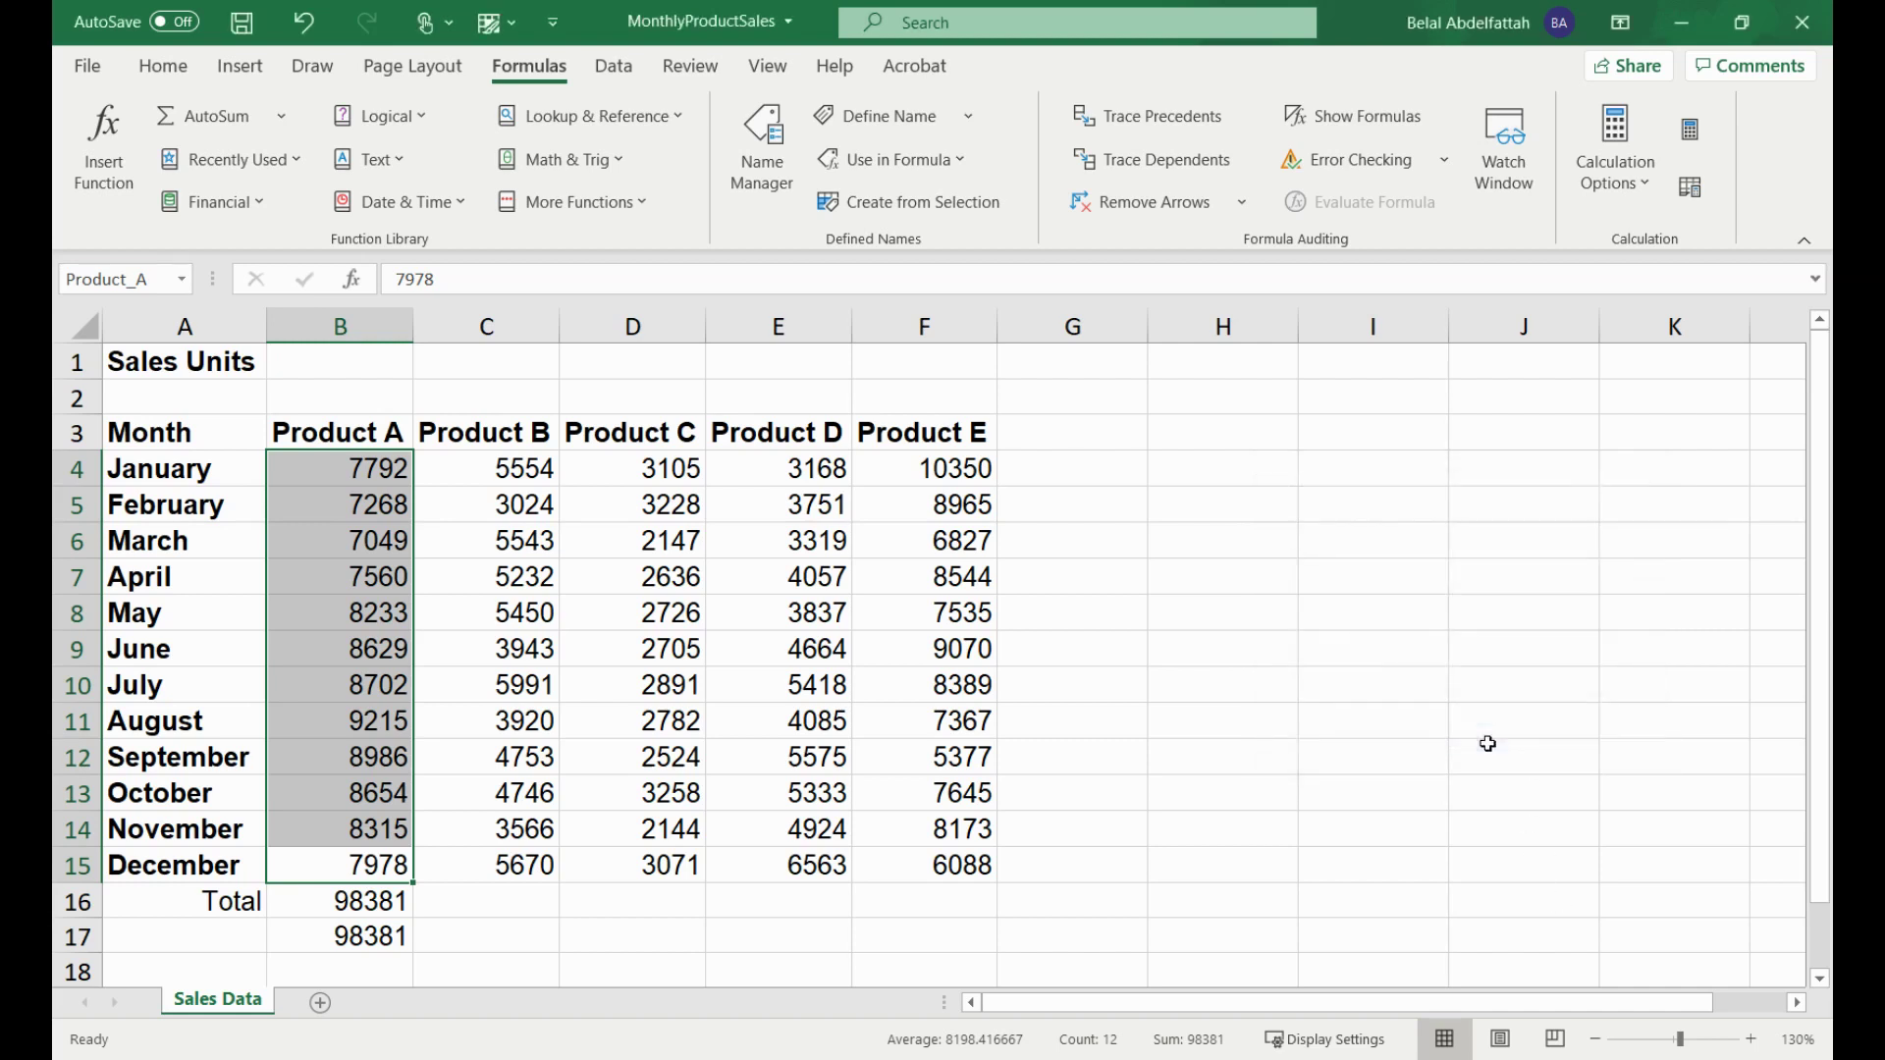
- Delete the Product_A2 name in Name Manager, leaving only Product_A
left_click(349, 935)
left_click(356, 967)
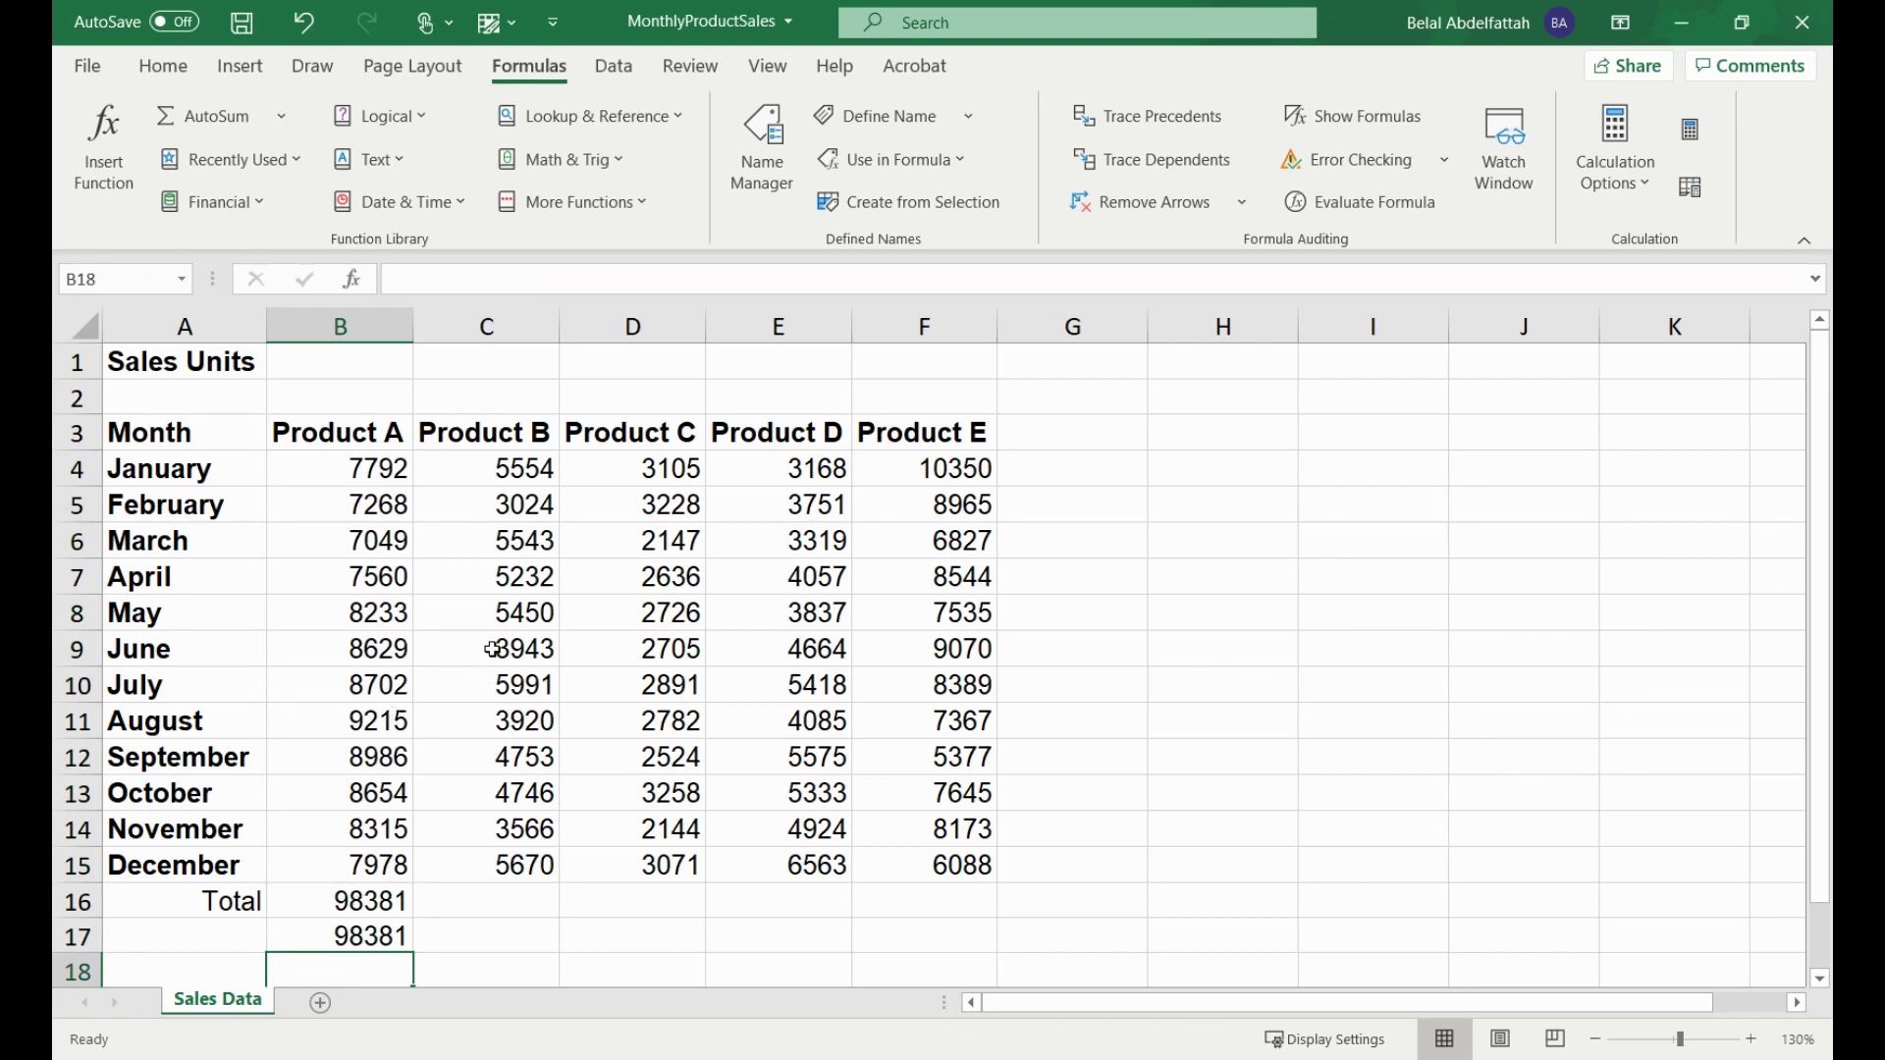
left_click(765, 146)
left_click_drag(1546, 352, 1141, 350)
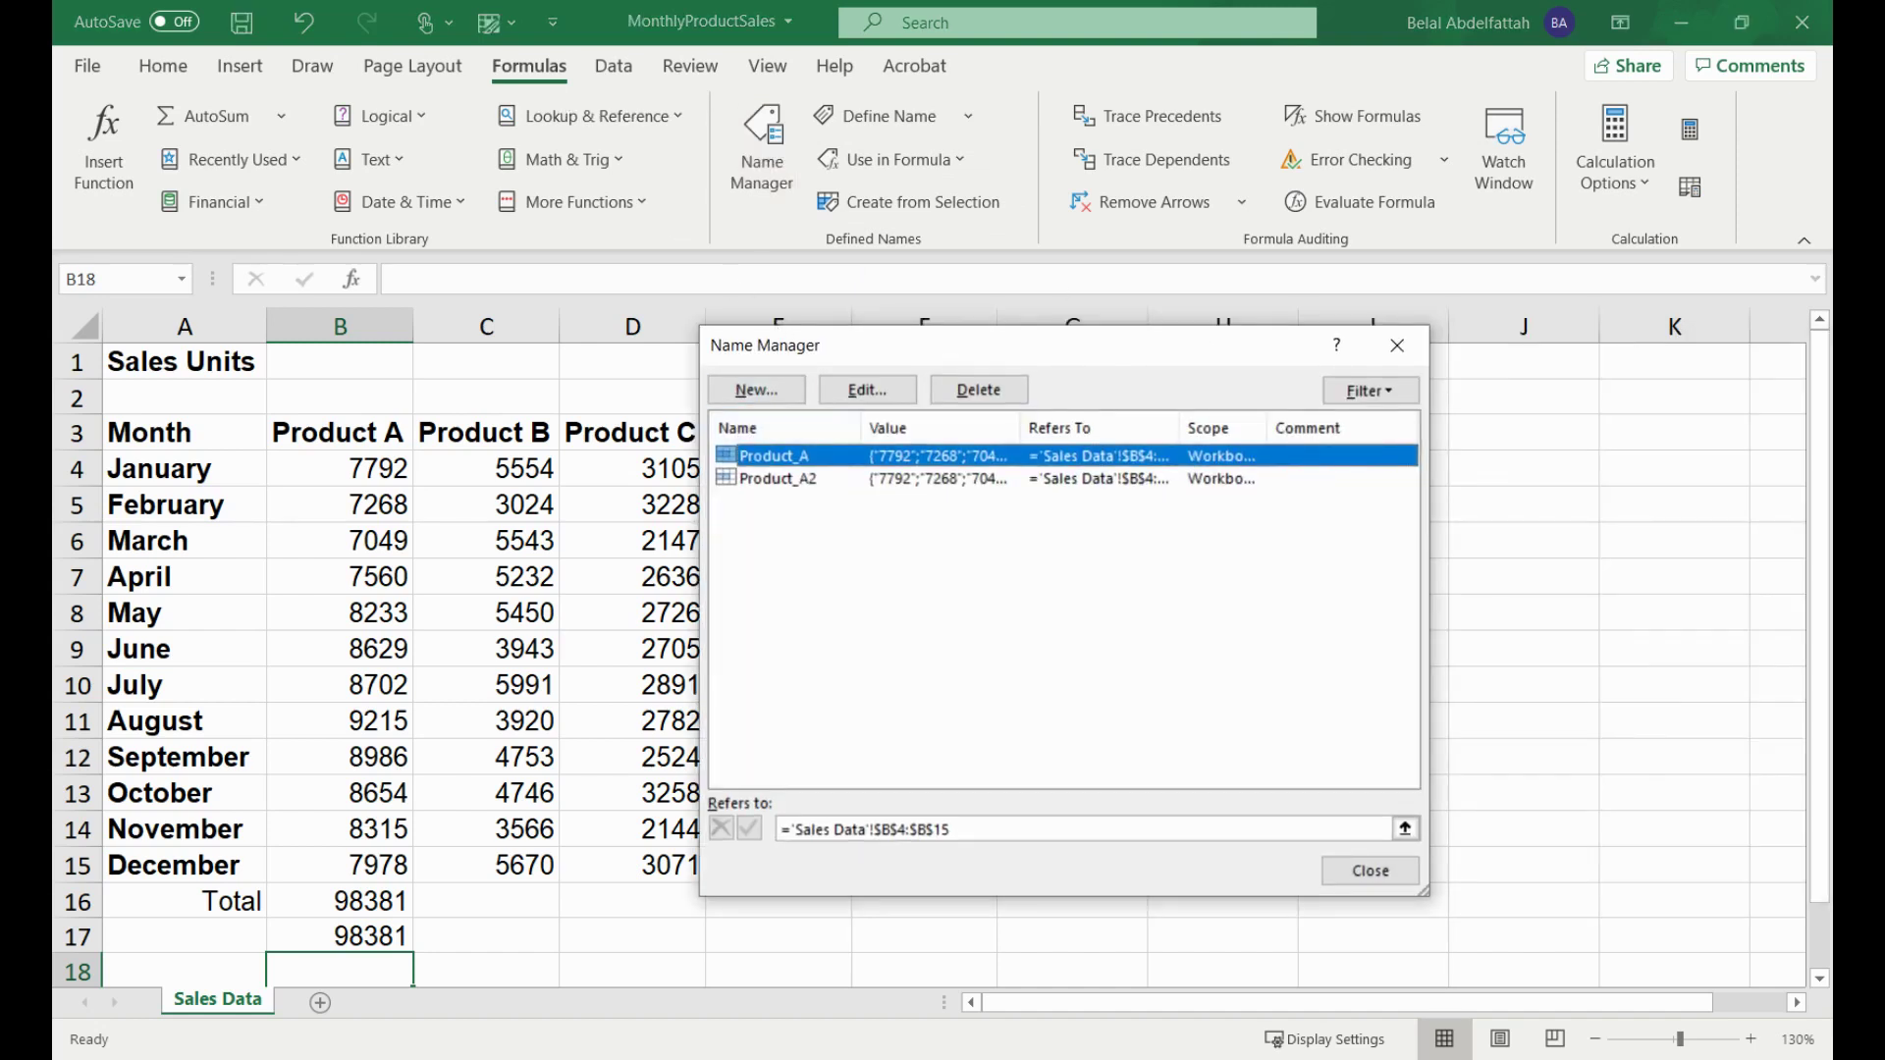
left_click(778, 478)
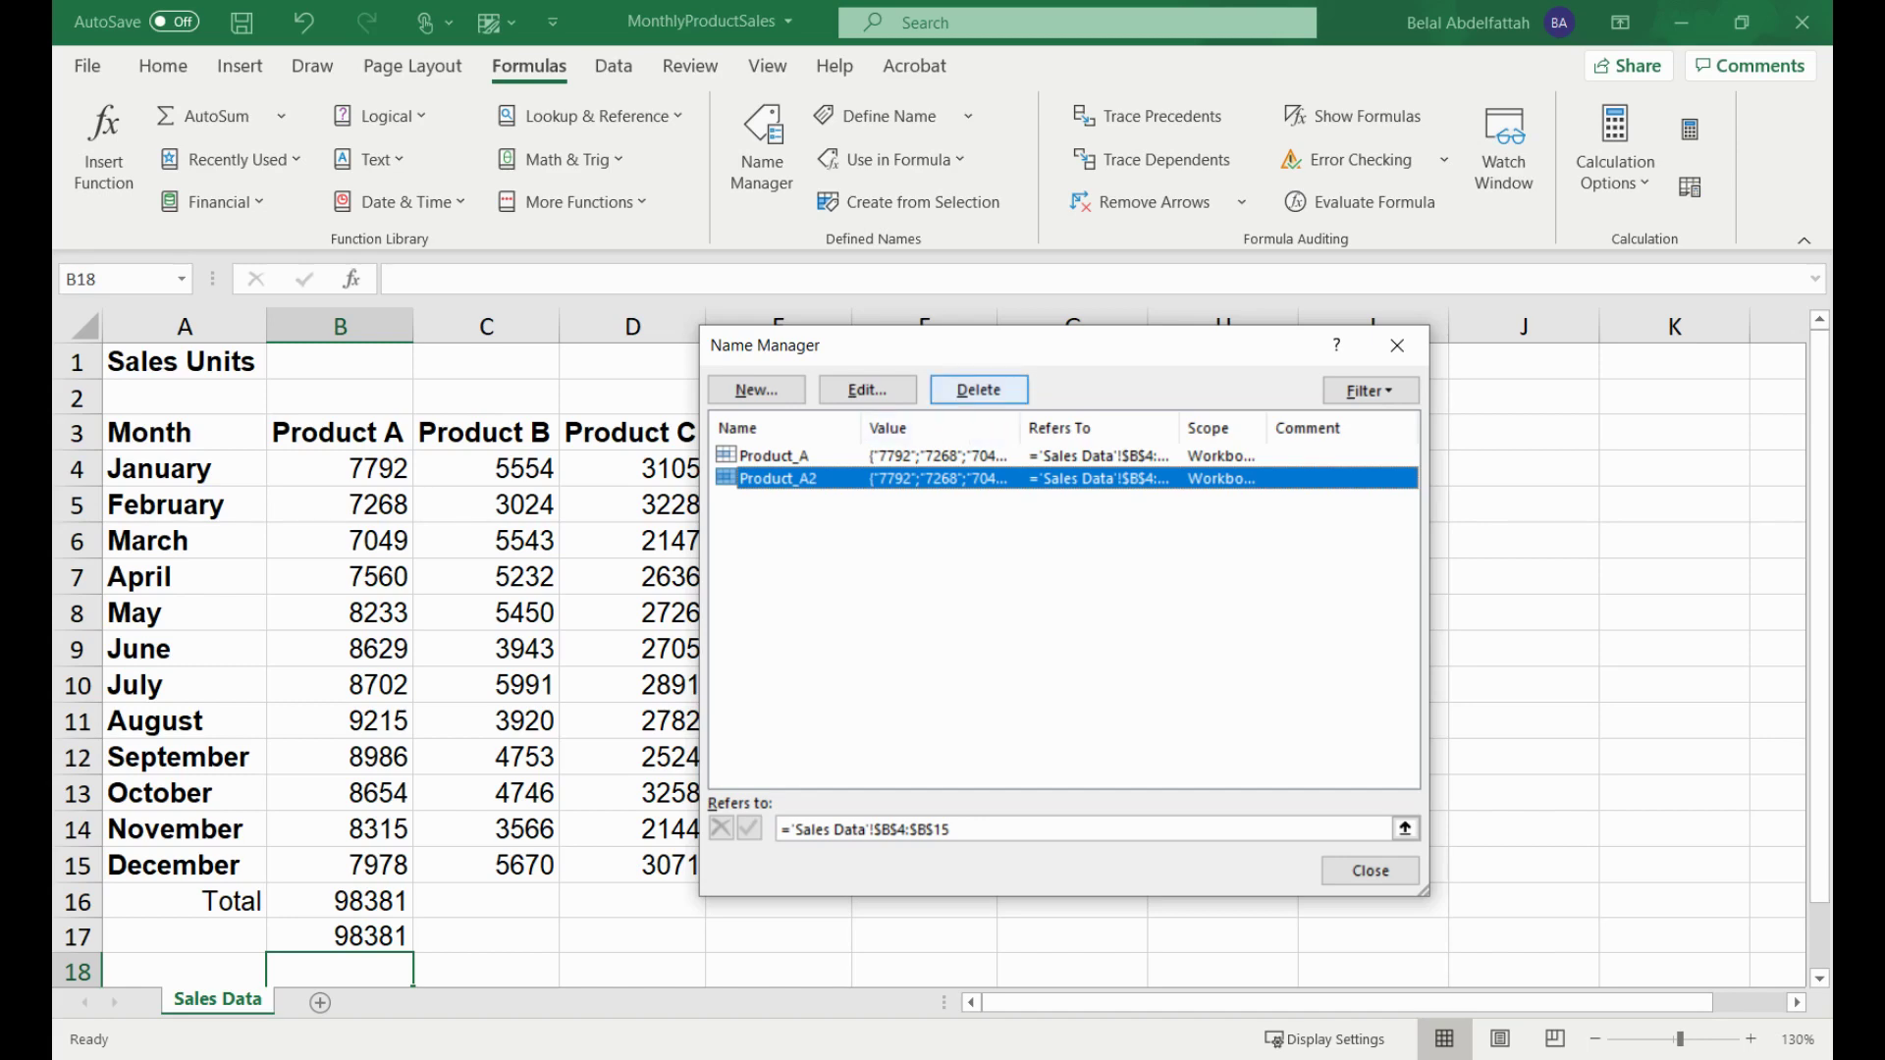
left_click(979, 389)
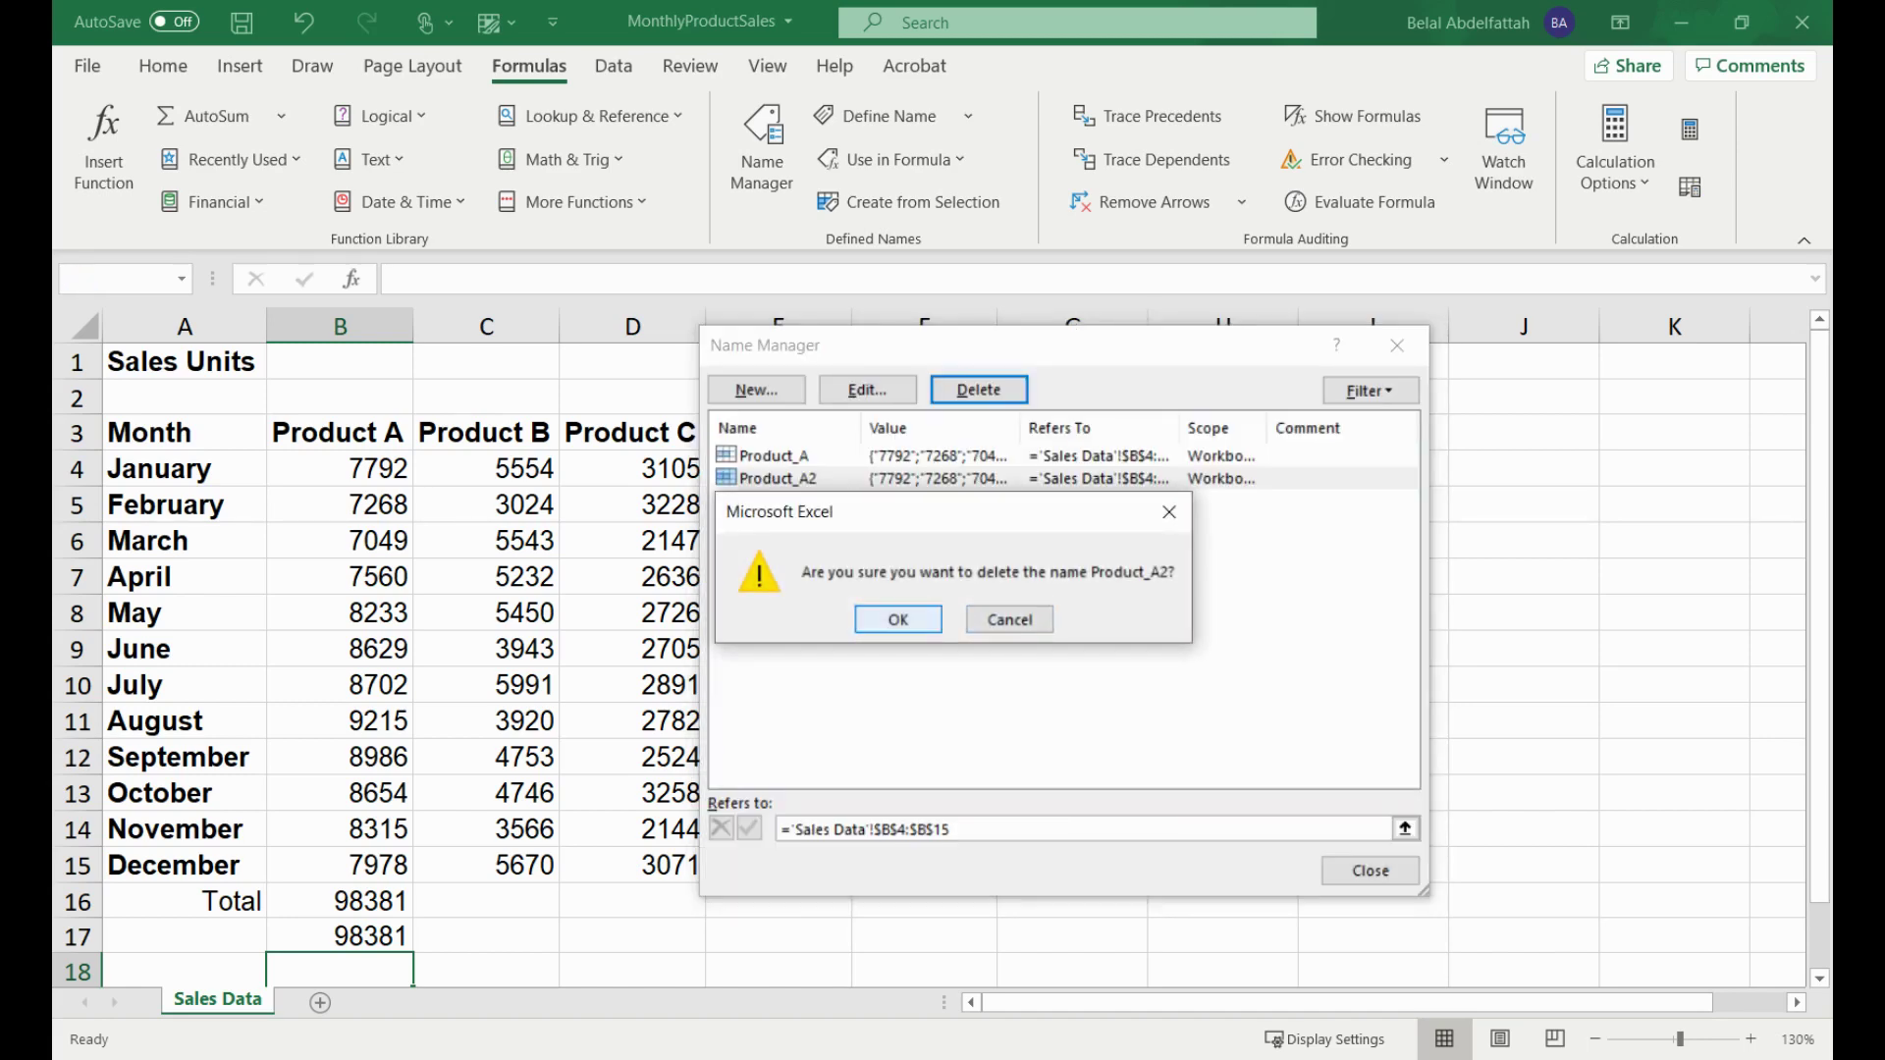
key("Return")
left_click(1370, 871)
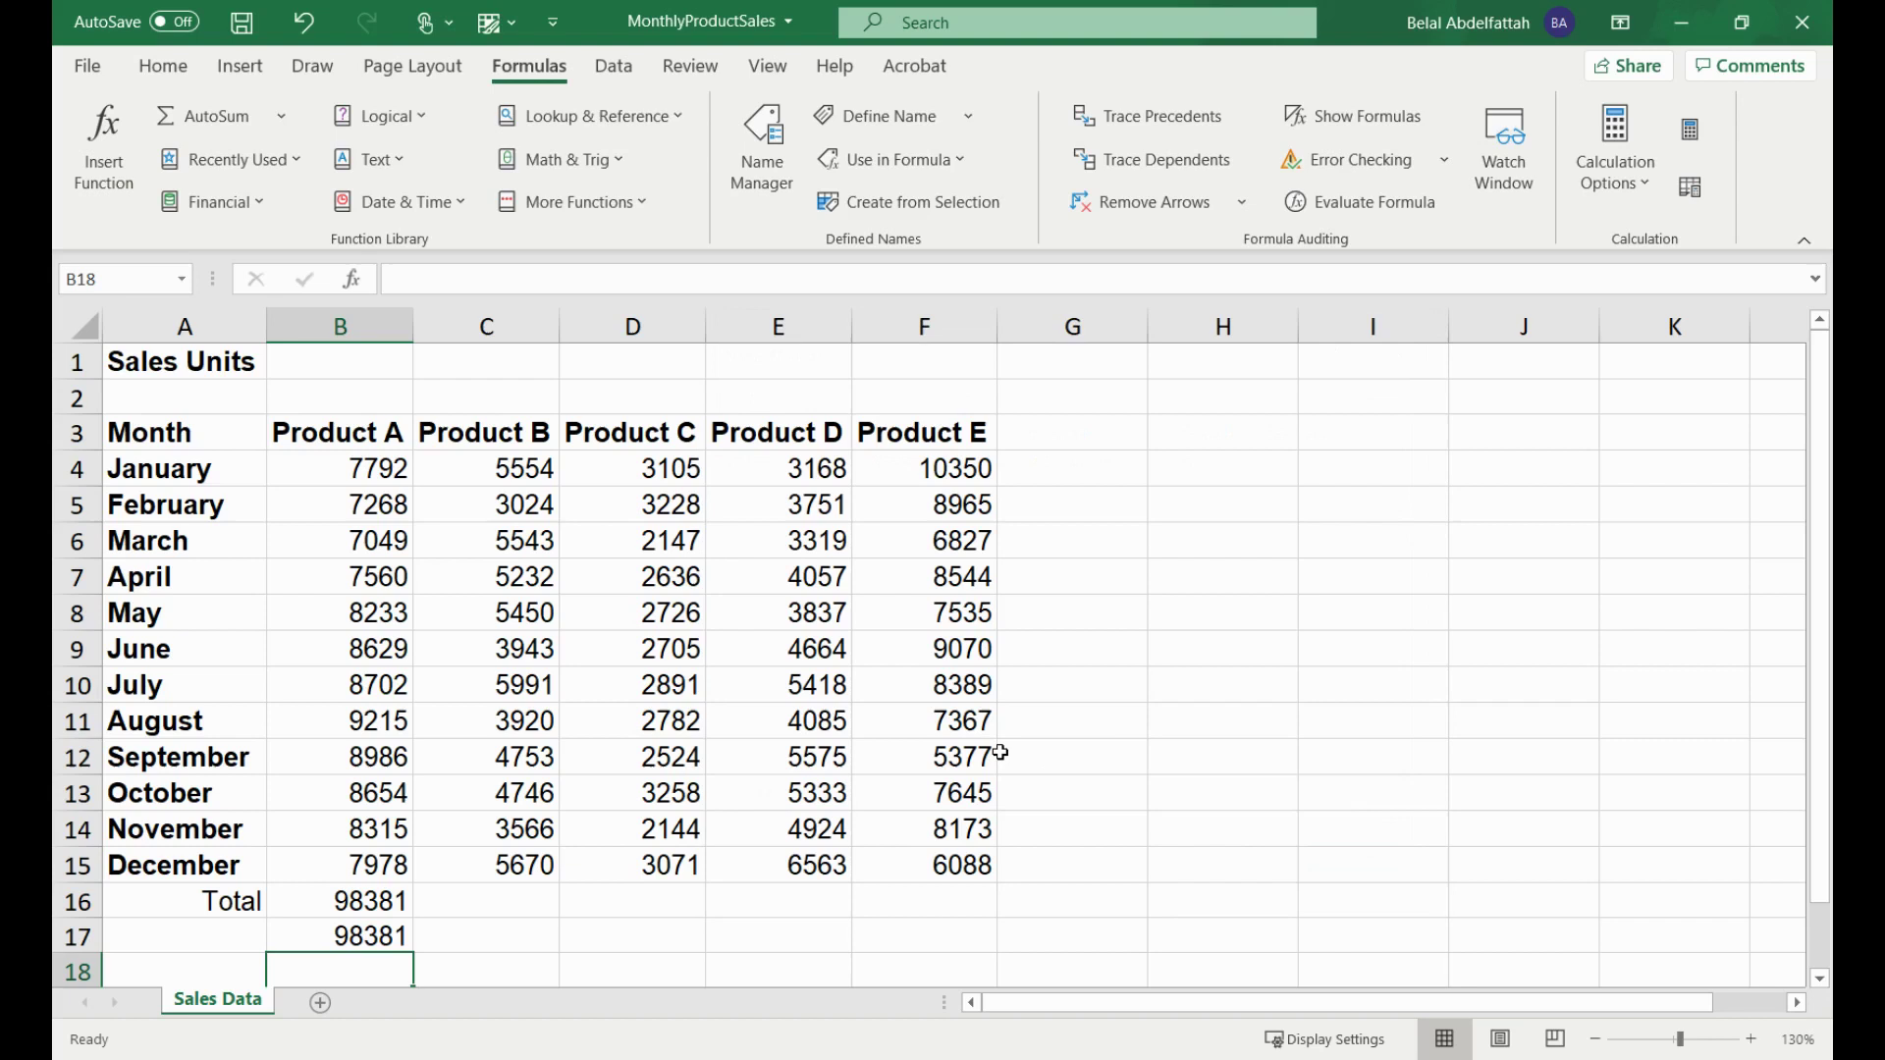
left_click(375, 943)
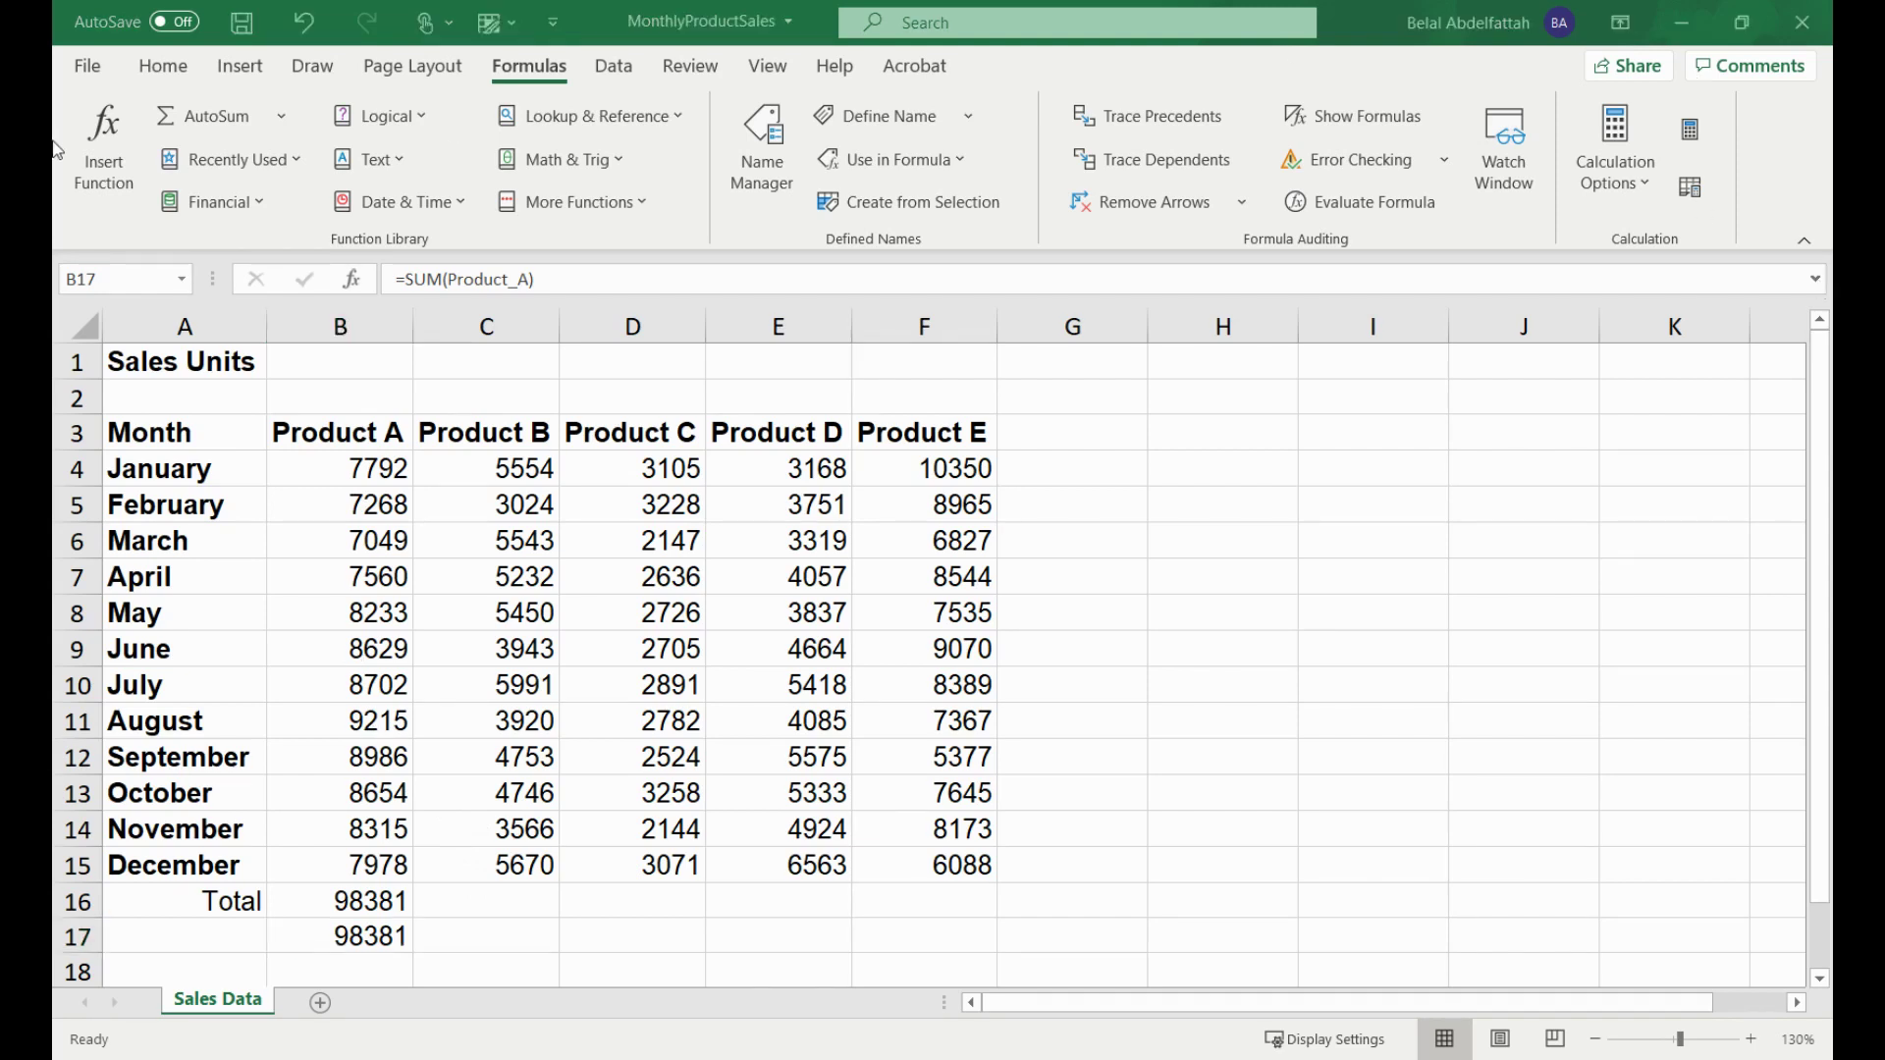
- Clear the totals in B16:B17 and the Total label in A16
left_click(333, 937)
left_click(388, 900)
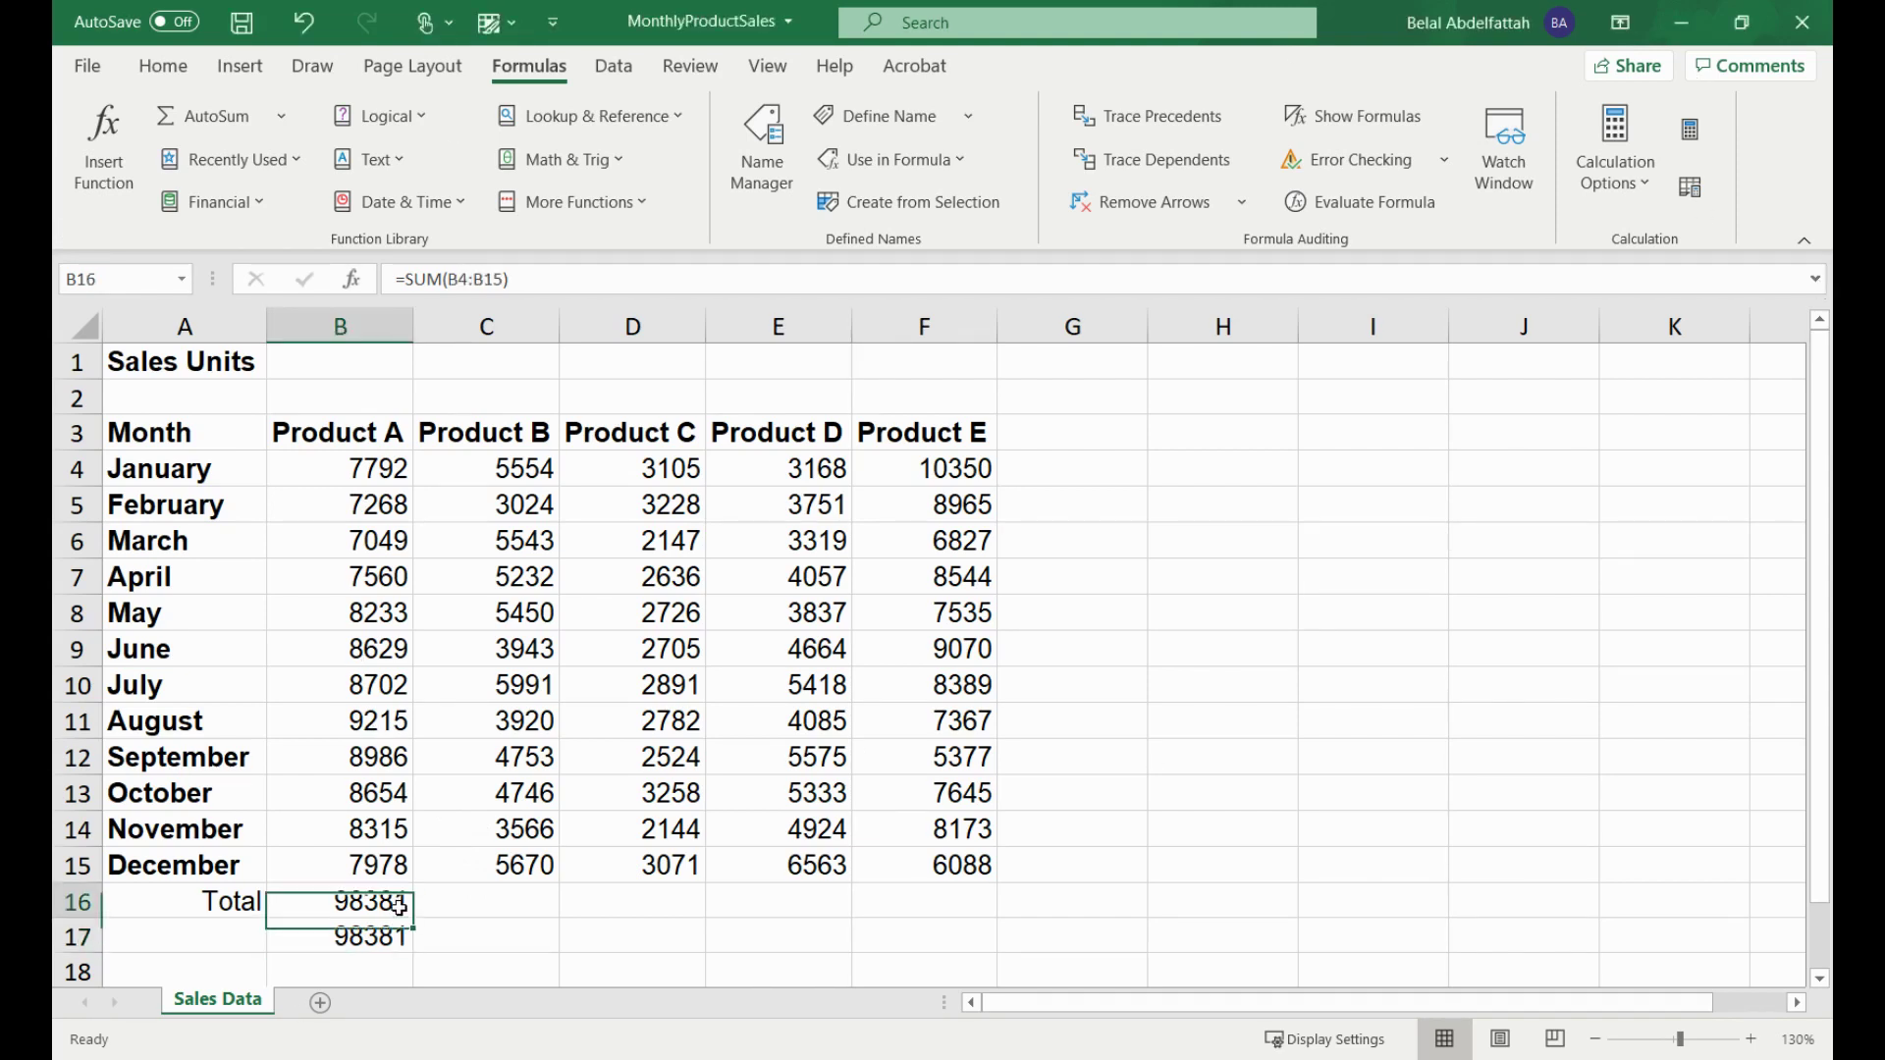
key("shift+Down")
key("Delete")
key("Left")
key("Delete")
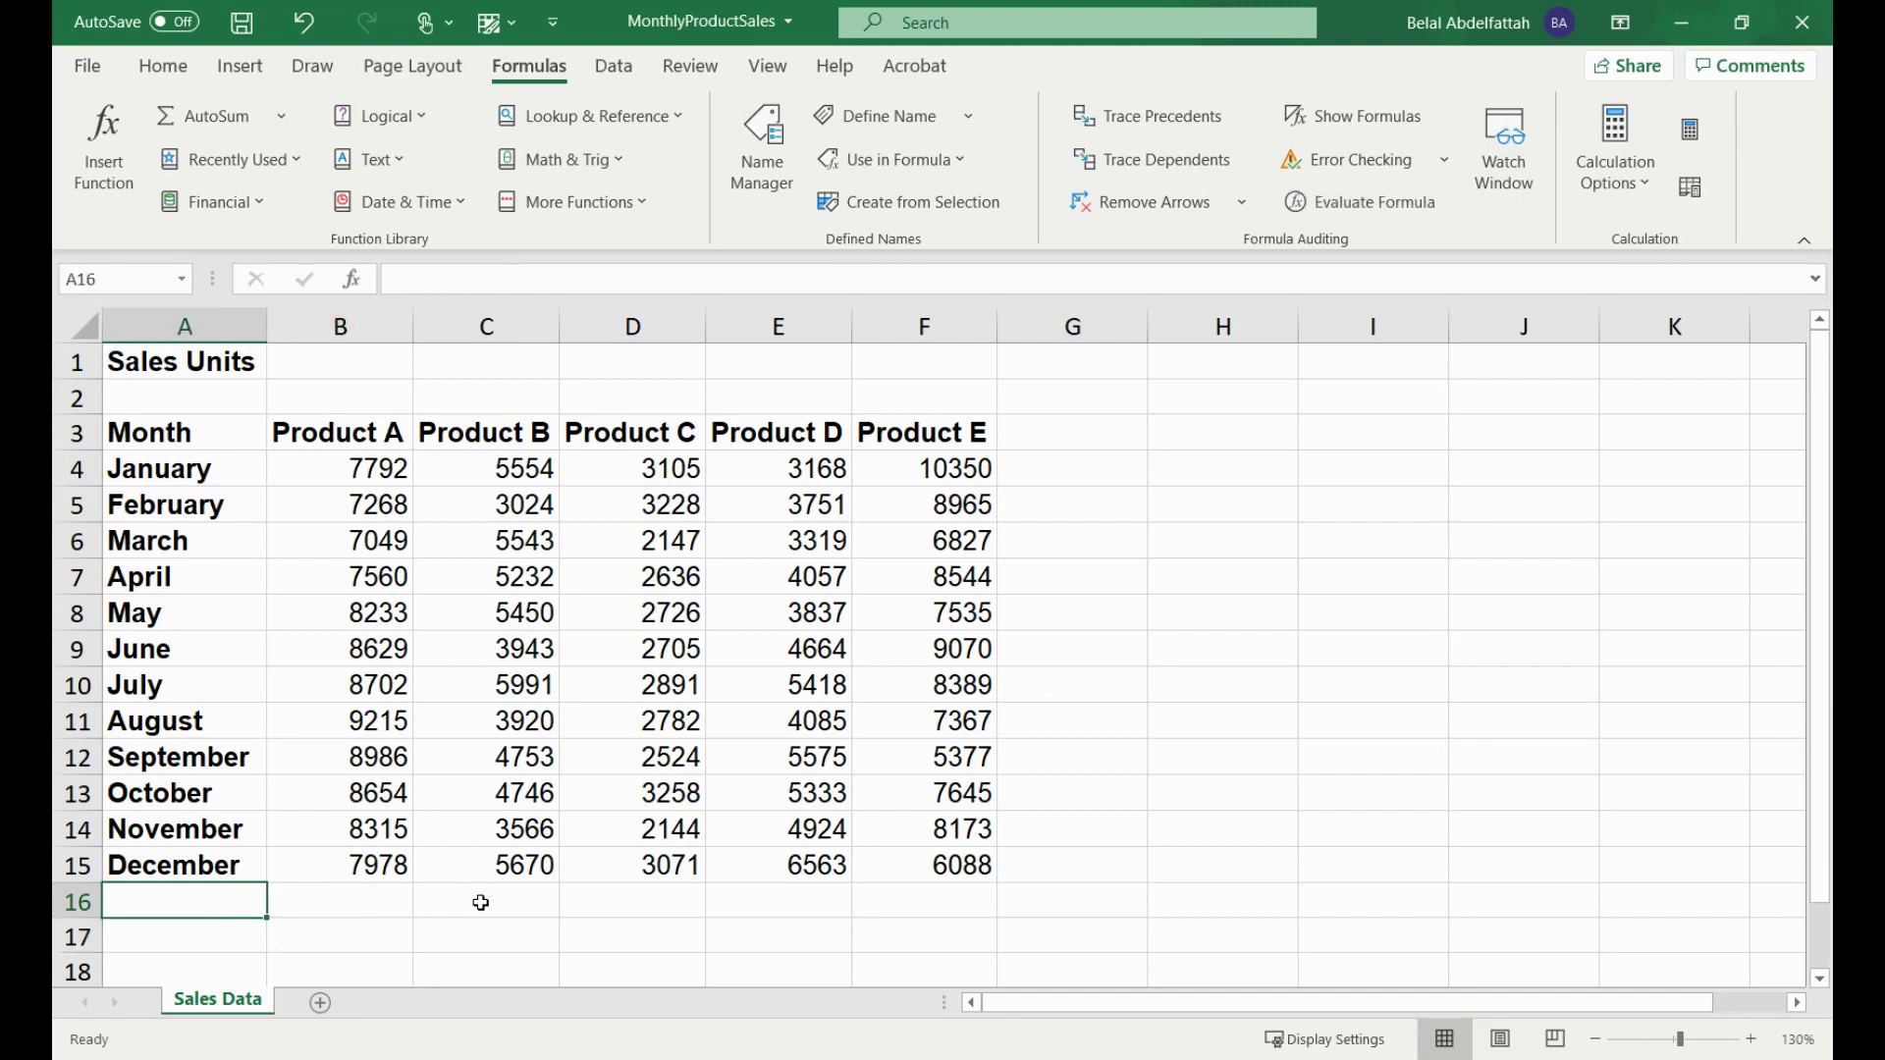
- Enter =SUM(B:B) in H6 to total all of column B
left_click(480, 902)
key("Right")
key("Right")
key("Right")
key("Right")
key("Right")
key("Up")
key("Up")
key("Up")
key("Up")
key("Up")
key("Up")
key("Up")
key("Up")
key("Up")
key("Up")
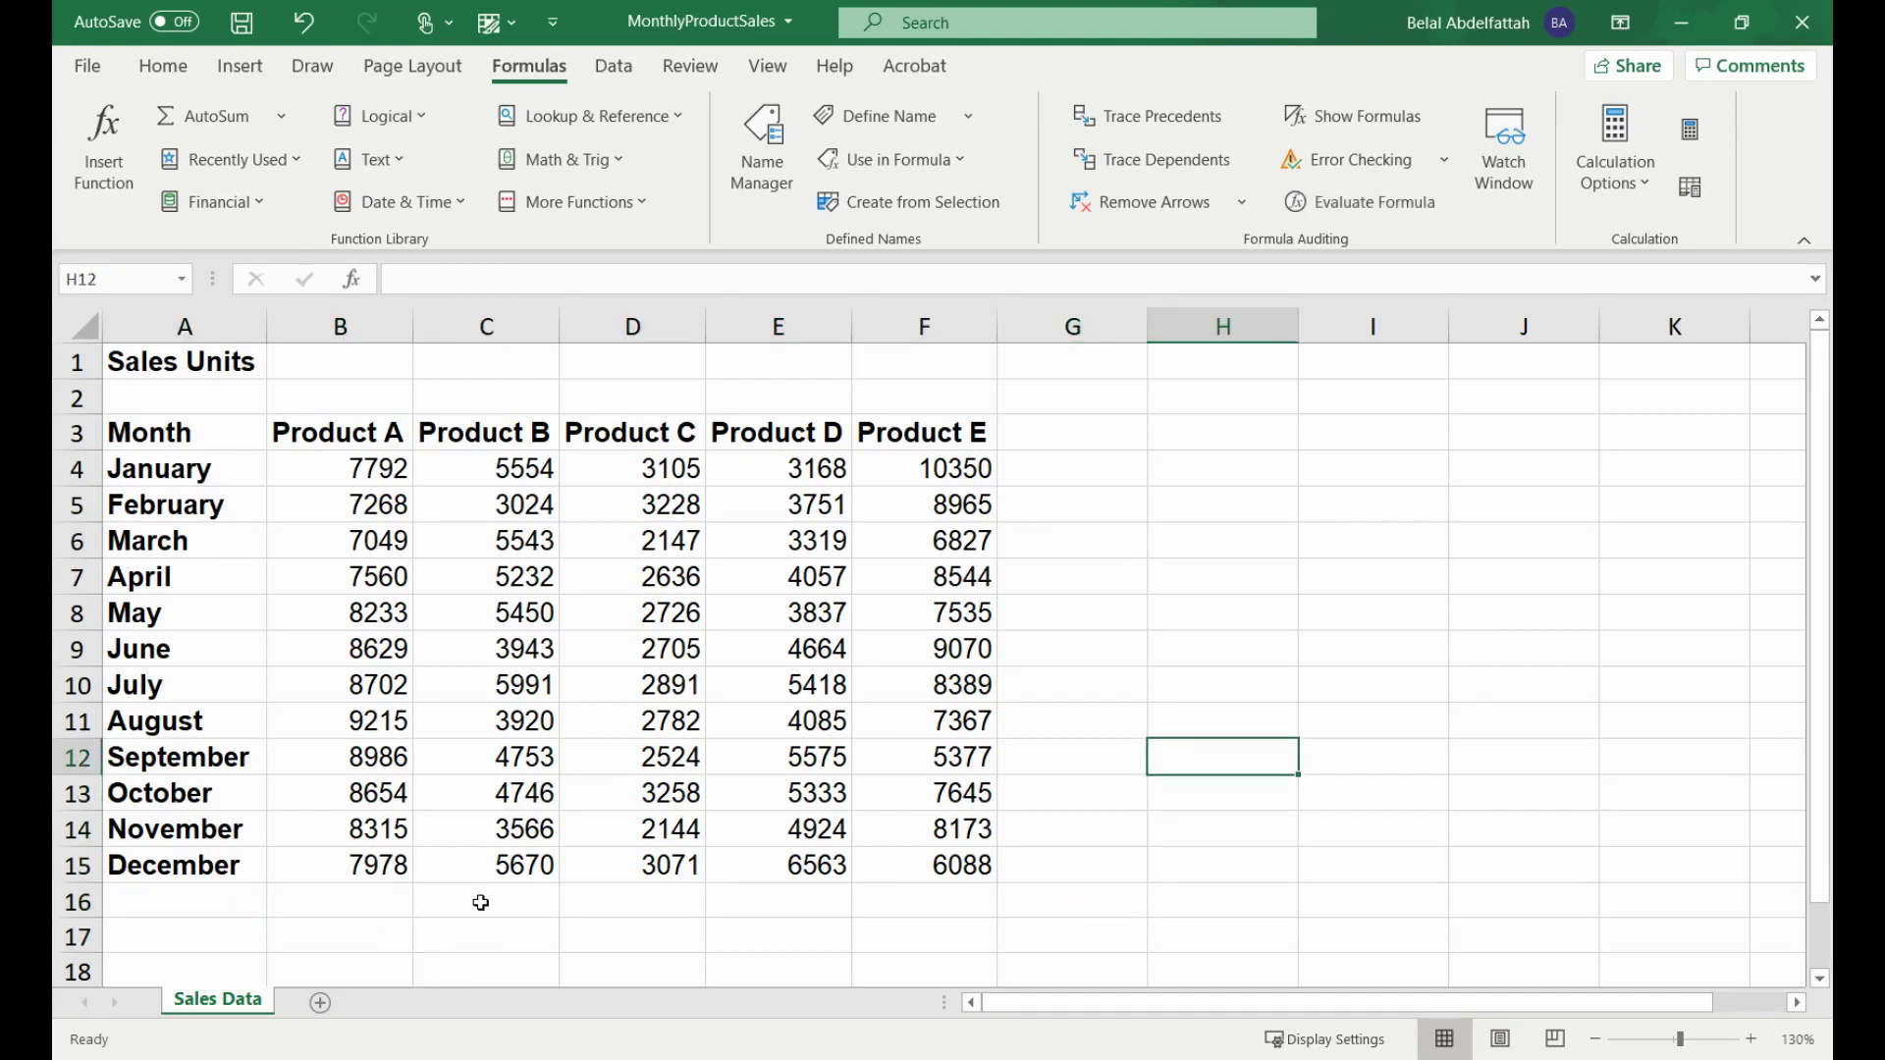
type("=su")
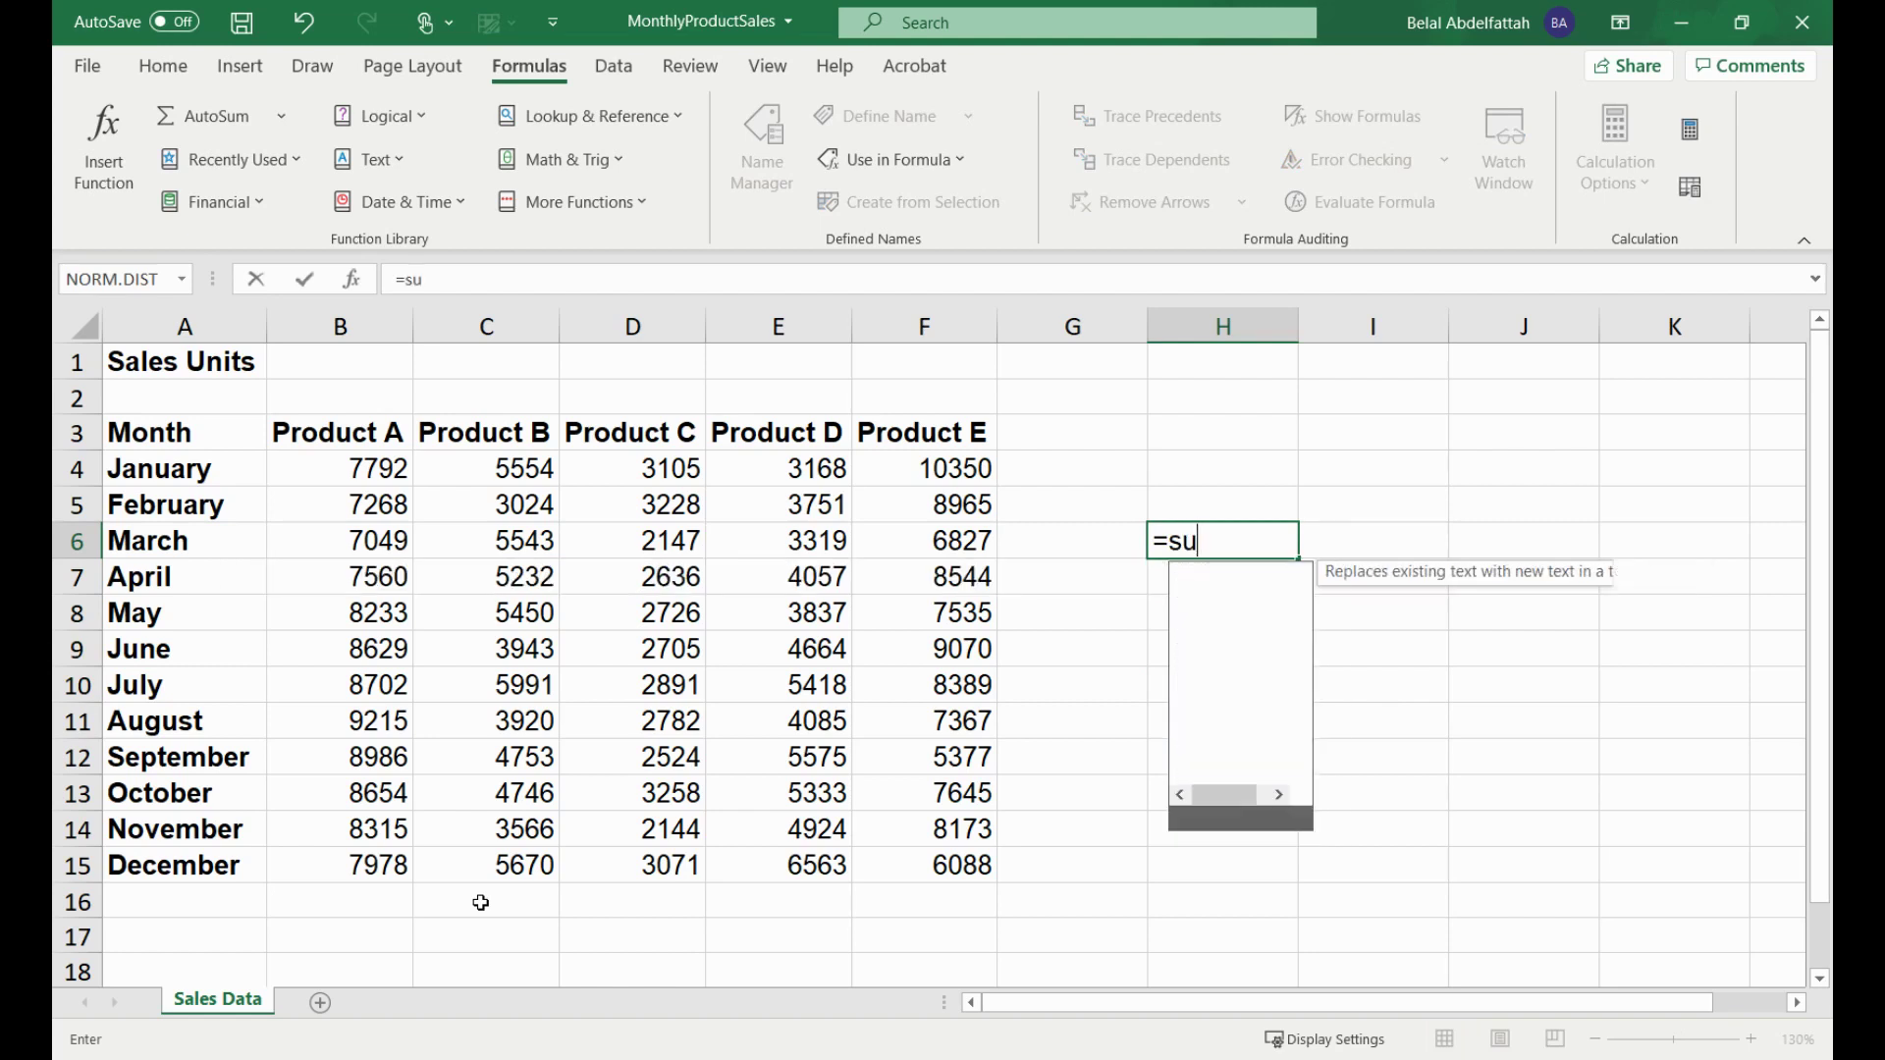
key("Tab")
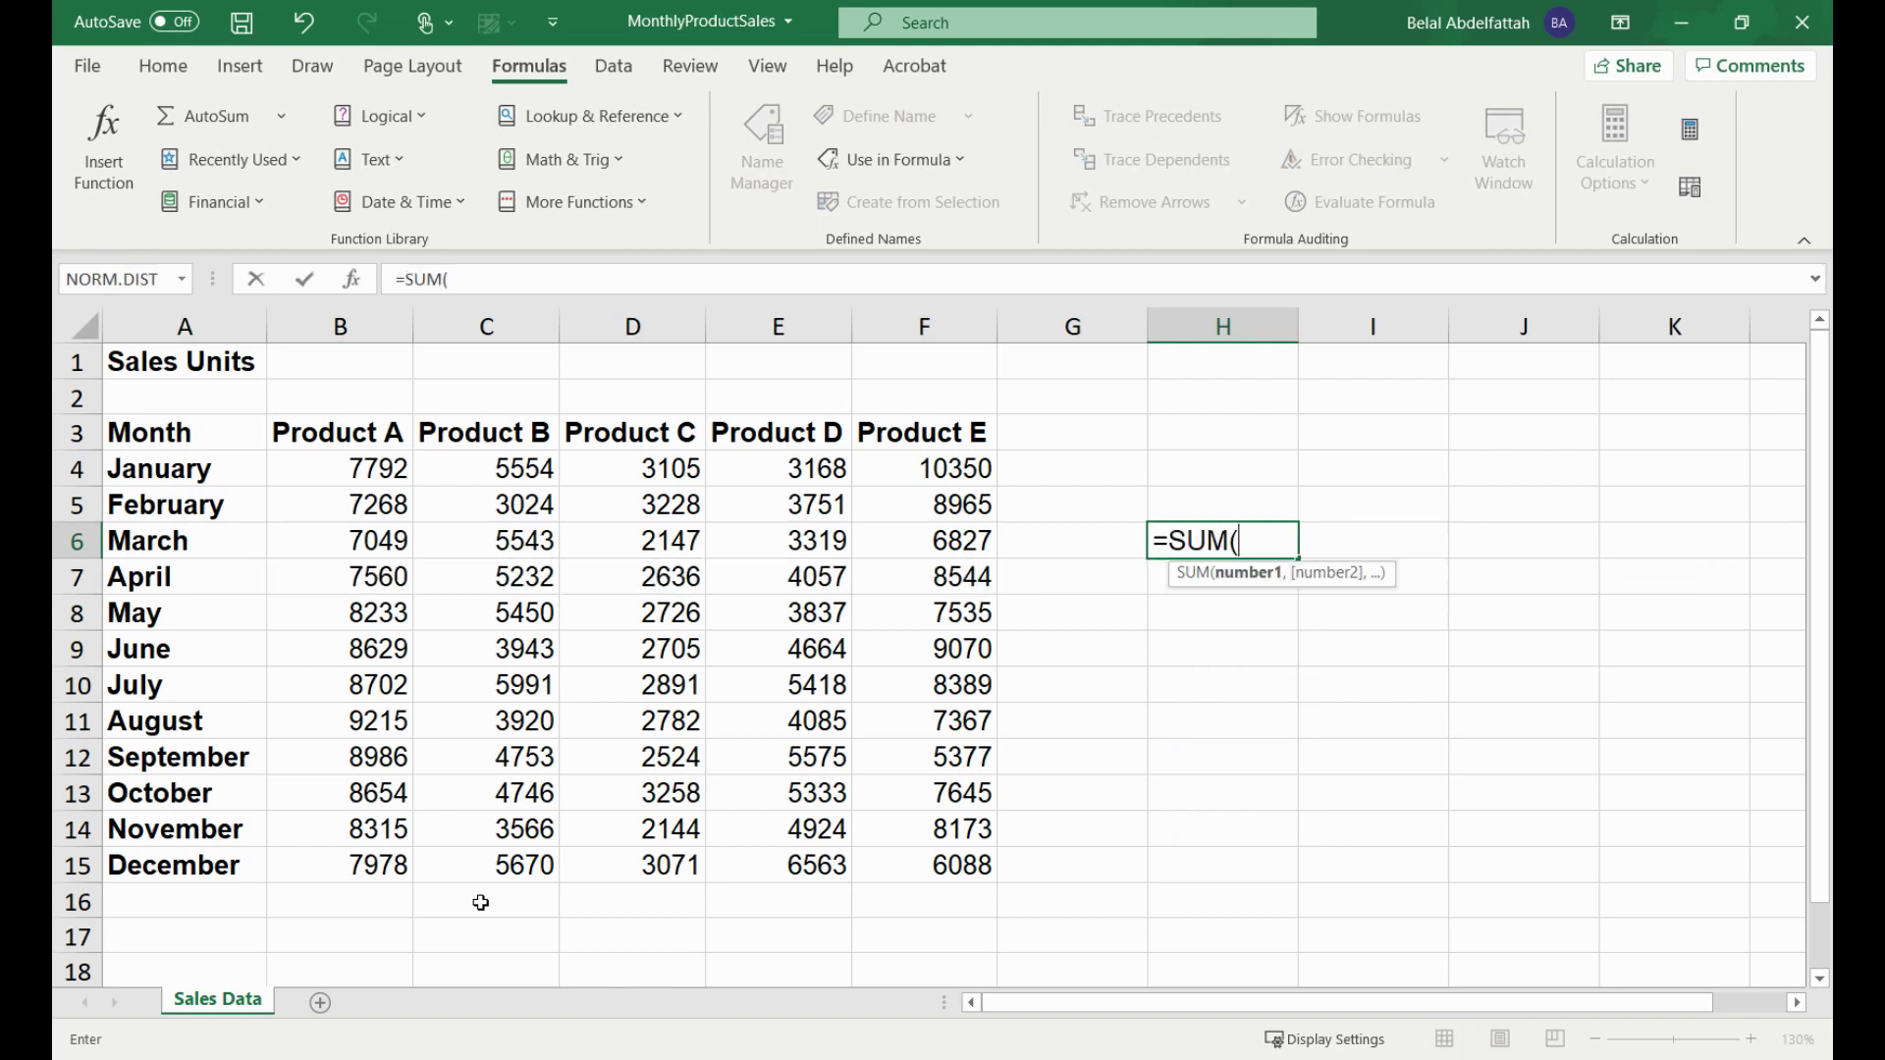
left_click(294, 327)
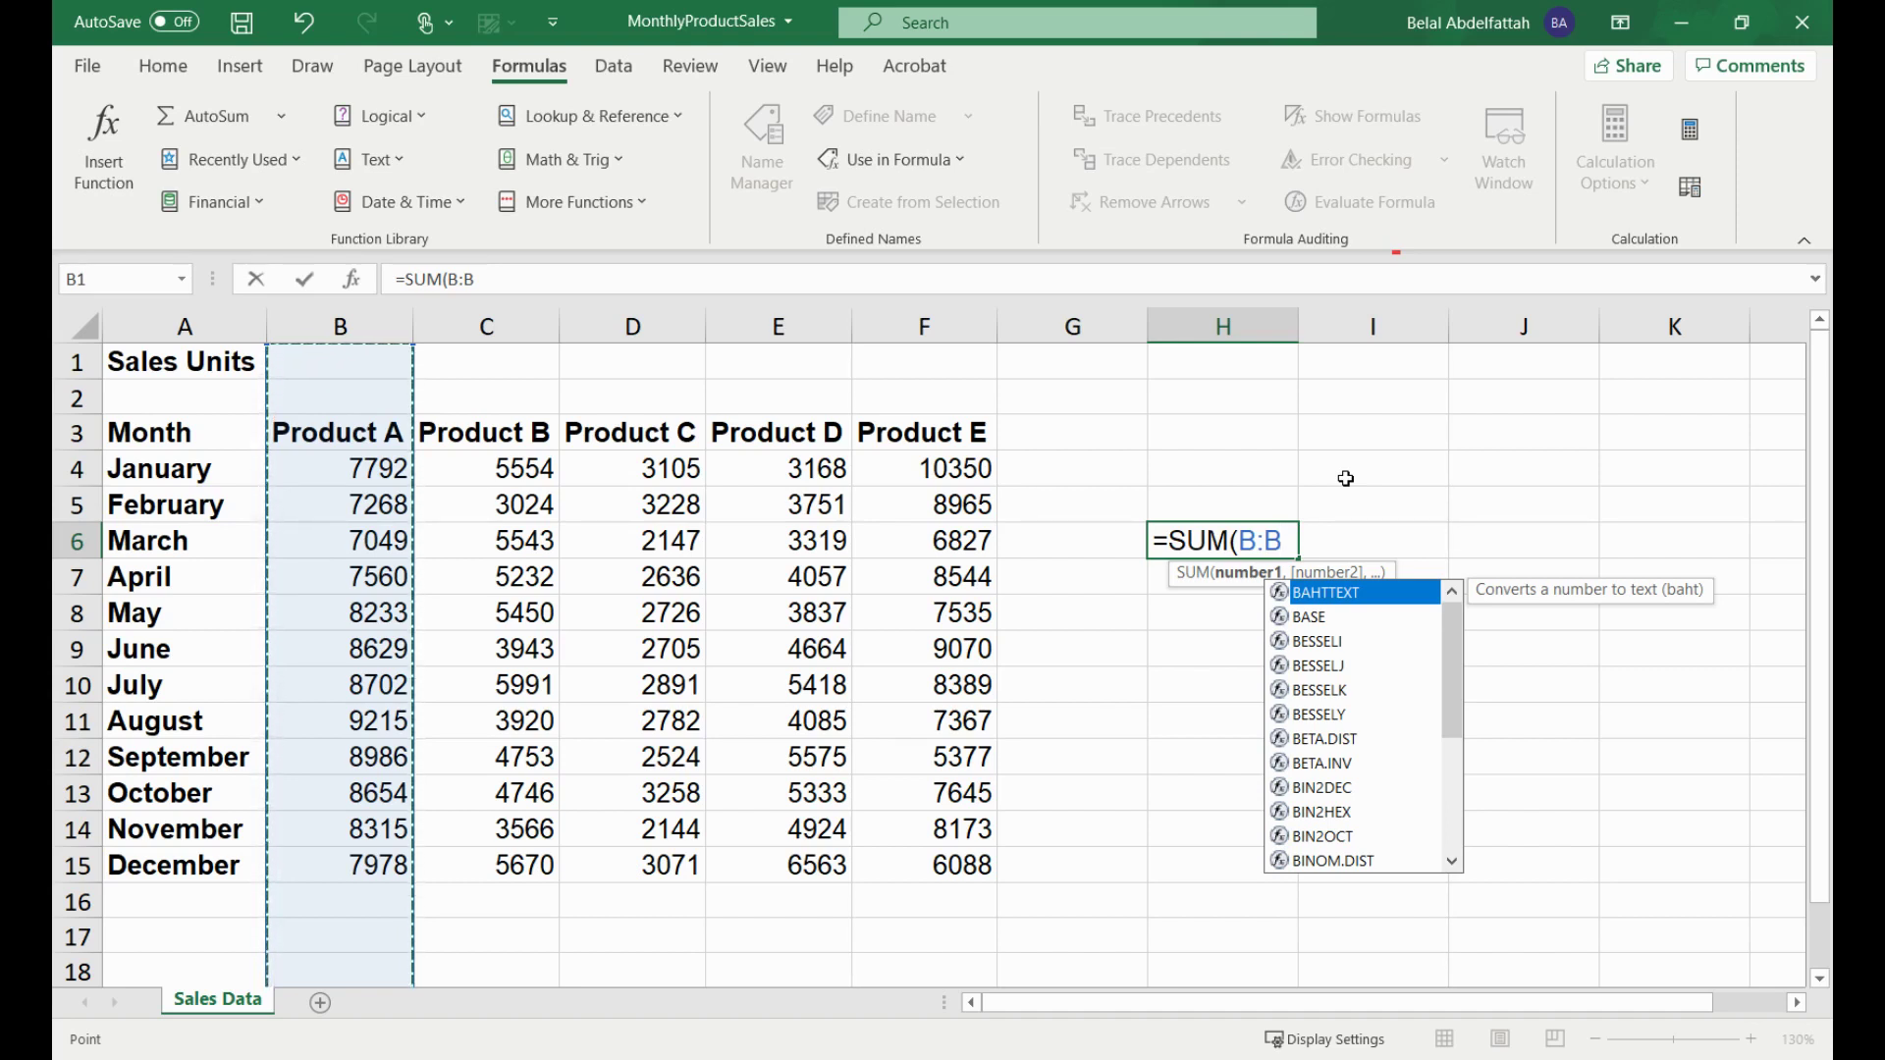
type(")")
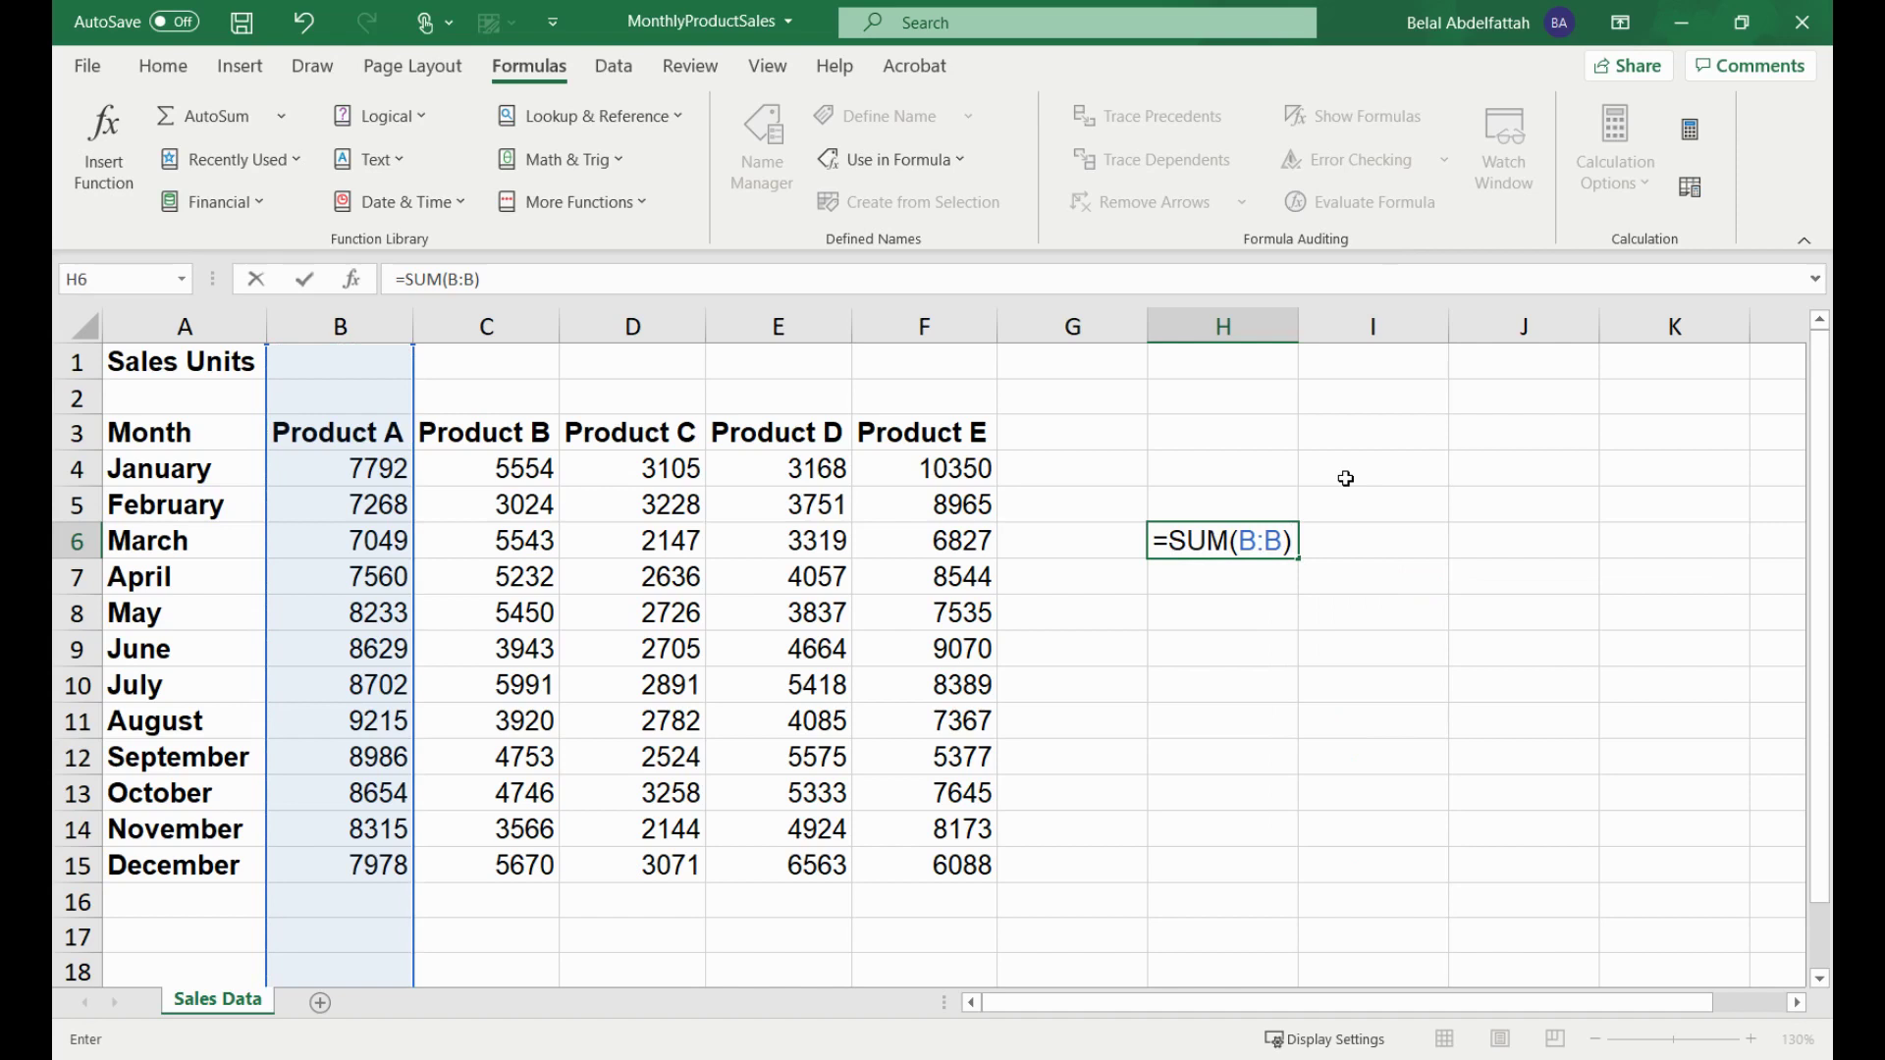
key("Return")
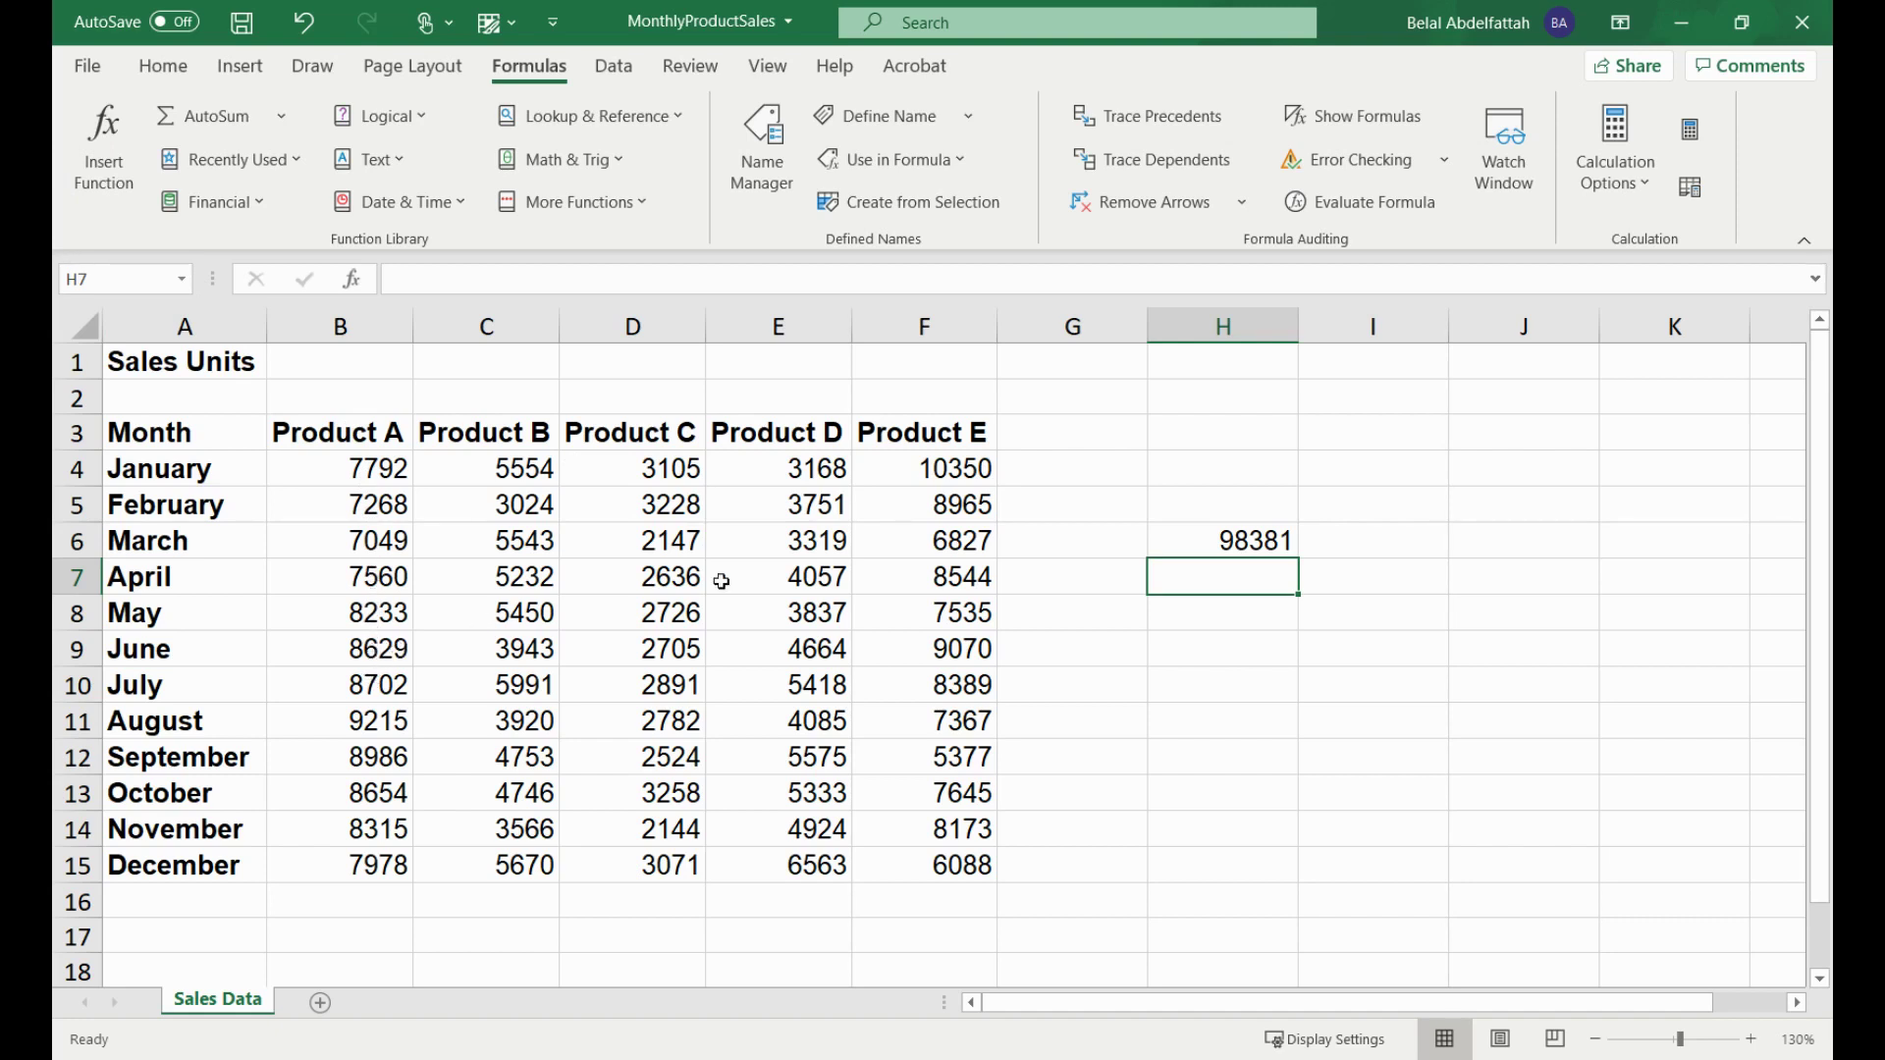
left_click(1249, 540)
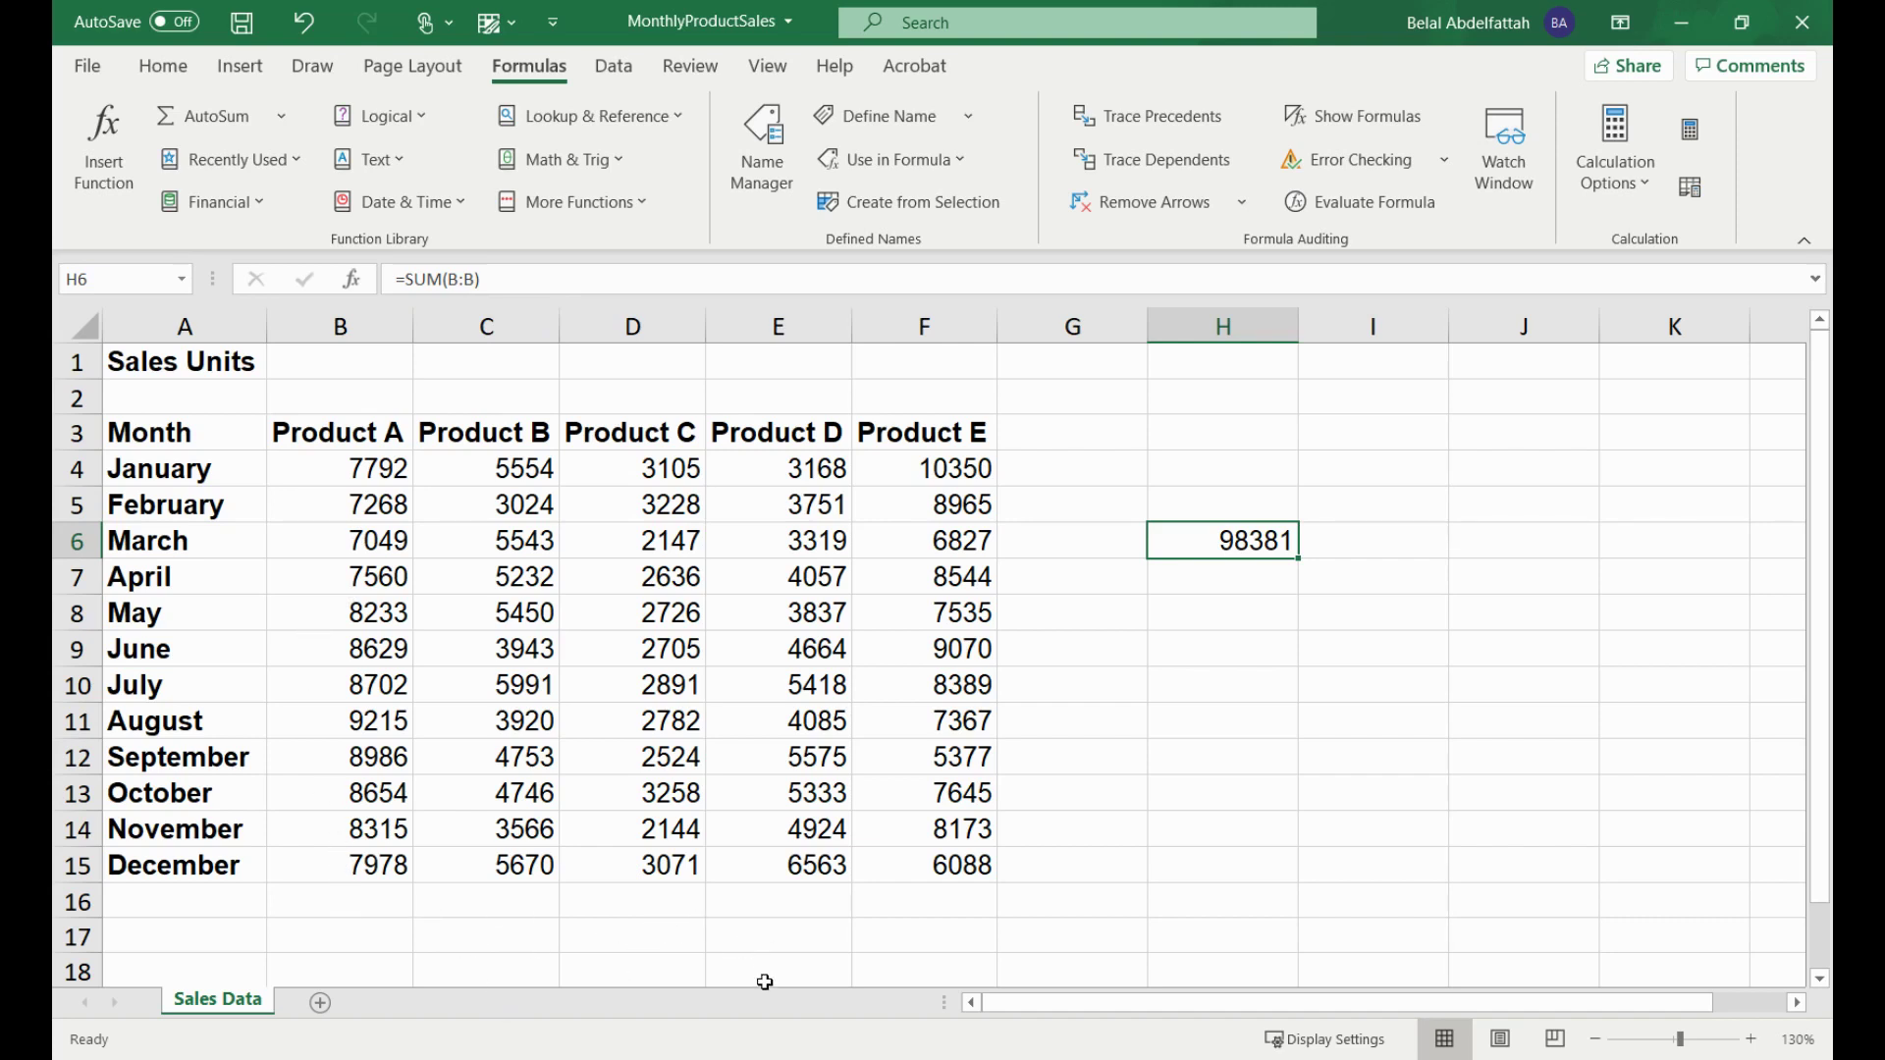
- Add January with 10000 for Product A in row 16 and check that H6 shows 108381
left_click(212, 899)
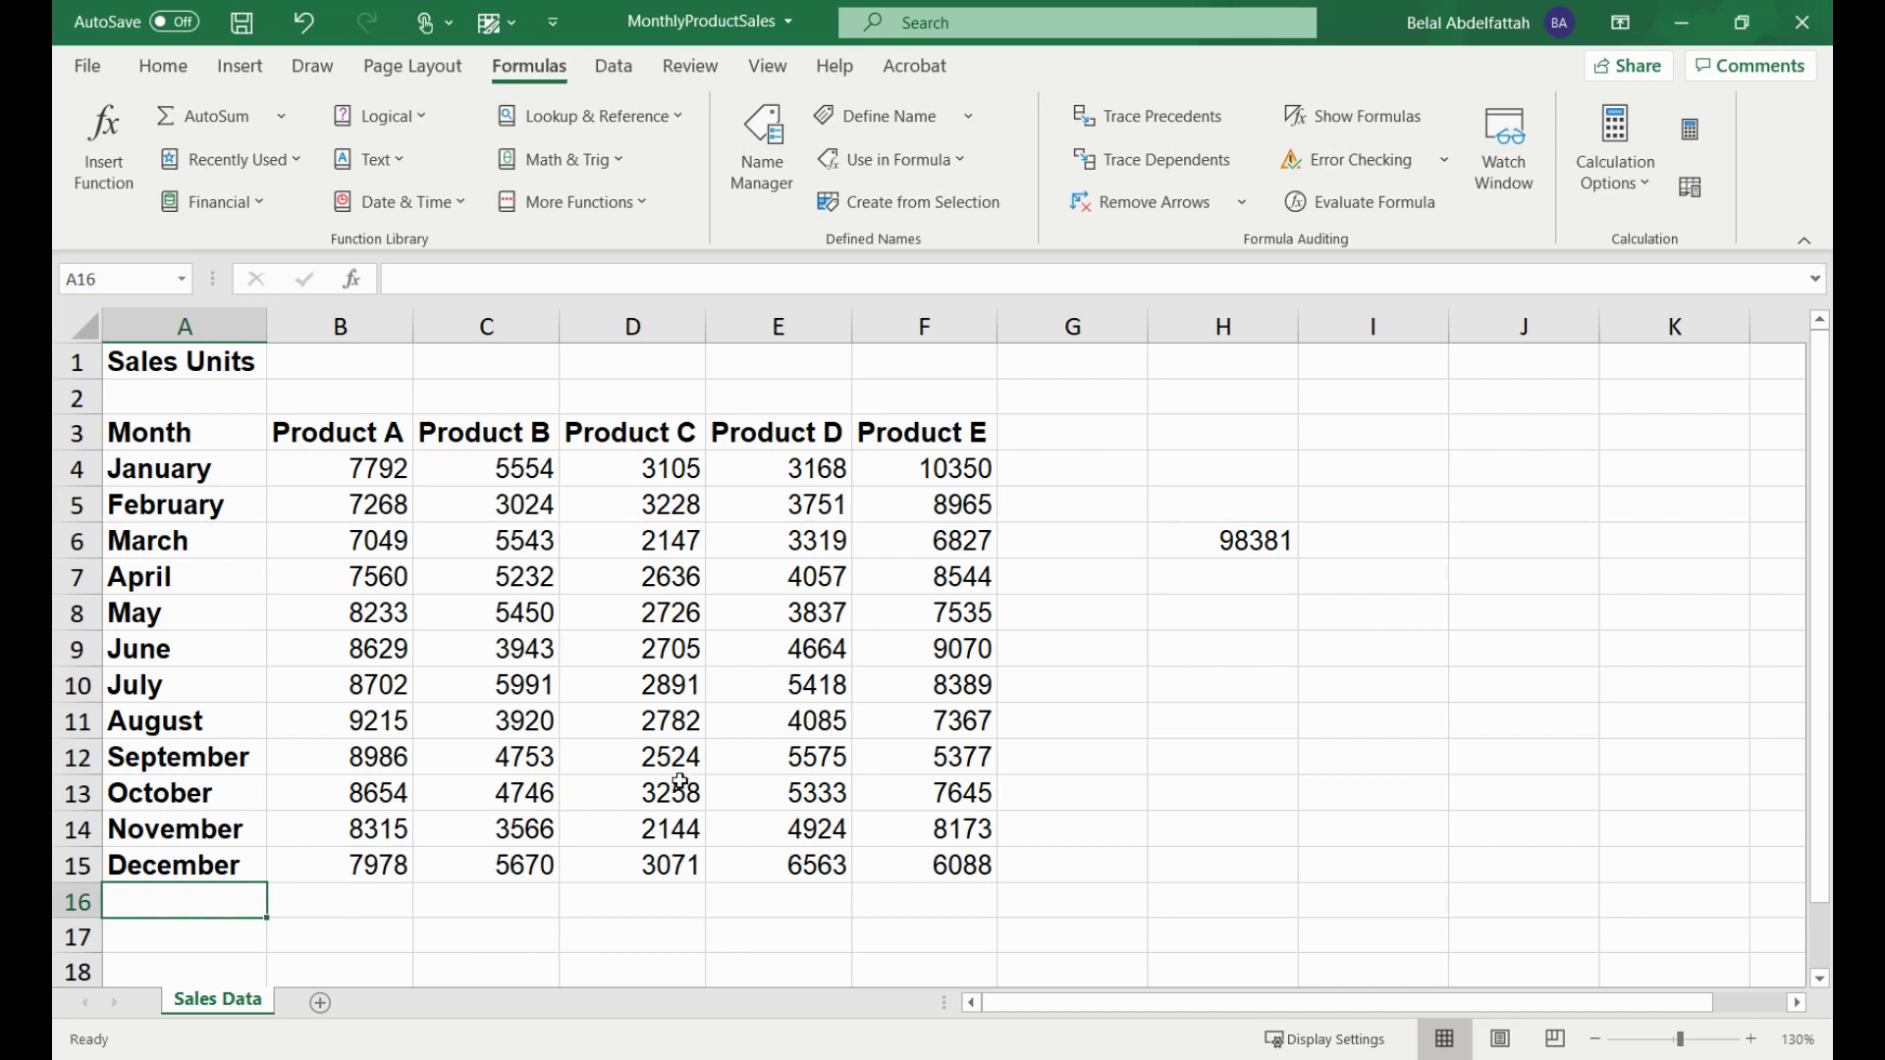
type("Jan")
key("Tab")
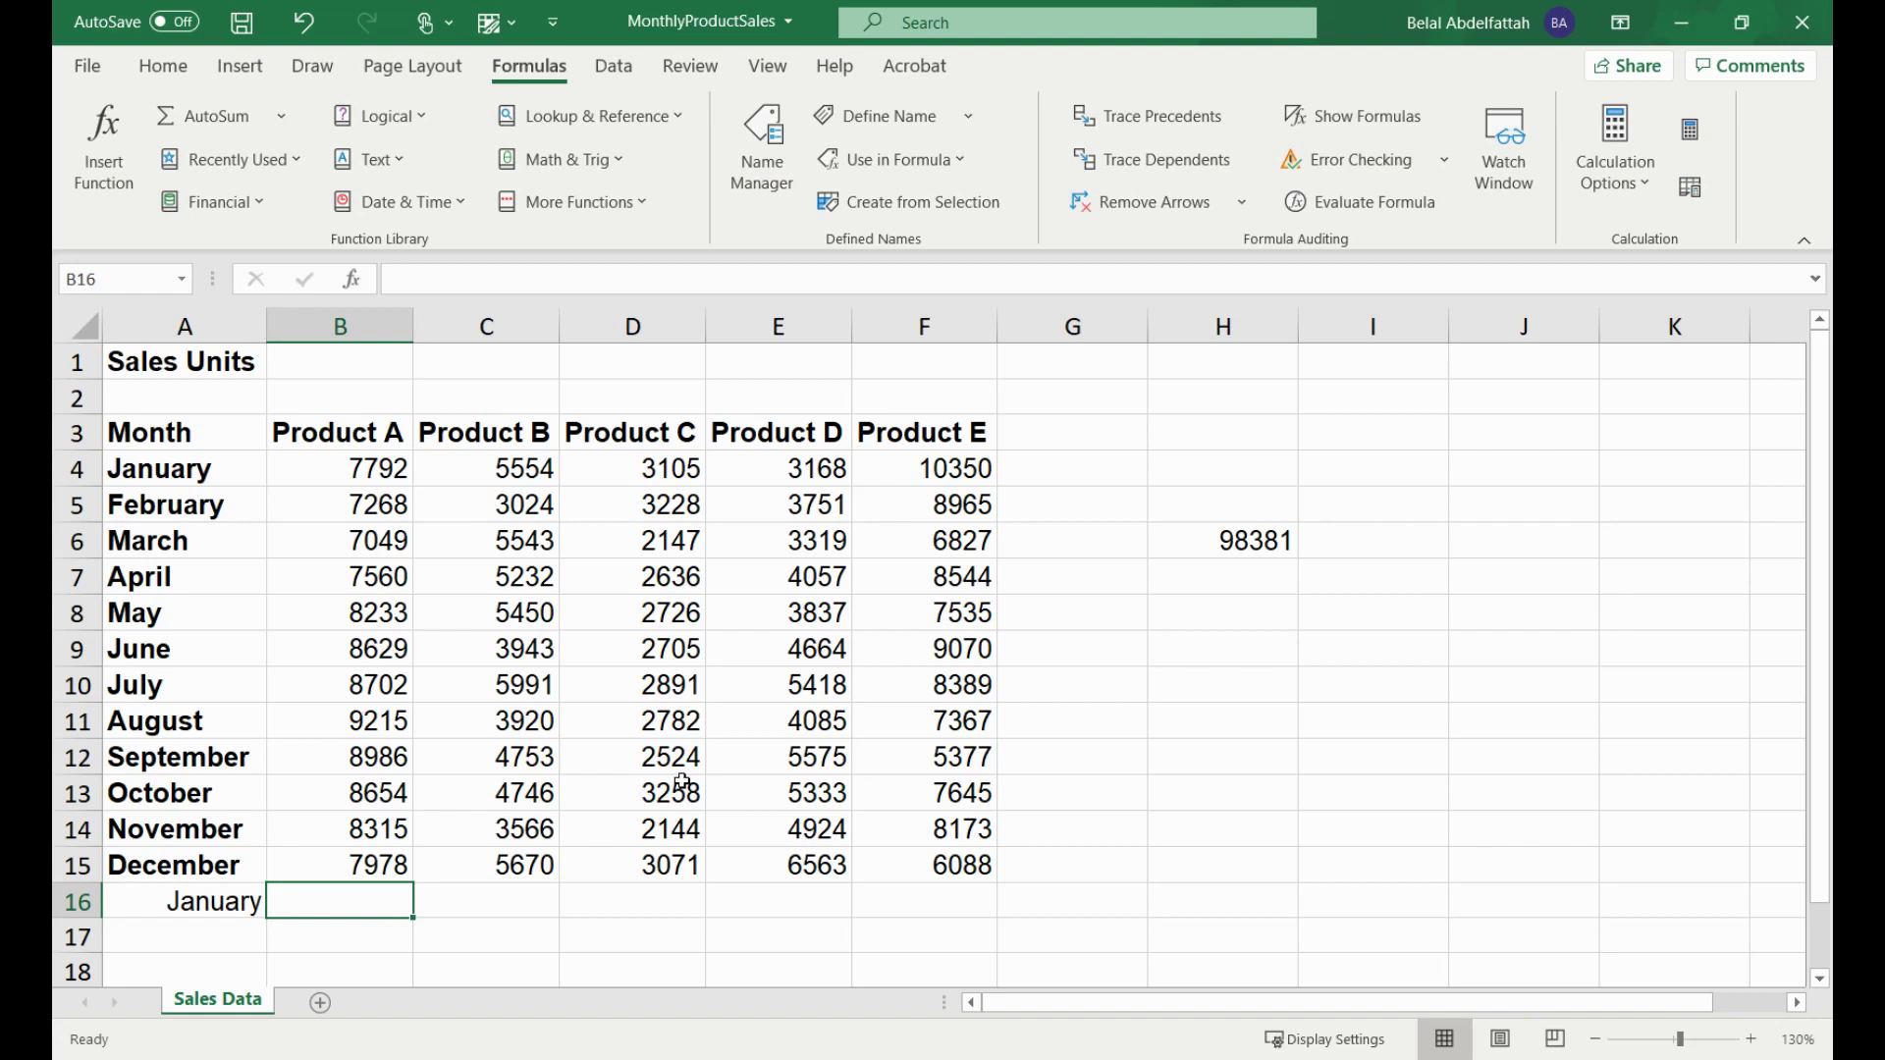
type("10000")
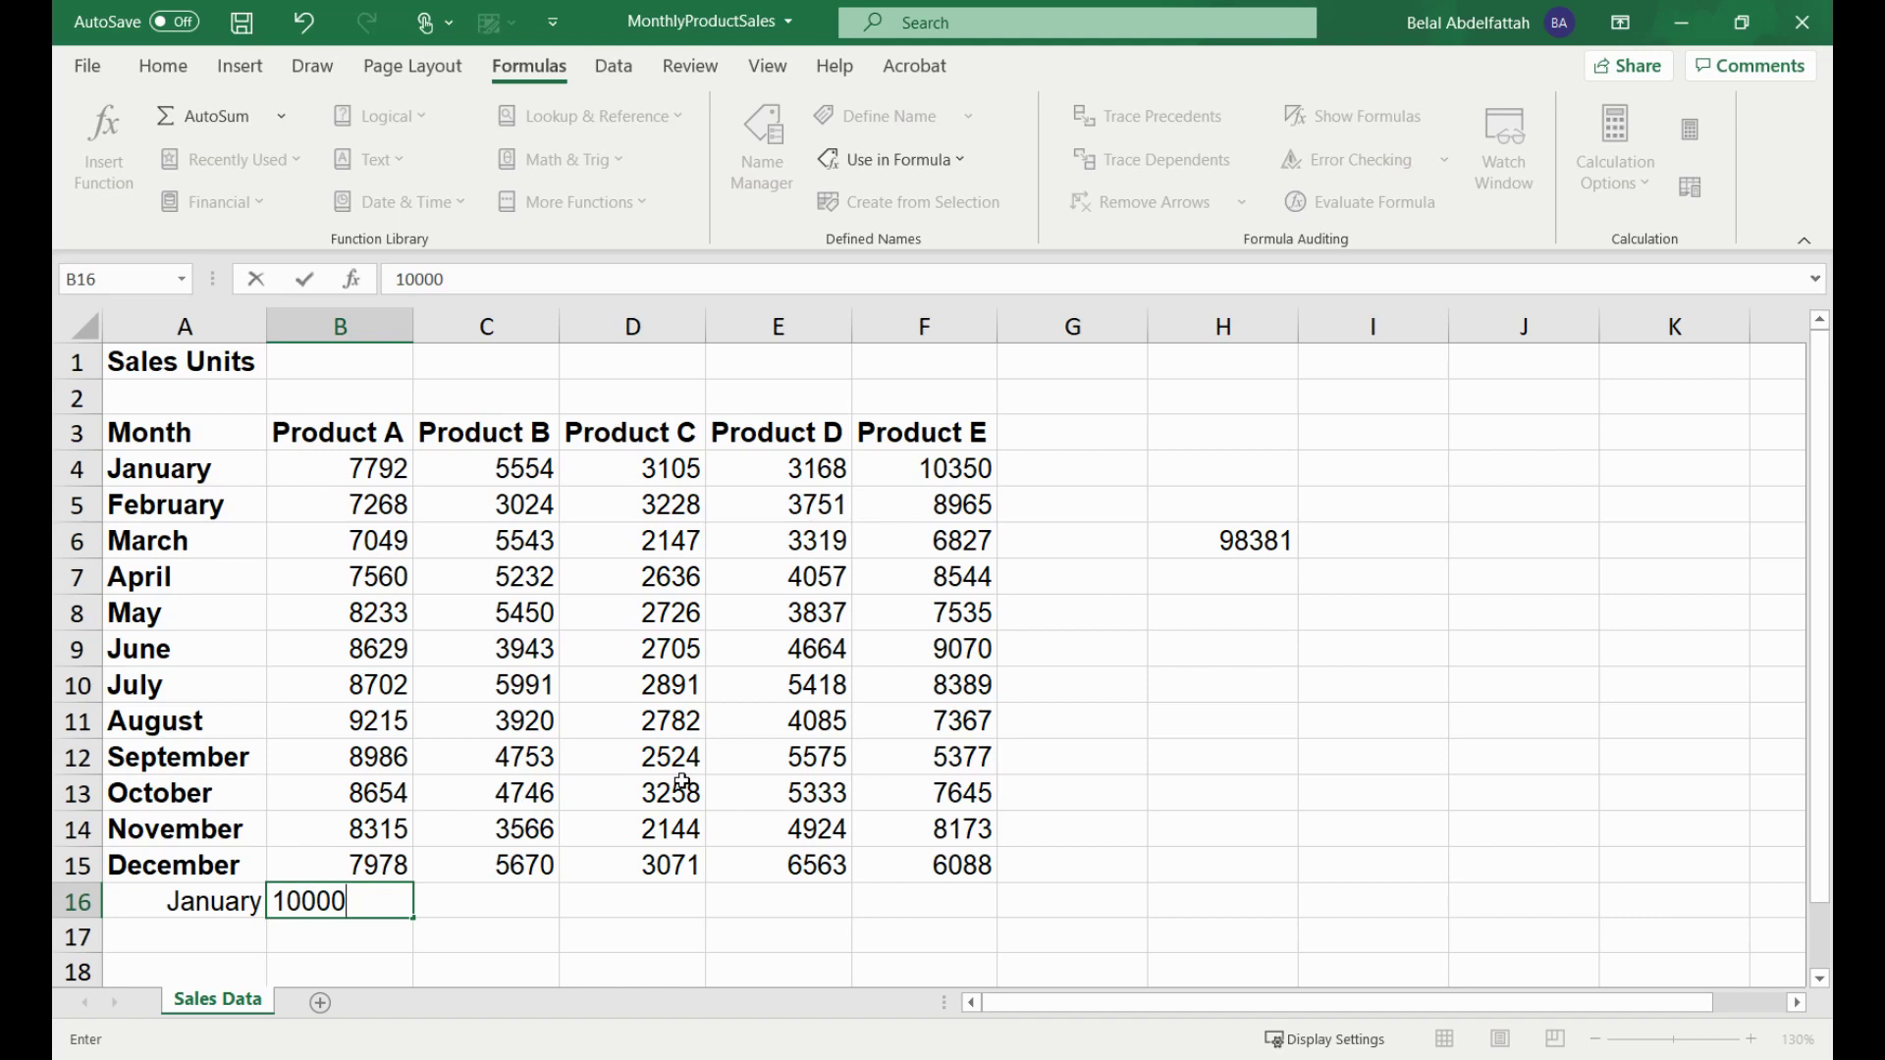
key("Return")
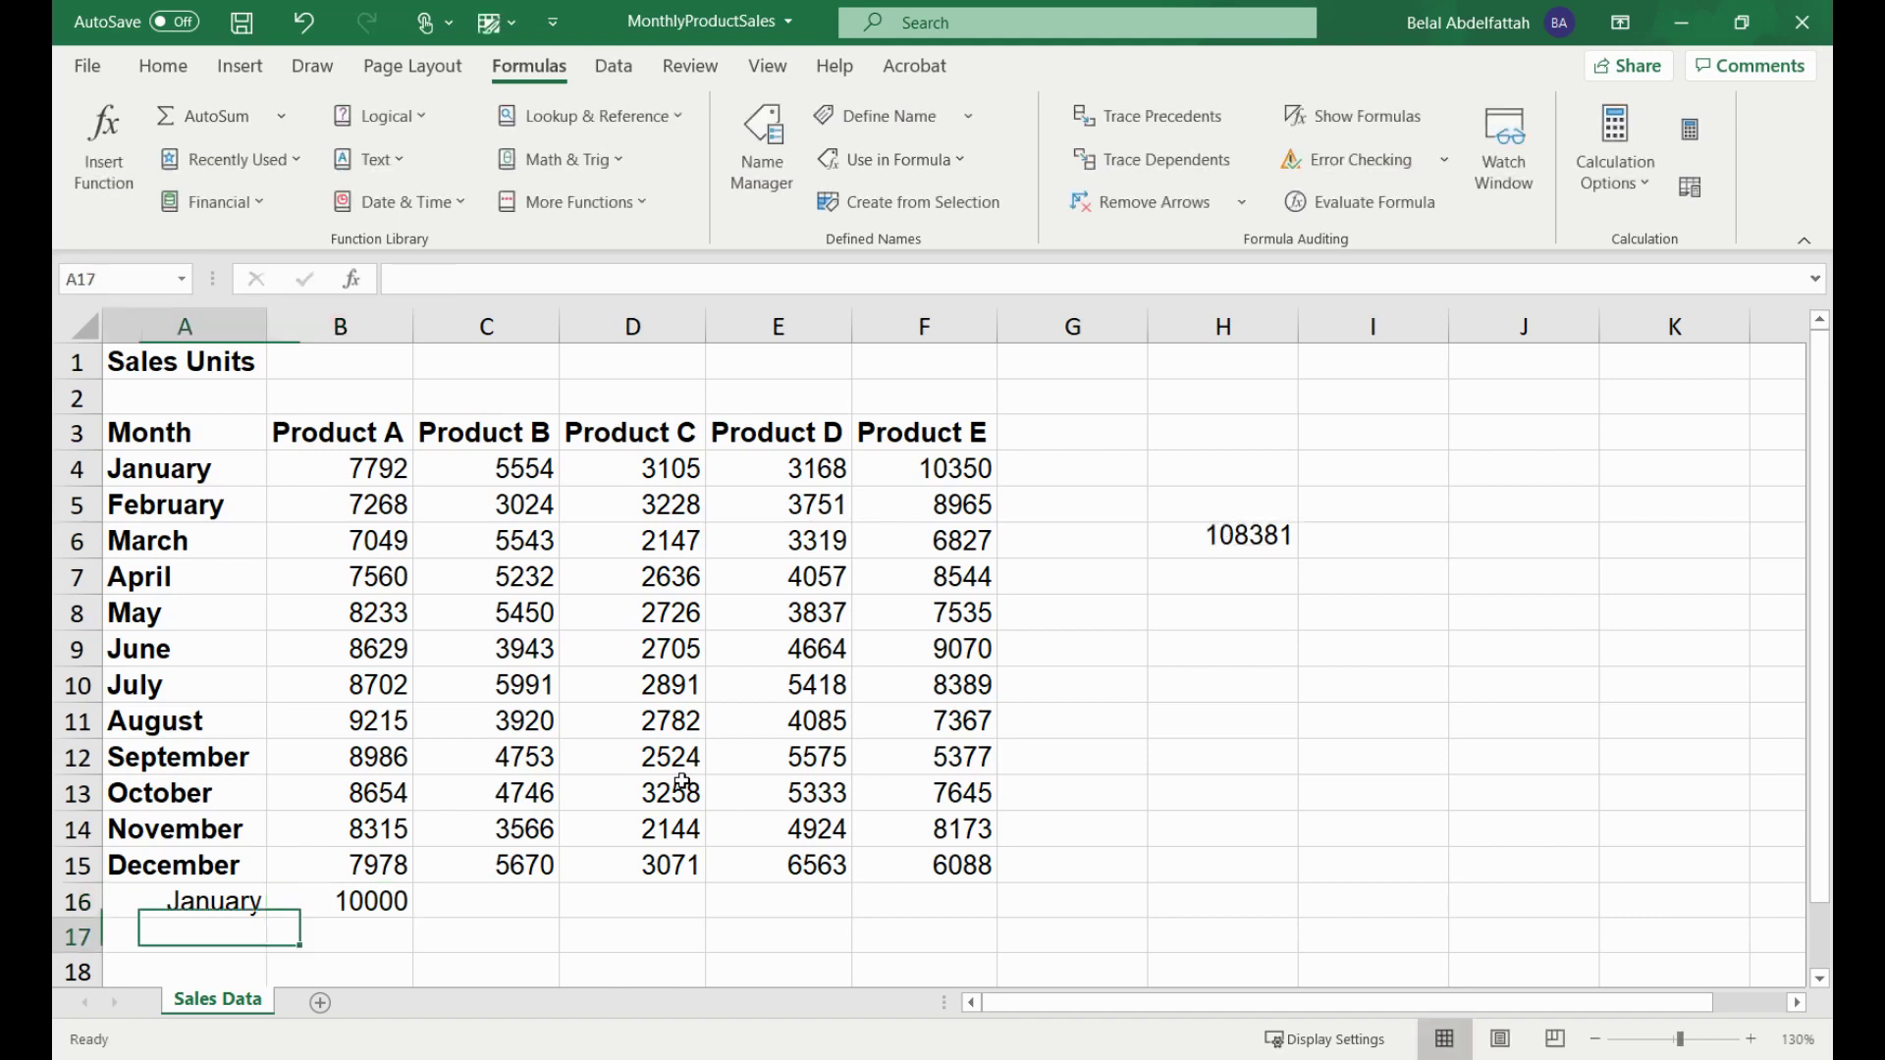
left_click(1247, 538)
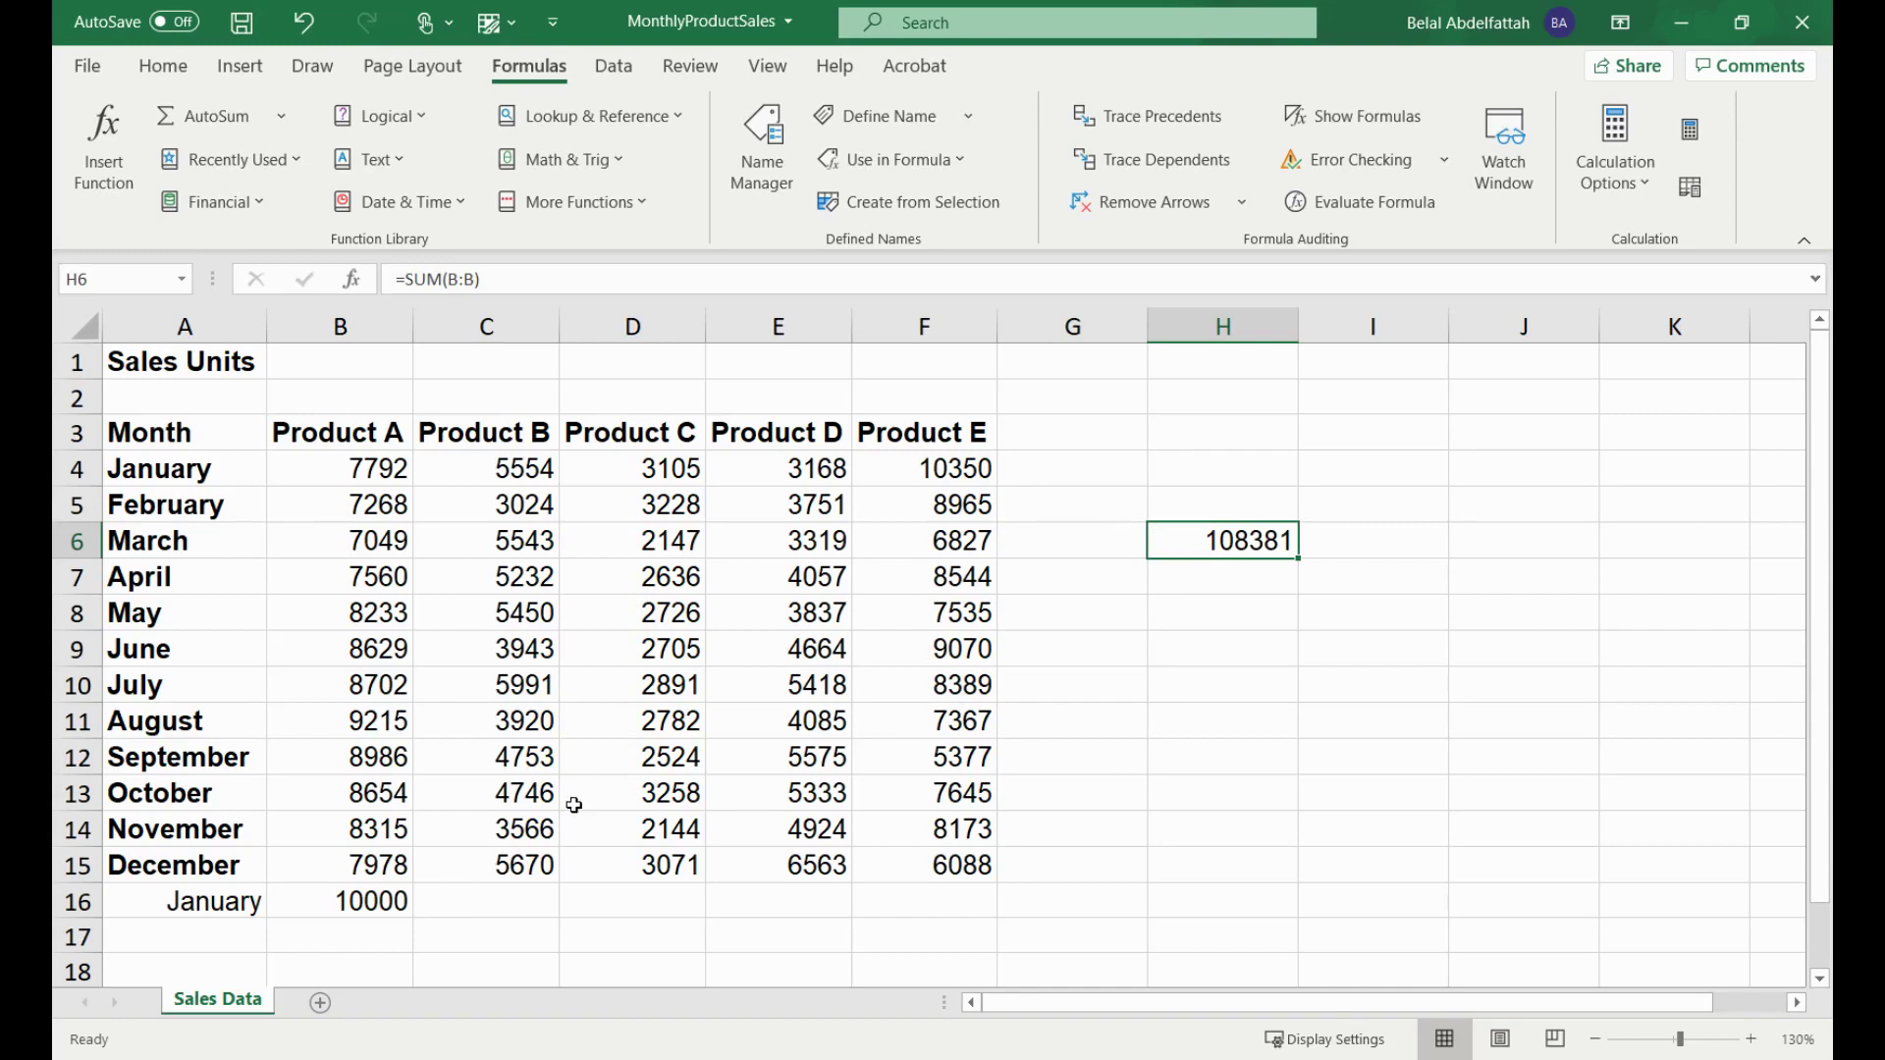
left_click(1200, 579)
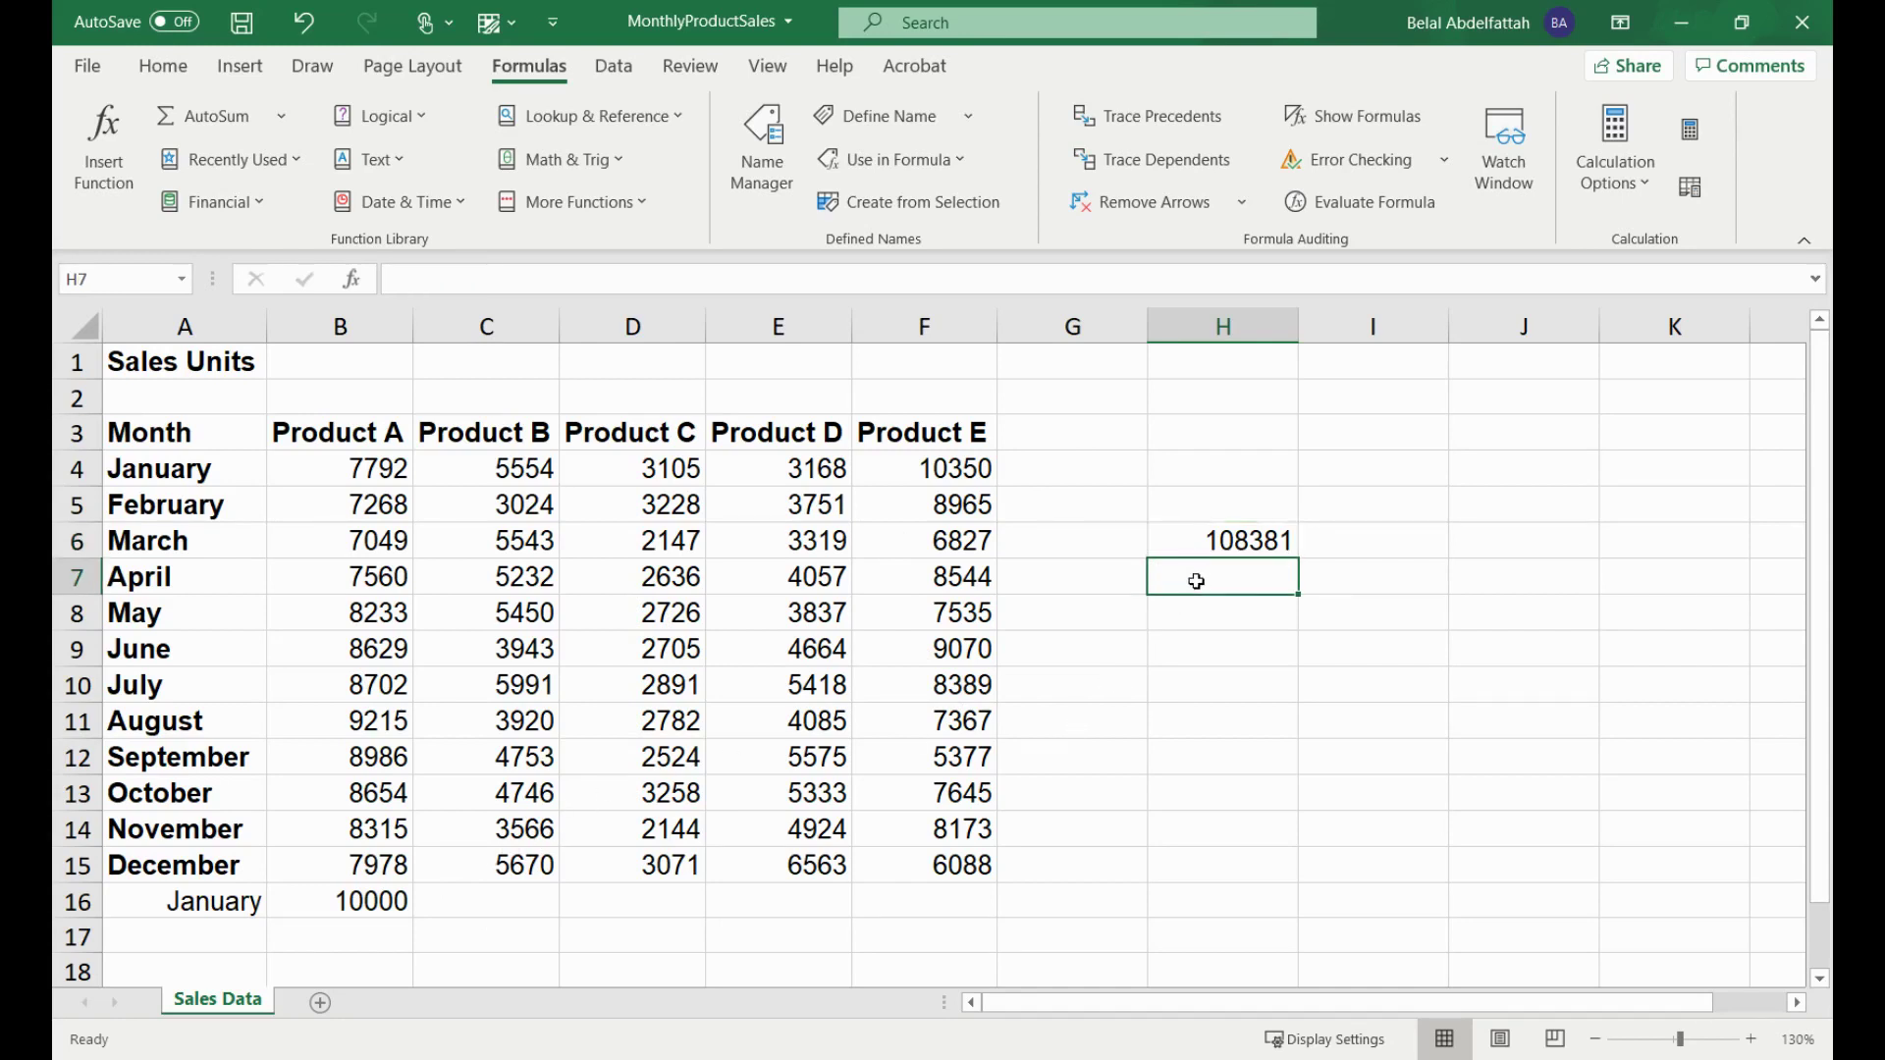
type("=sum")
key("Tab")
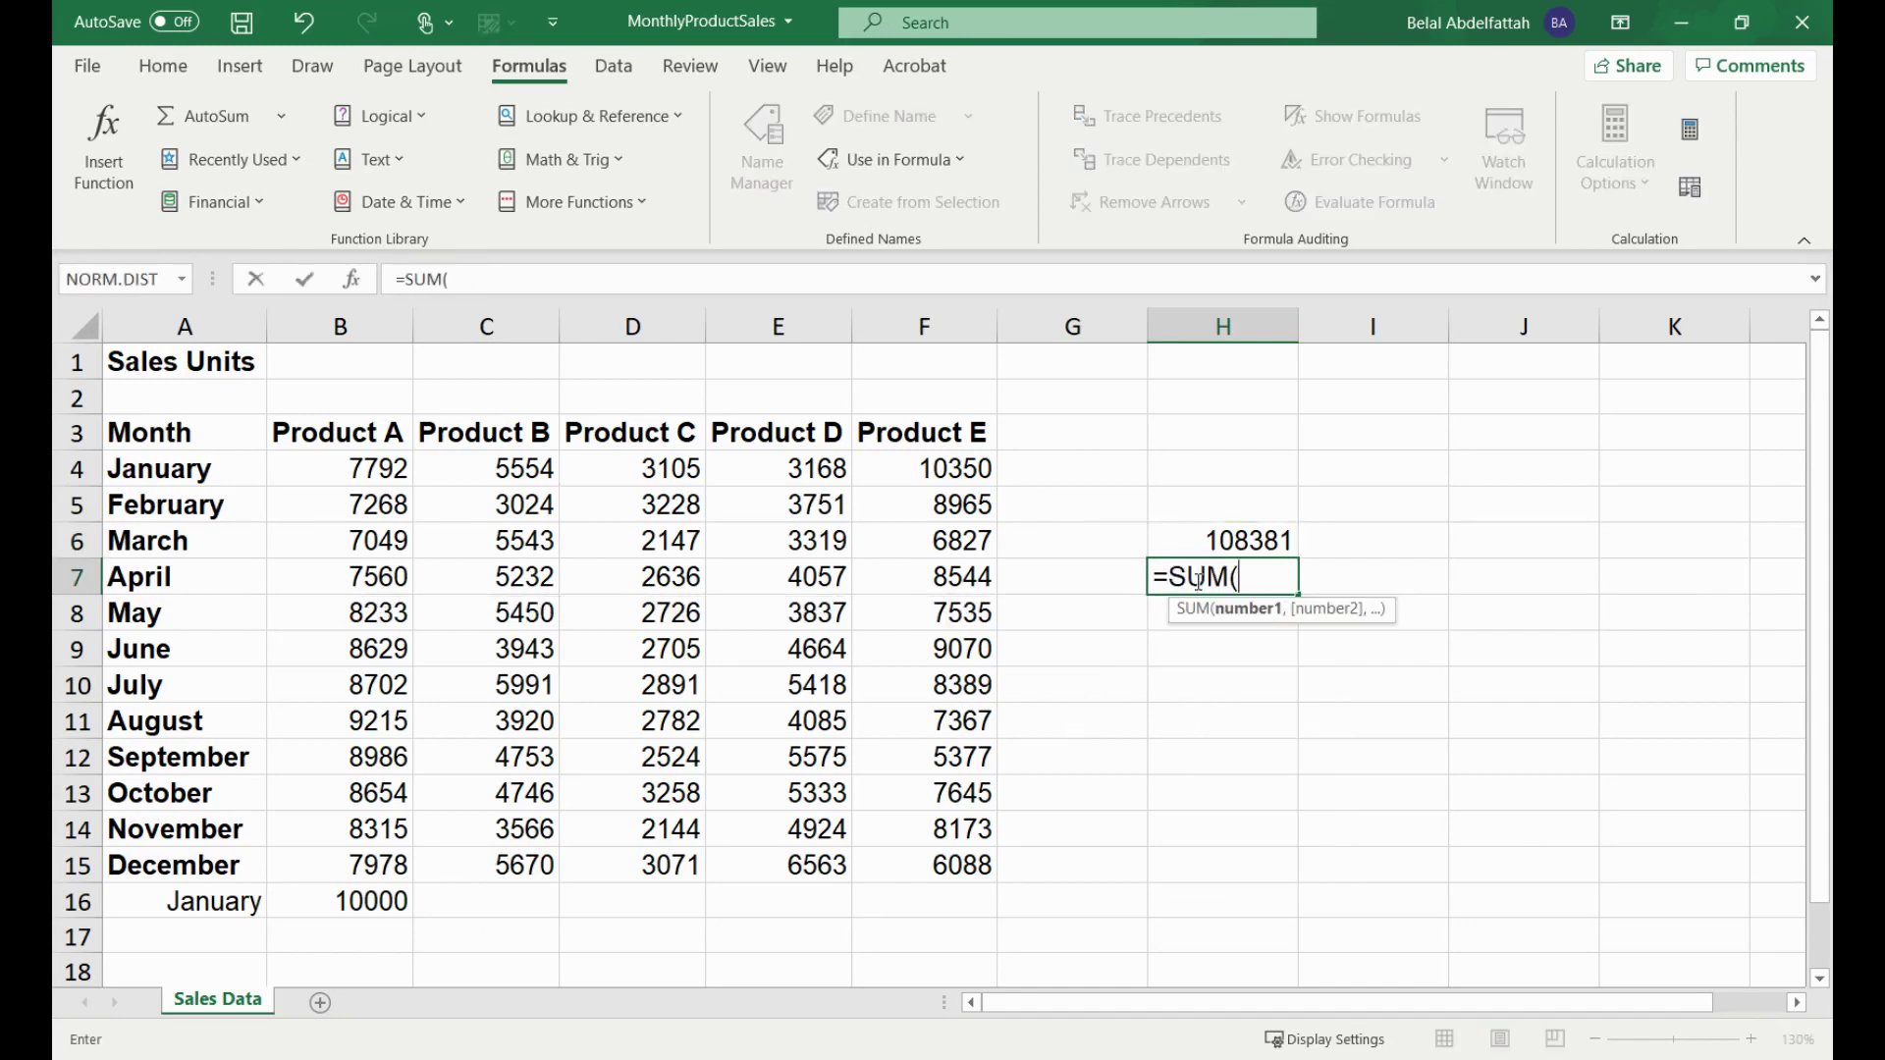
left_click_drag(349, 864, 311, 455)
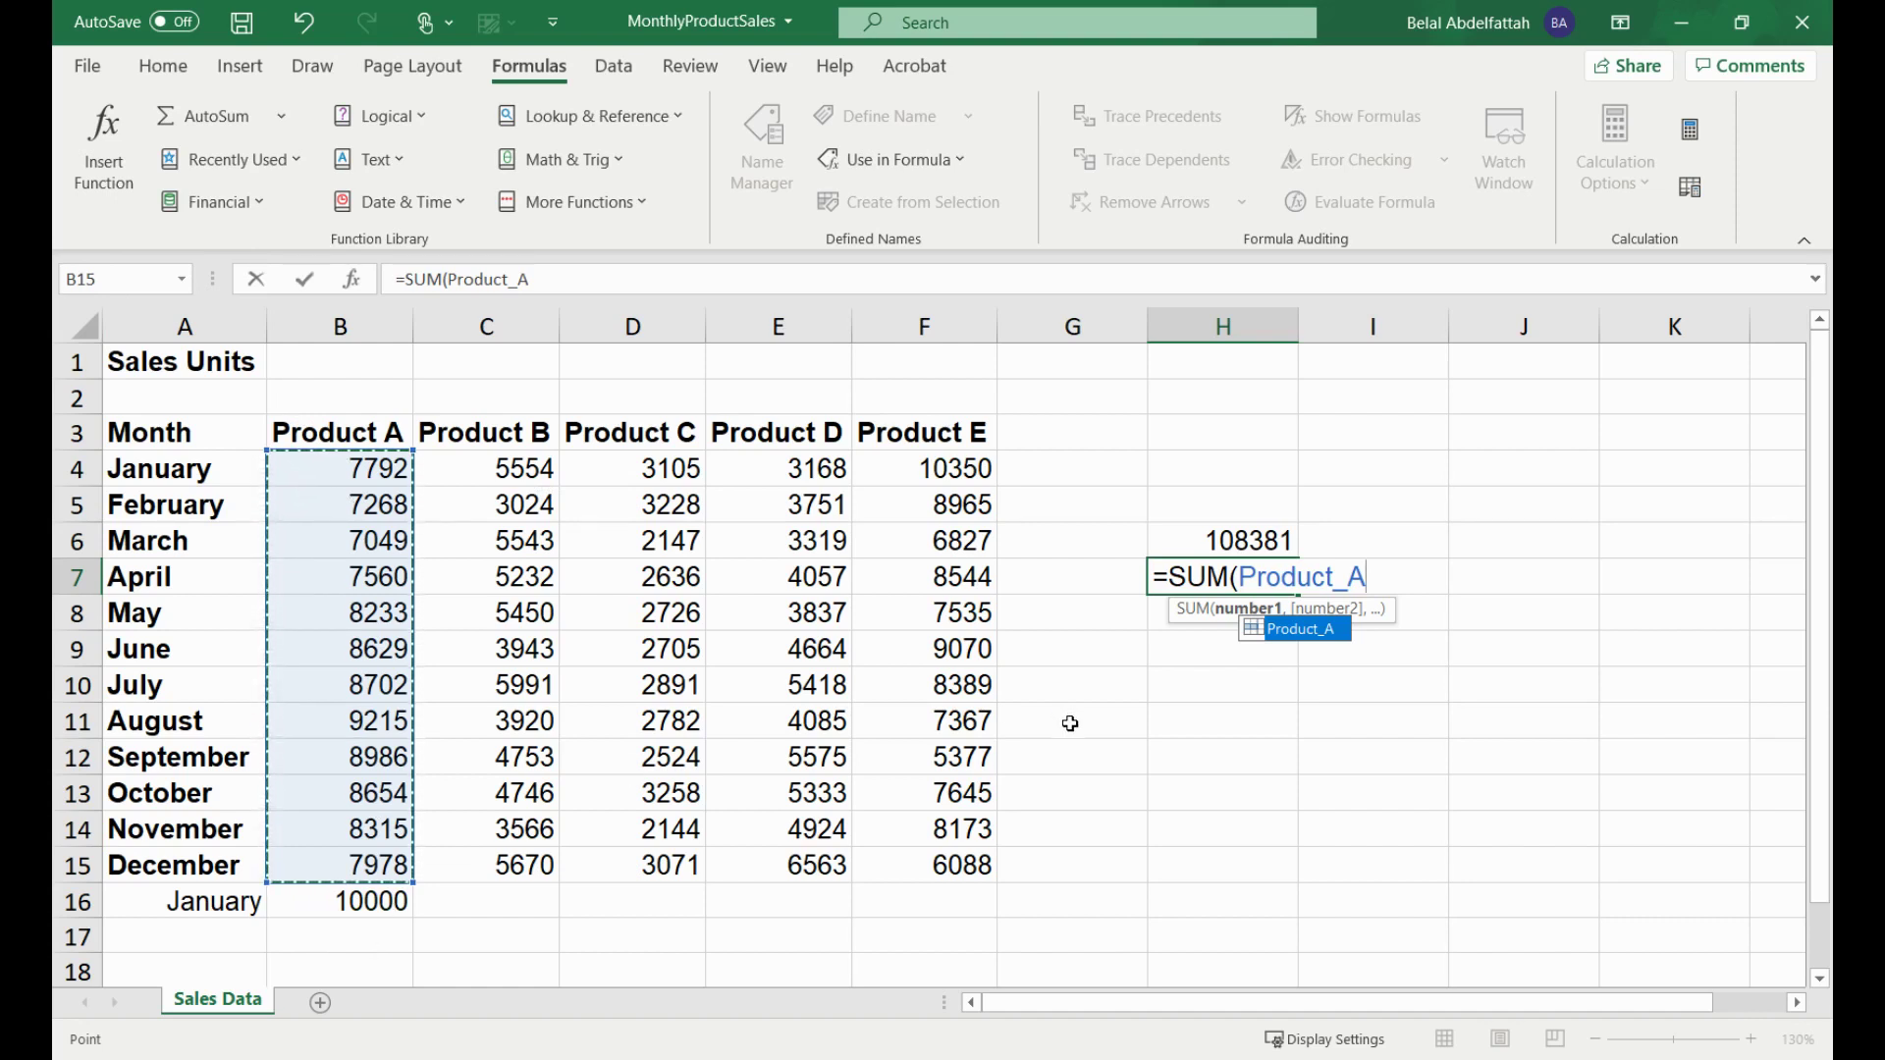
left_click(1243, 671)
key("Escape")
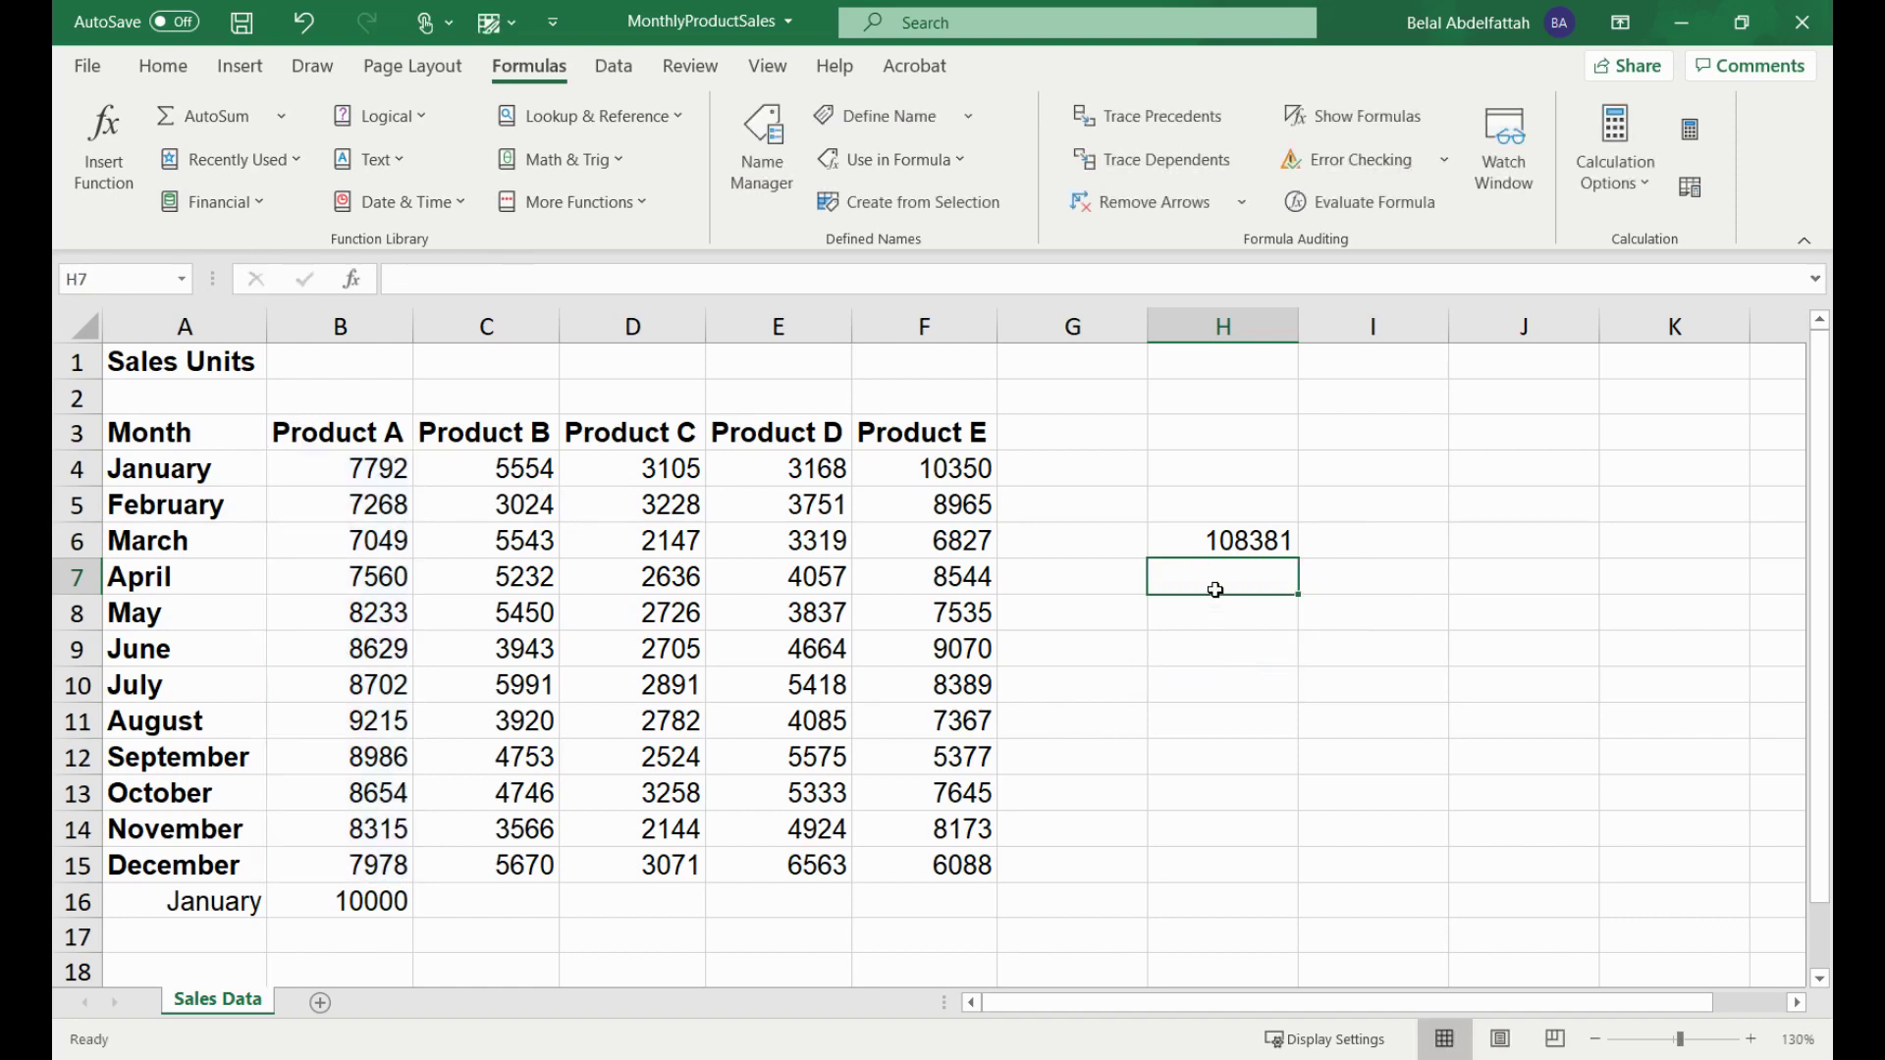
key("Down")
key("Up")
key("Up")
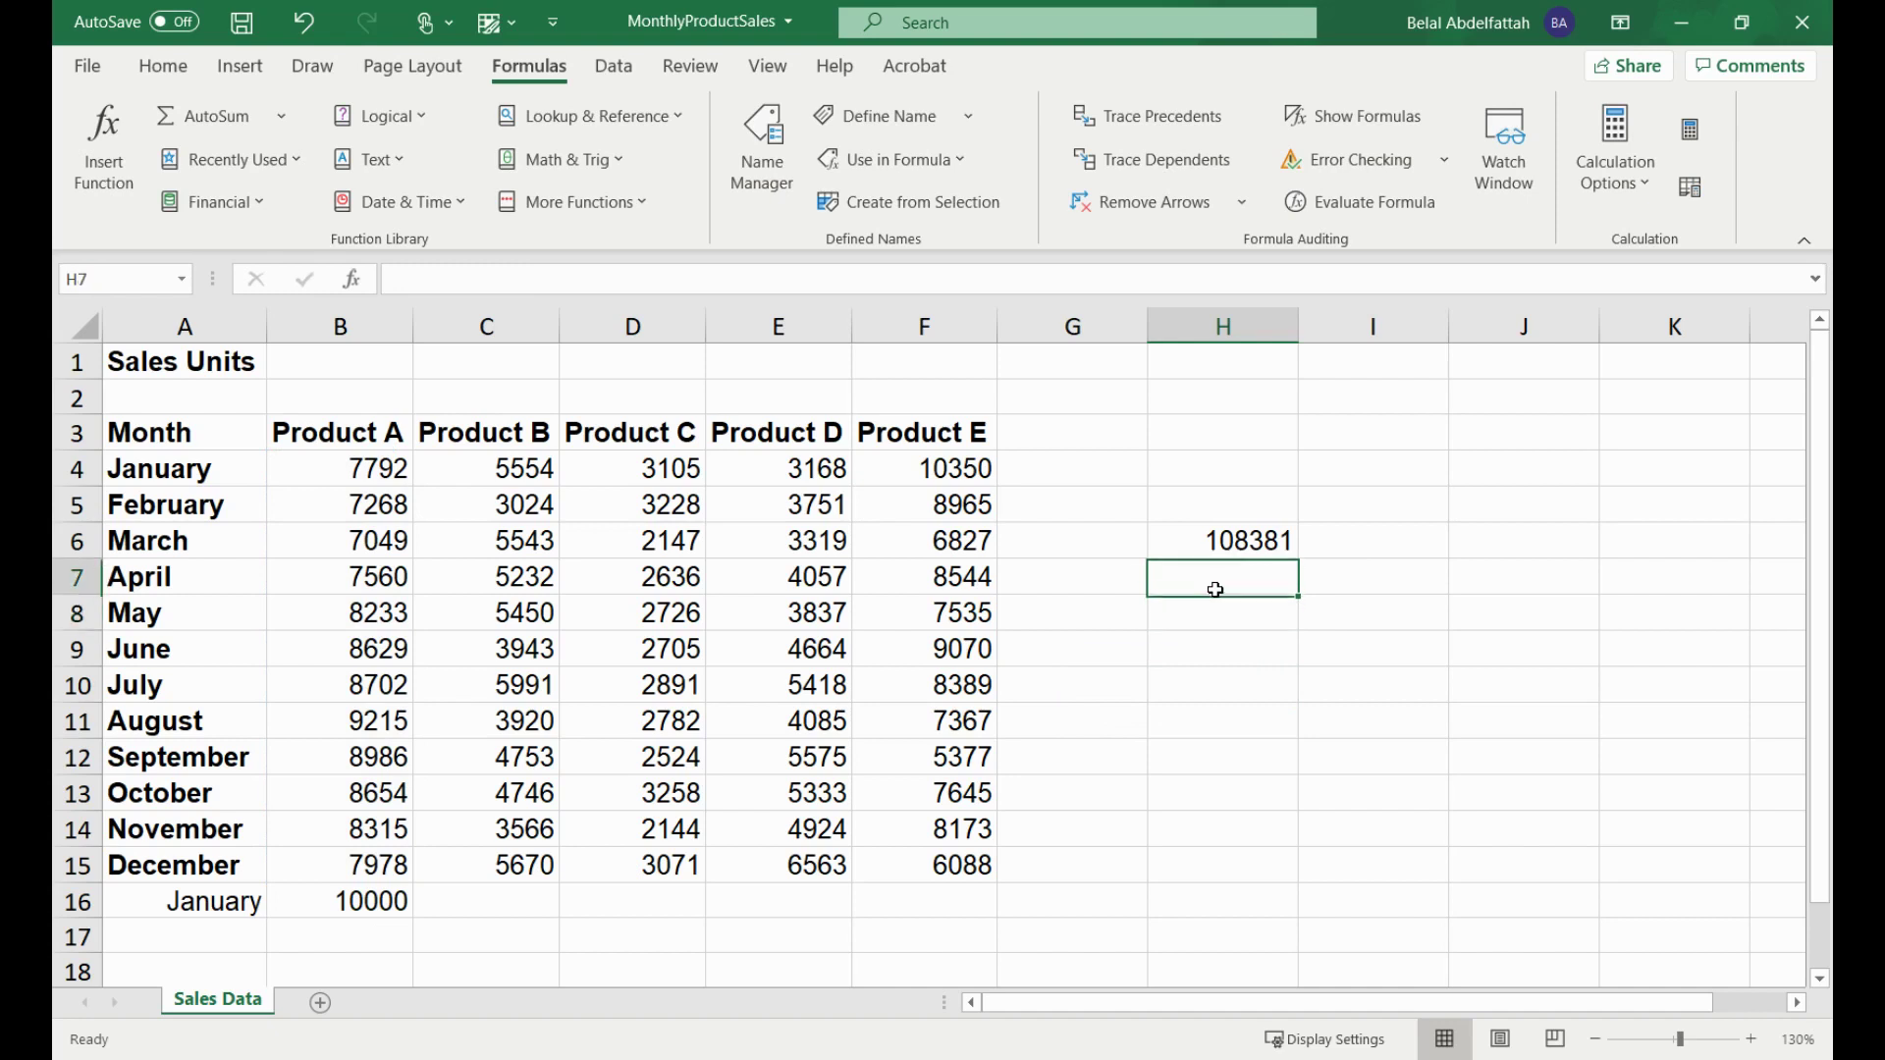
key("Down")
key("Down")
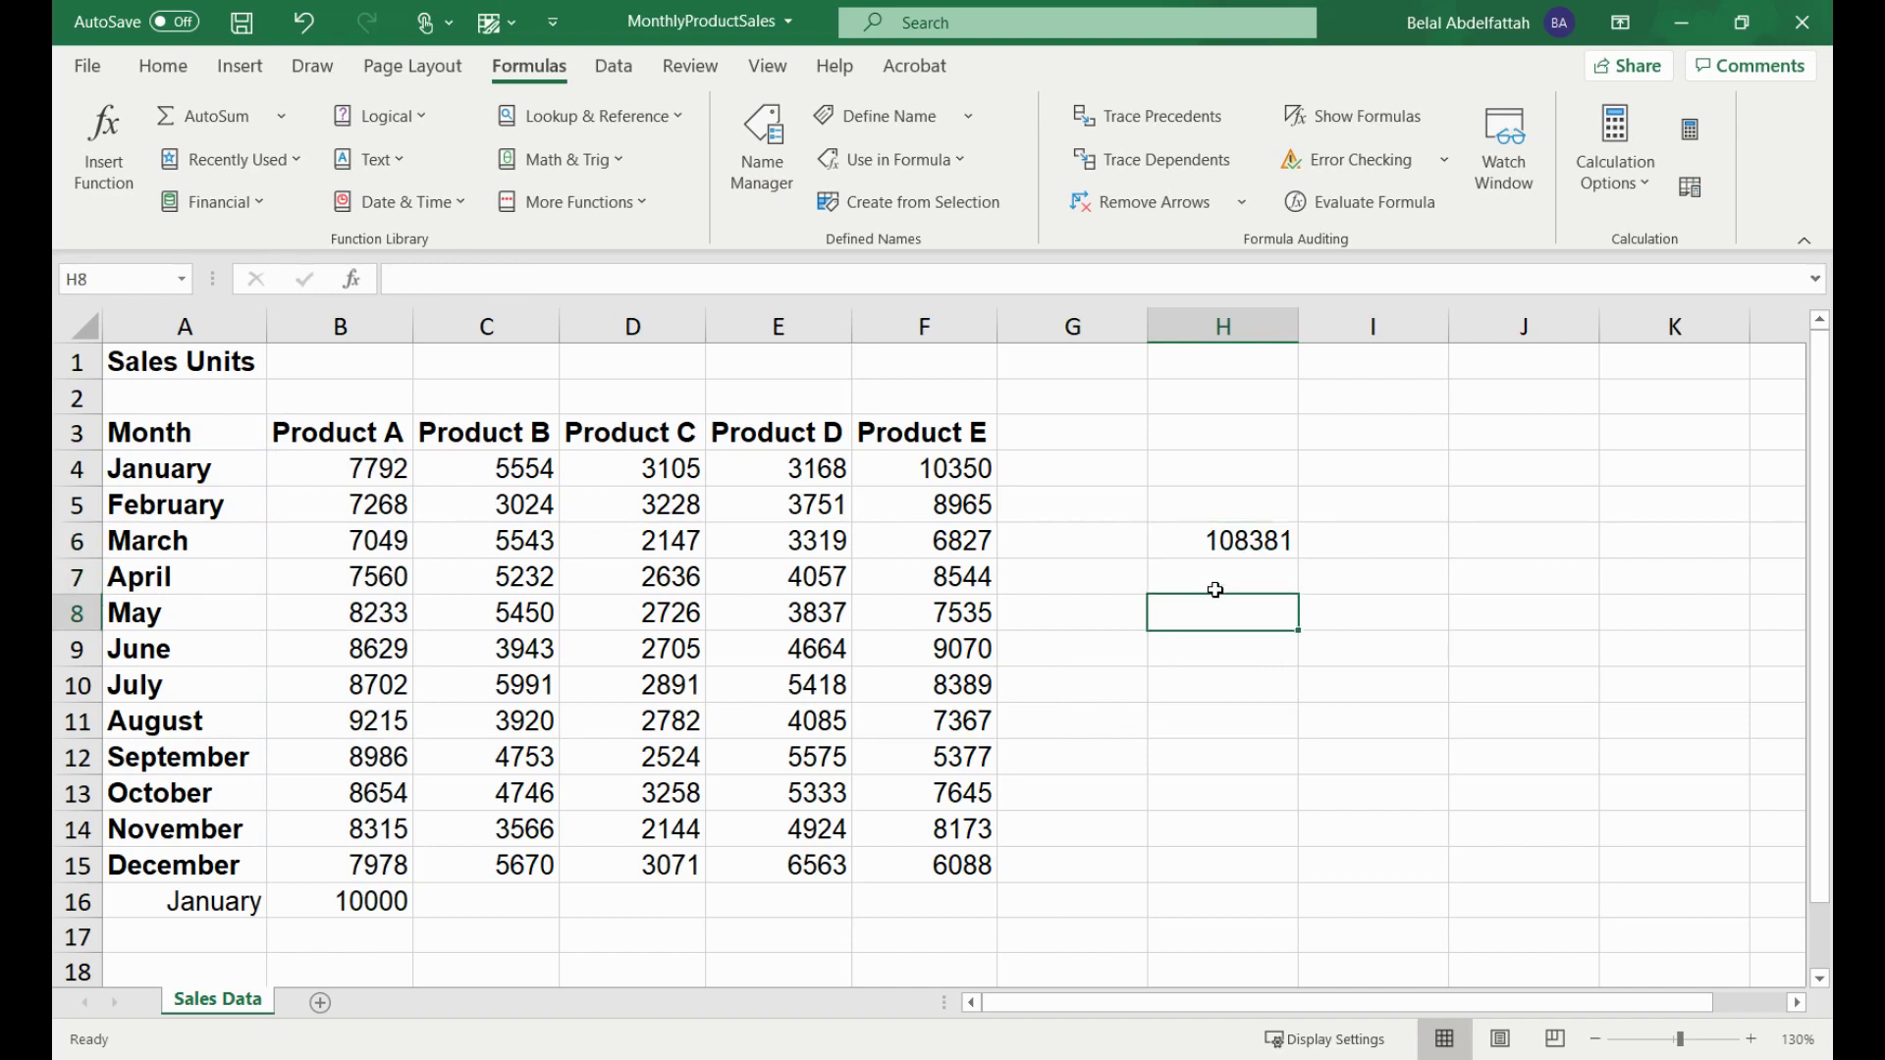
- Clear the January entry in A16:B16, then name column B ProductA3 in the Name Box
left_click_drag(226, 903, 316, 885)
key("Delete")
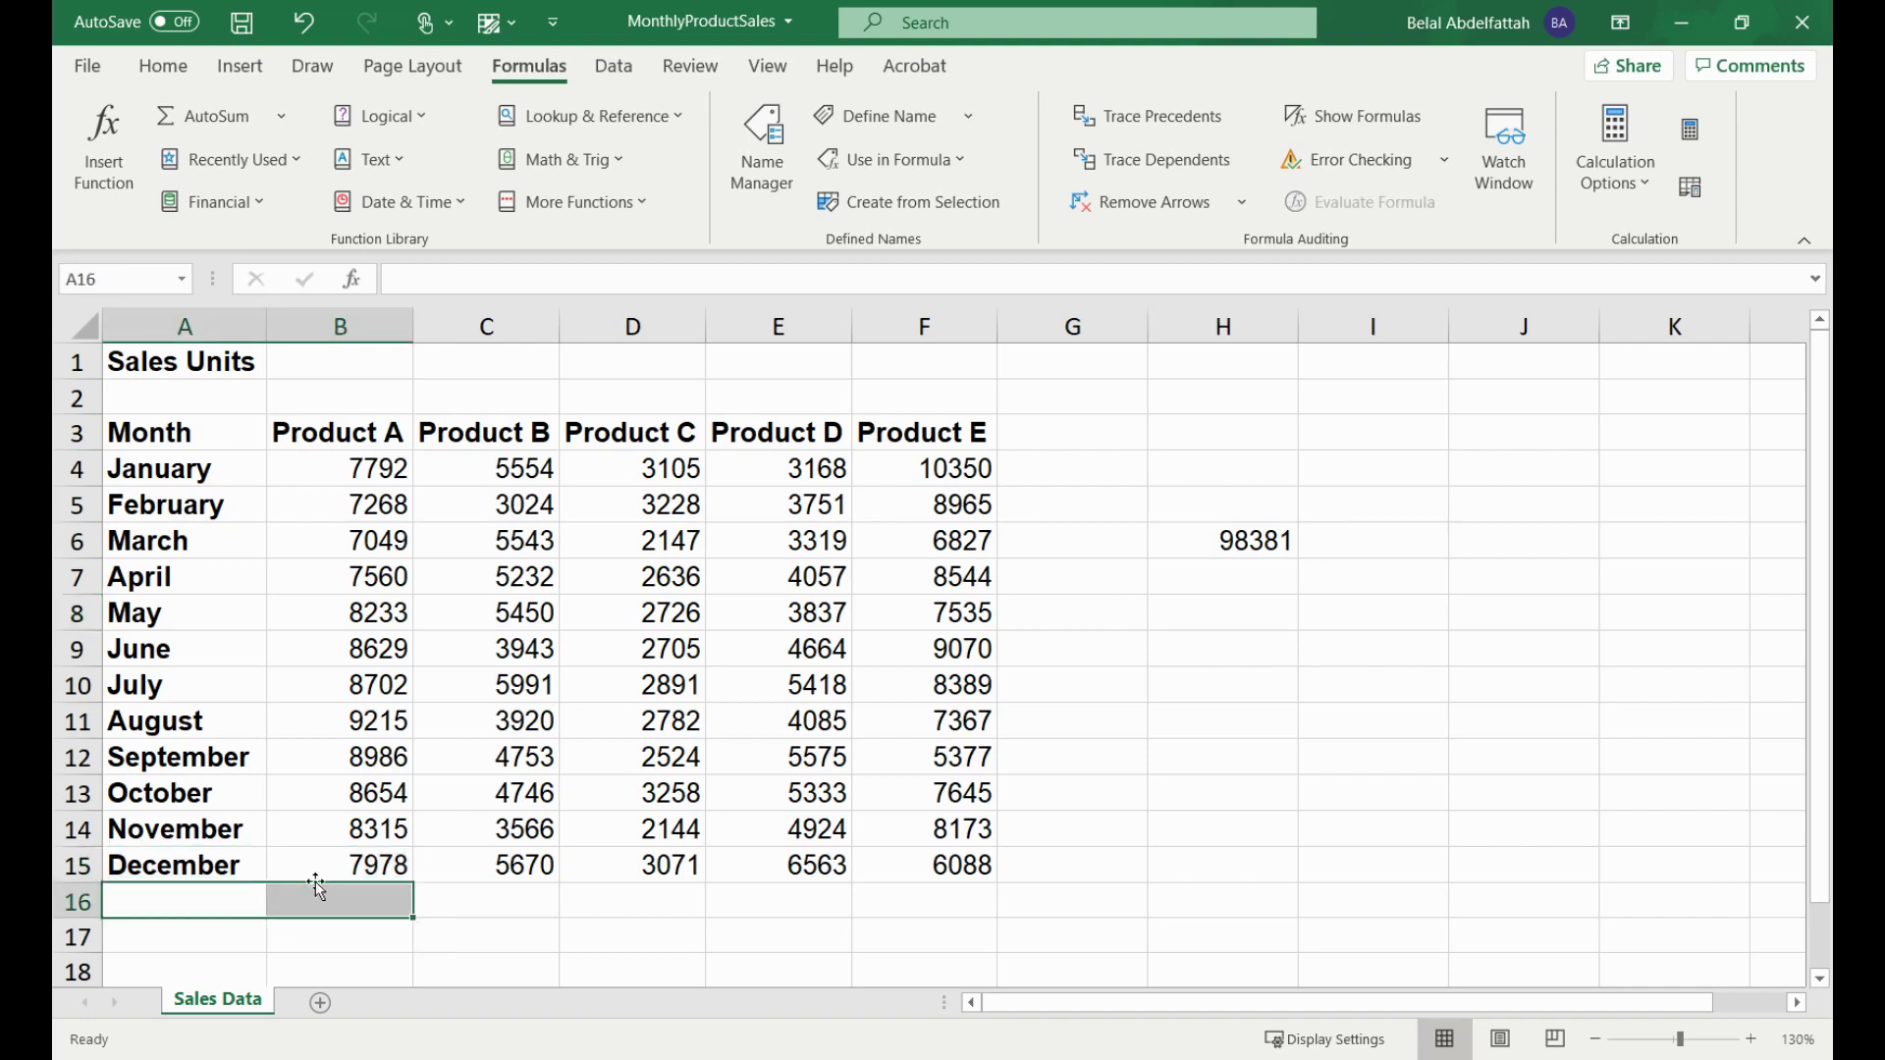
left_click(341, 327)
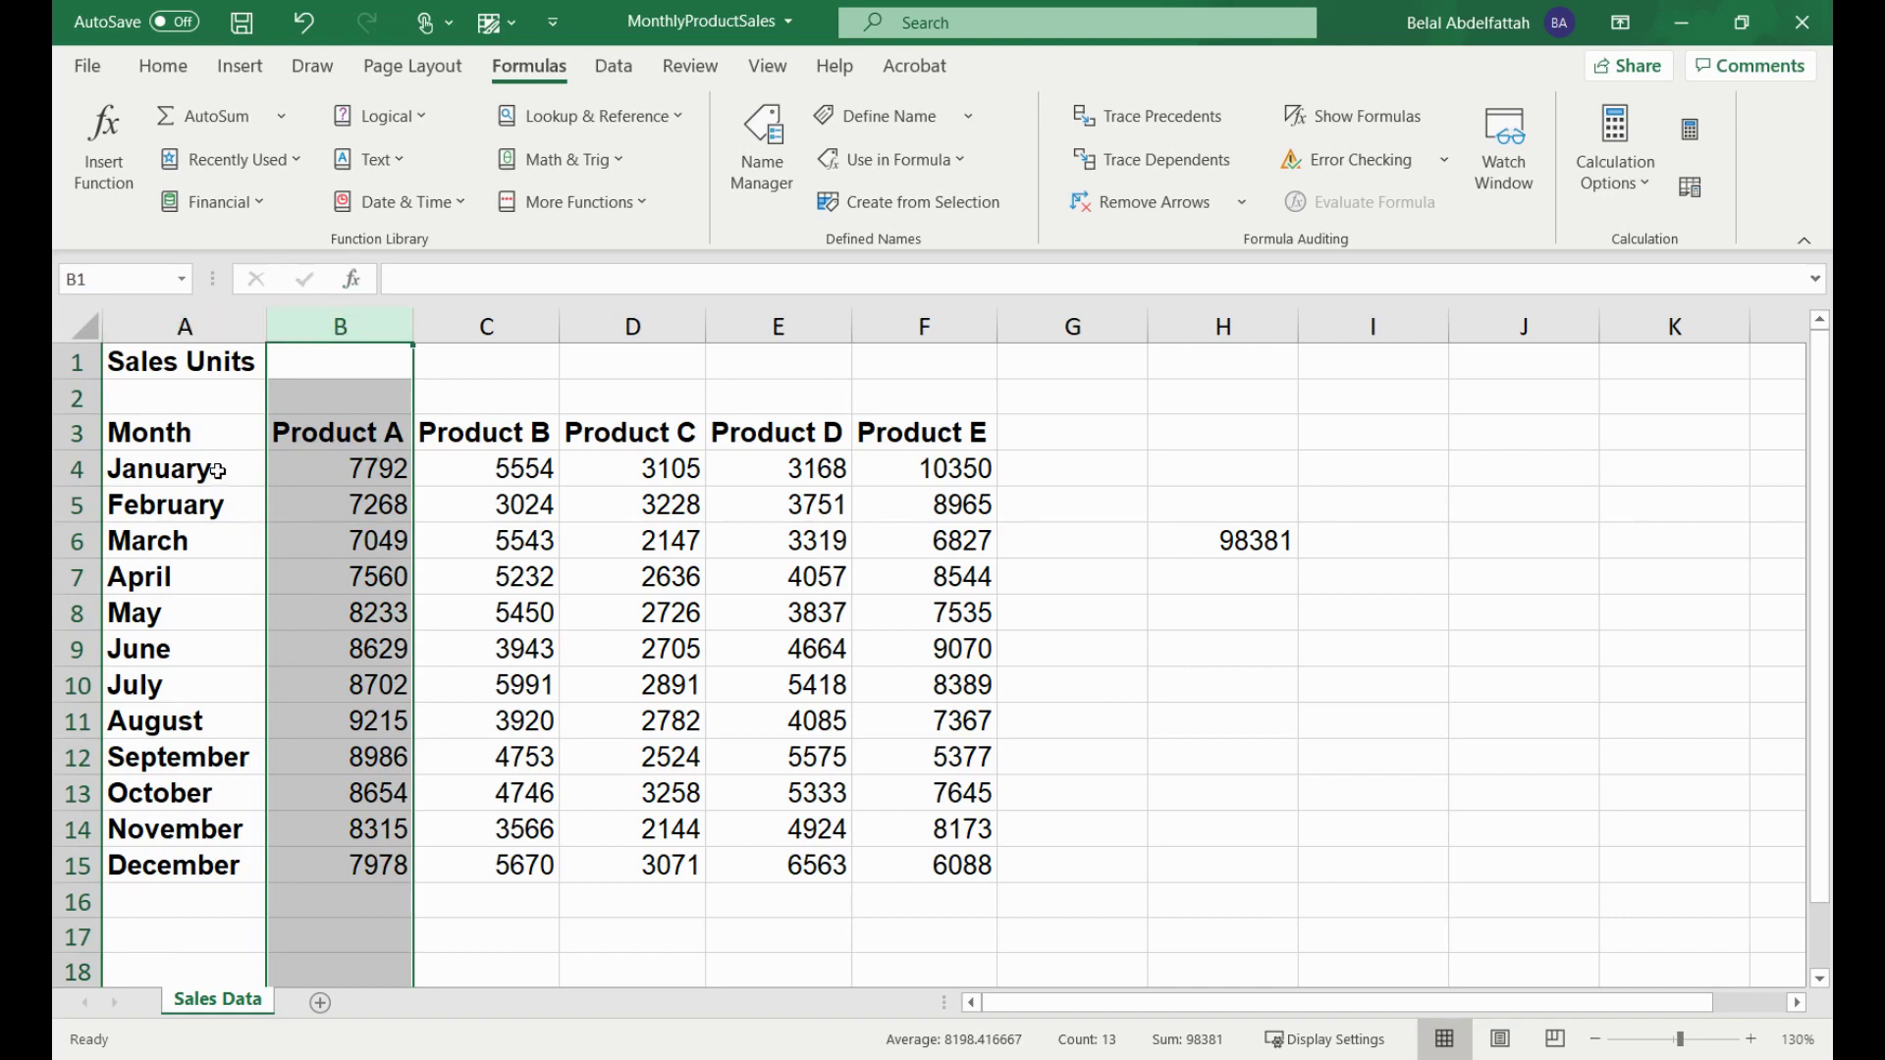
left_click(138, 284)
key("BackSpace")
type("ProductA3")
key("Return")
- Try a ProductA3 SUM in H8, which returns #NAME?, then clear it
left_click(1266, 578)
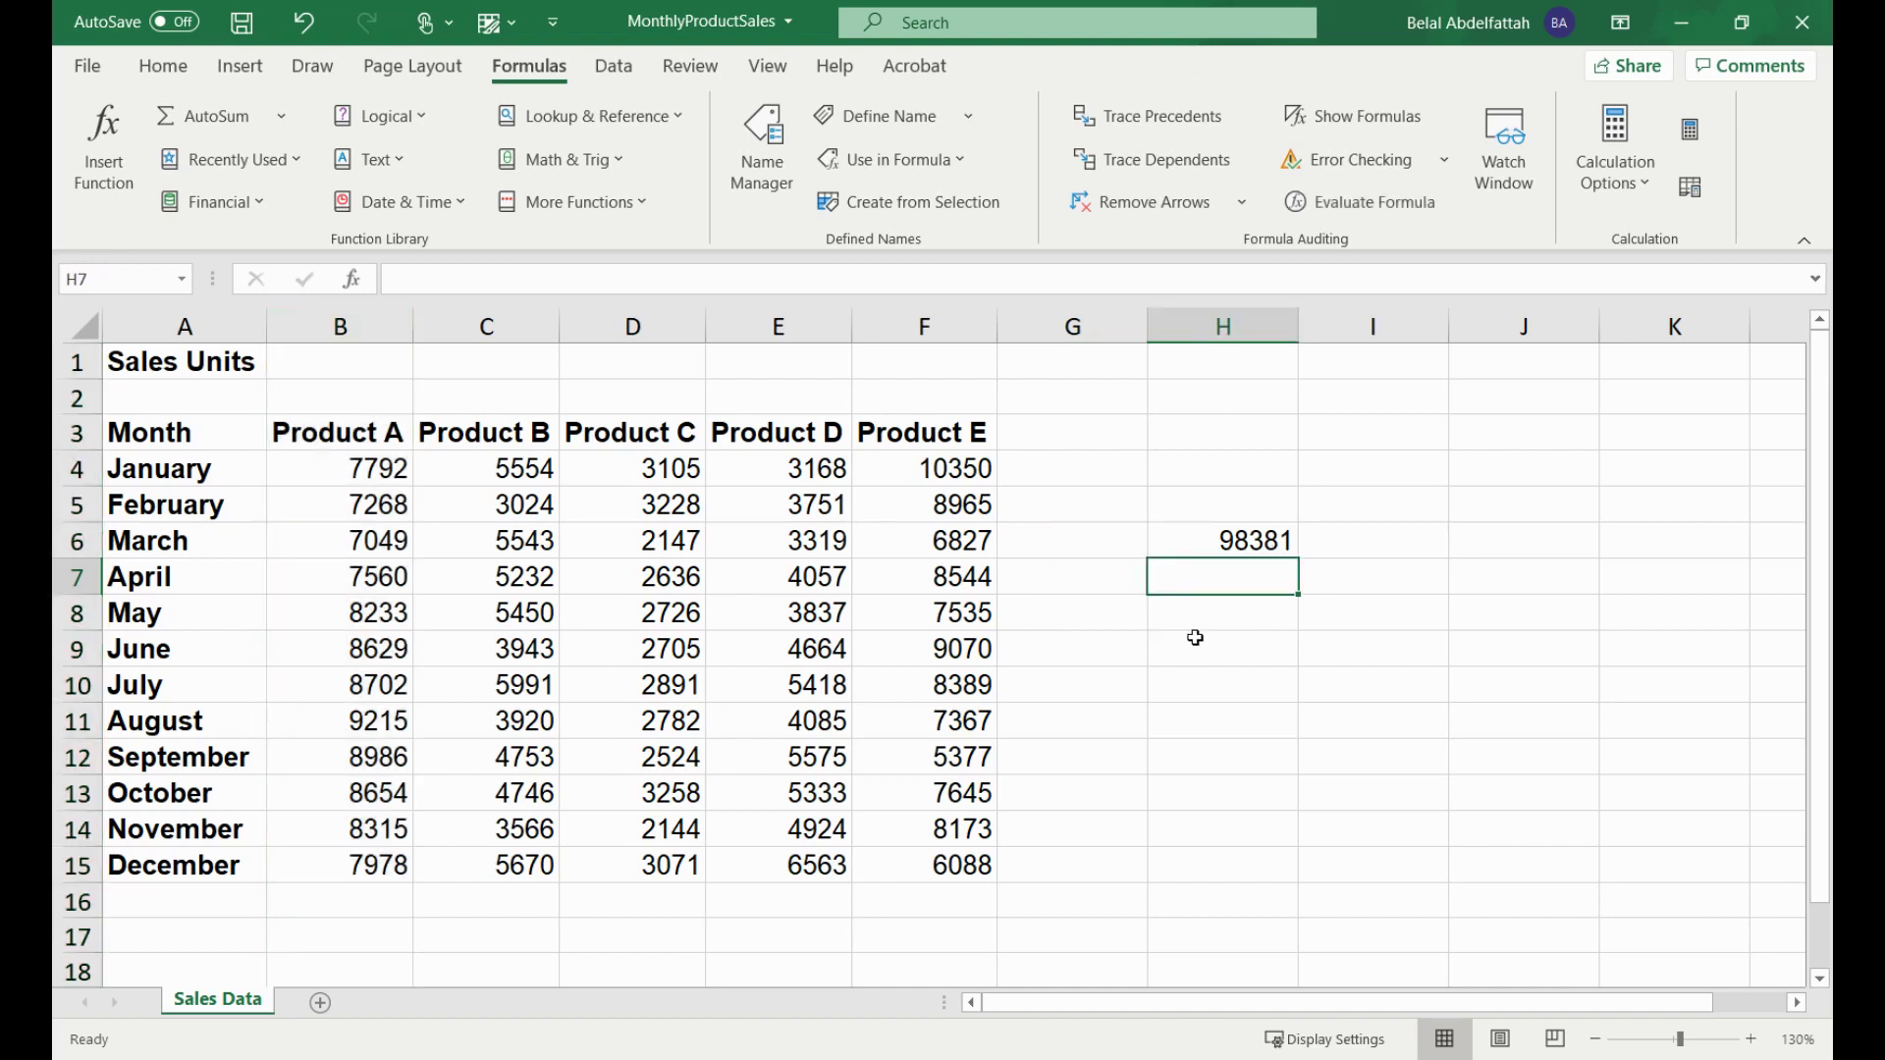
key("Down")
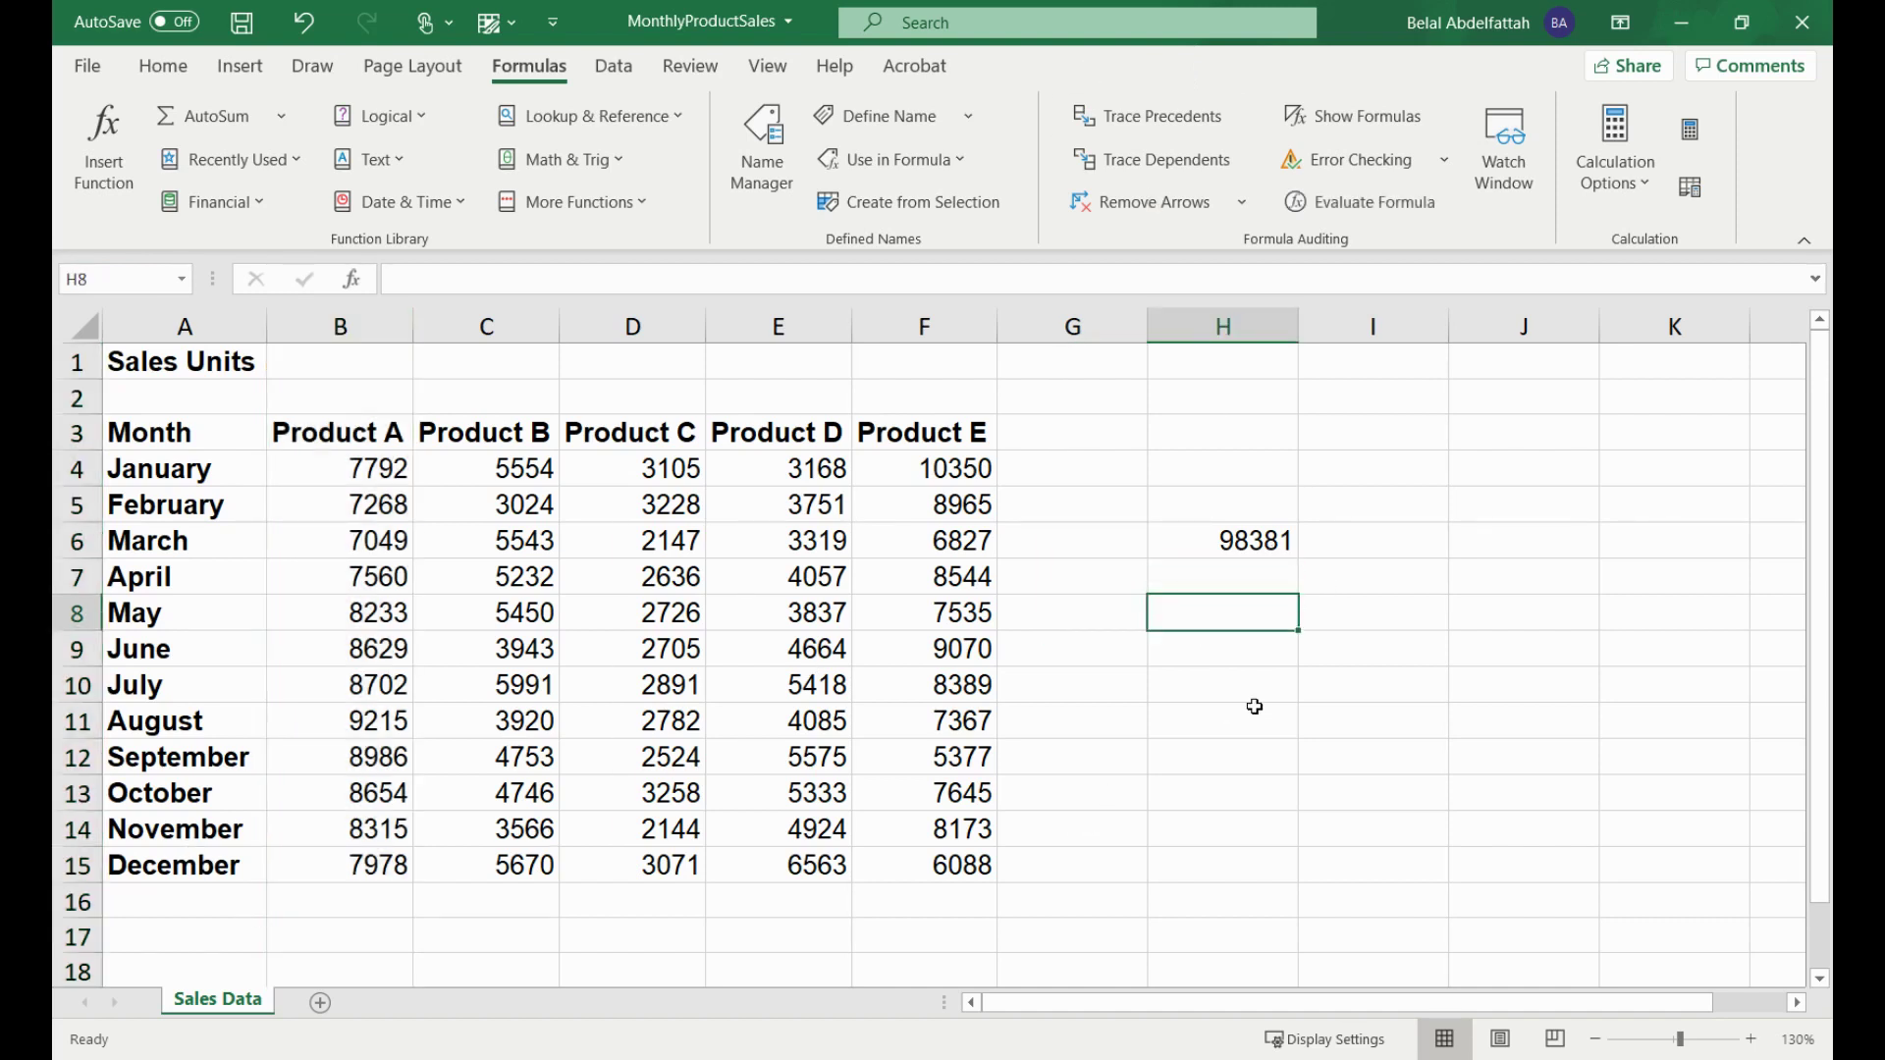
type("=SUM(")
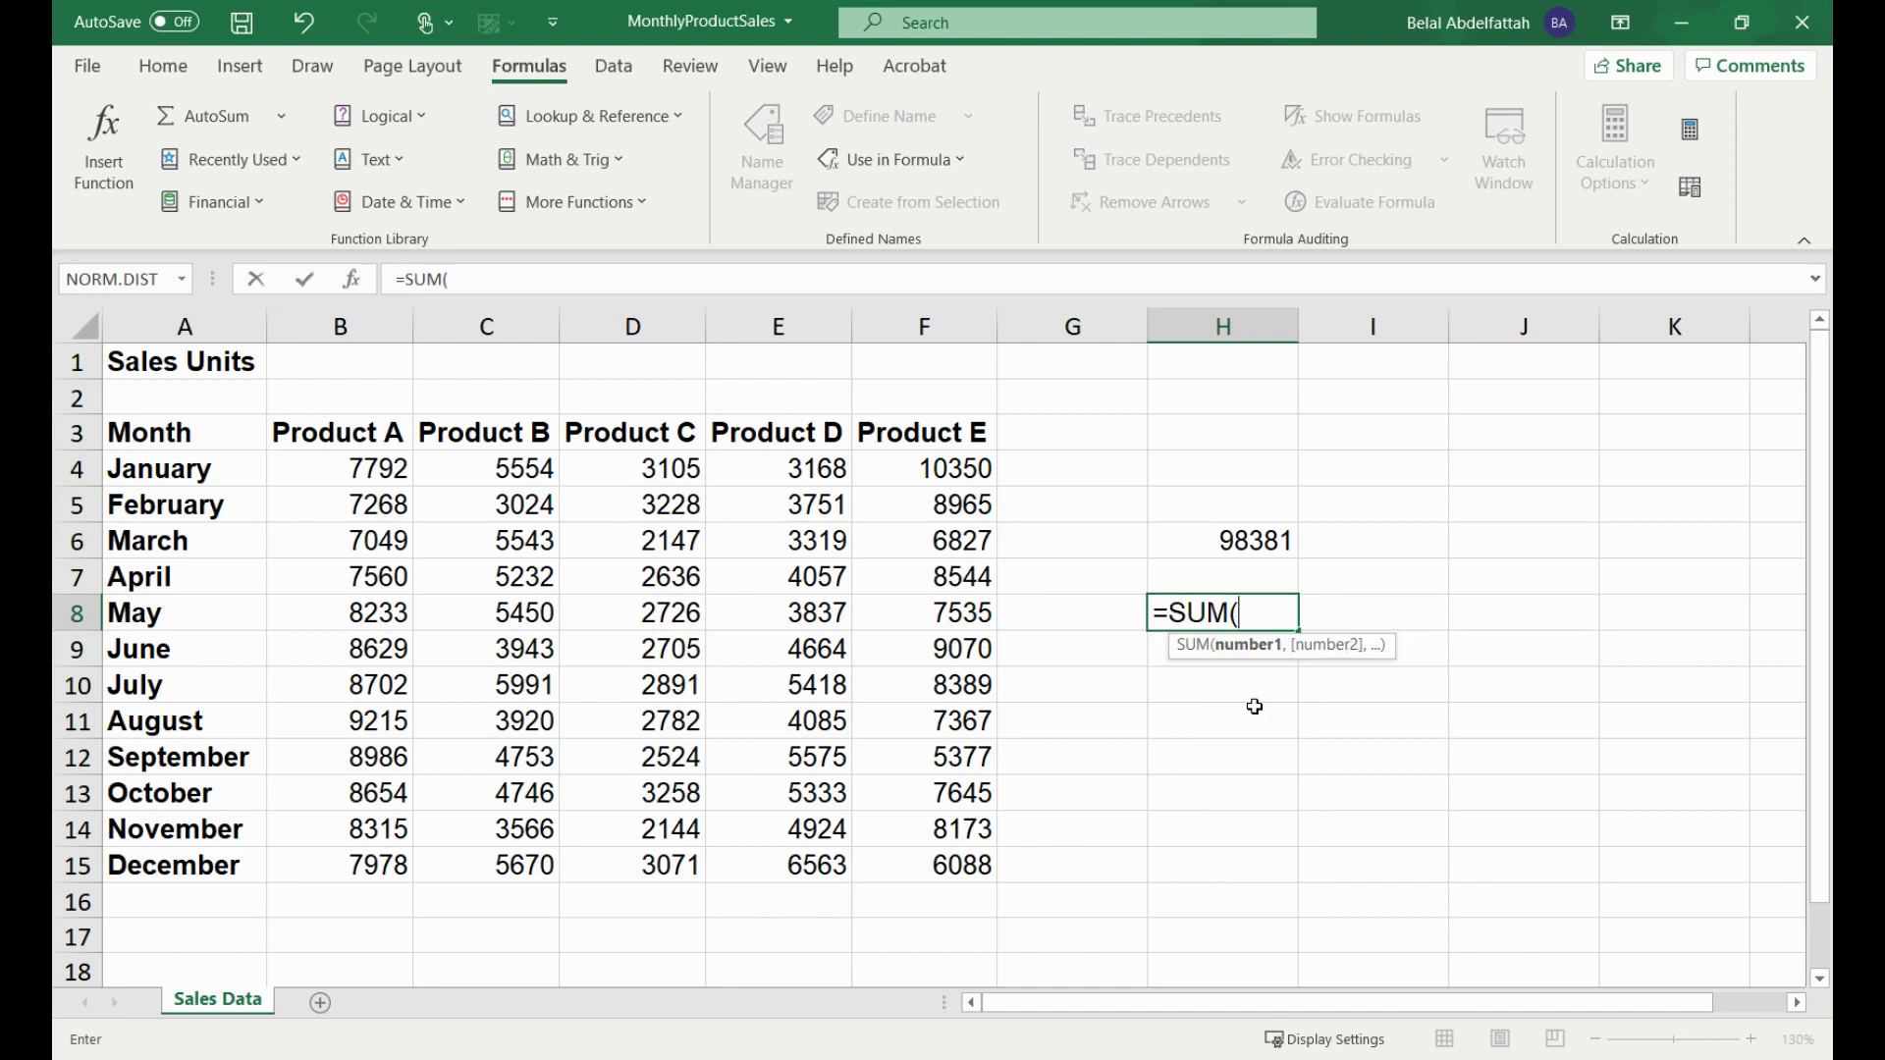
type("pro")
key("Down")
key("Down")
key("Down")
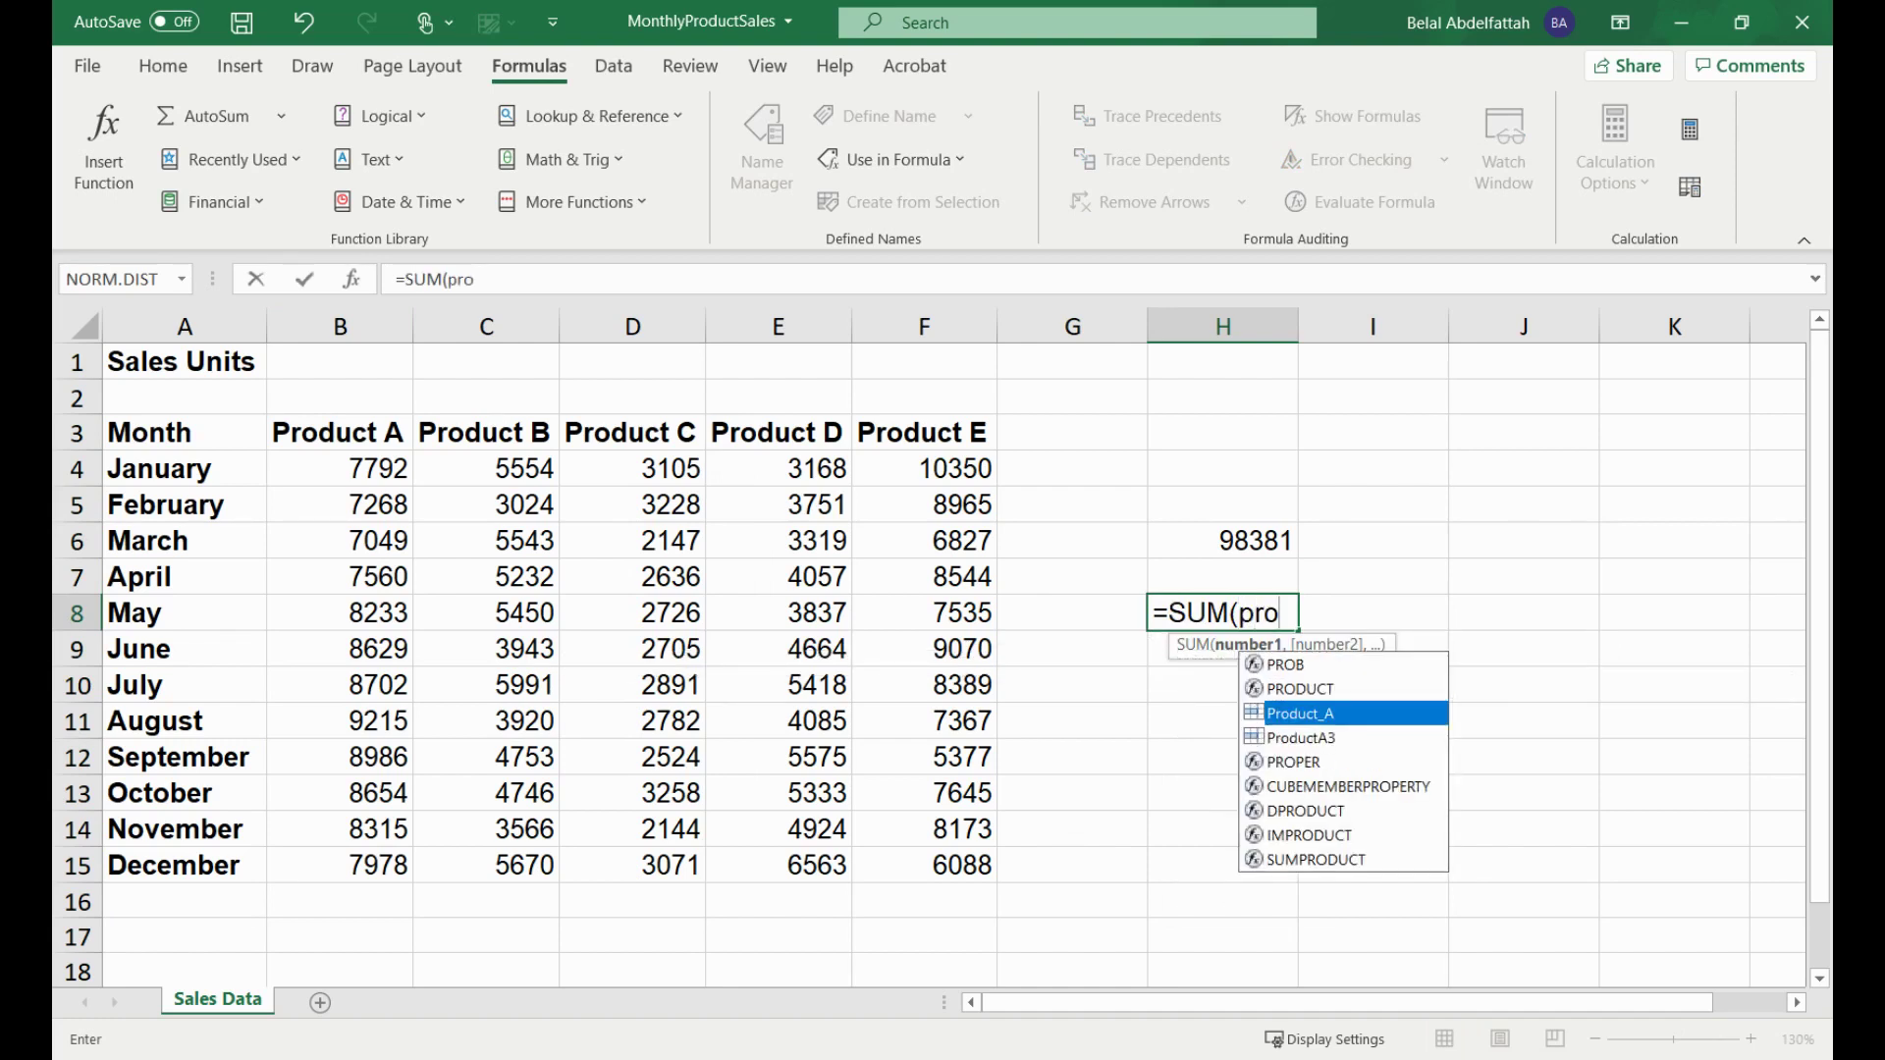
key("Return")
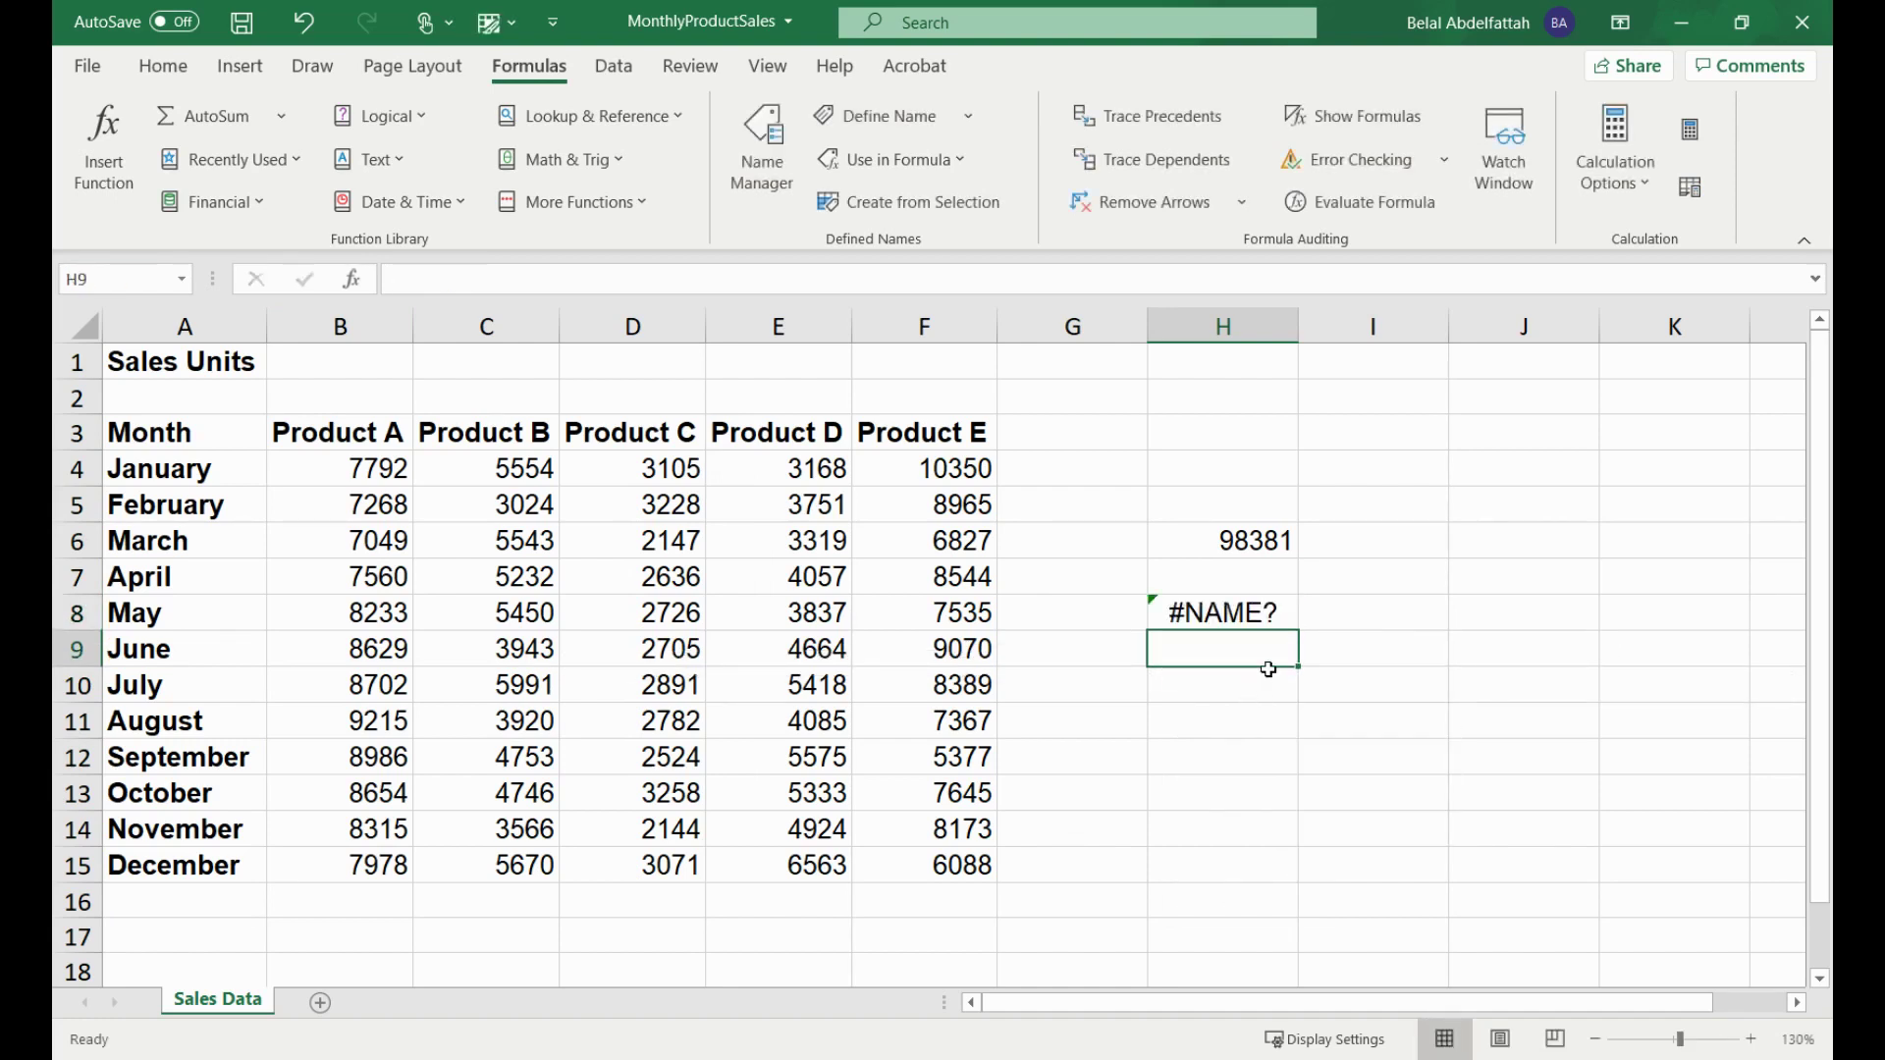
left_click(1268, 602)
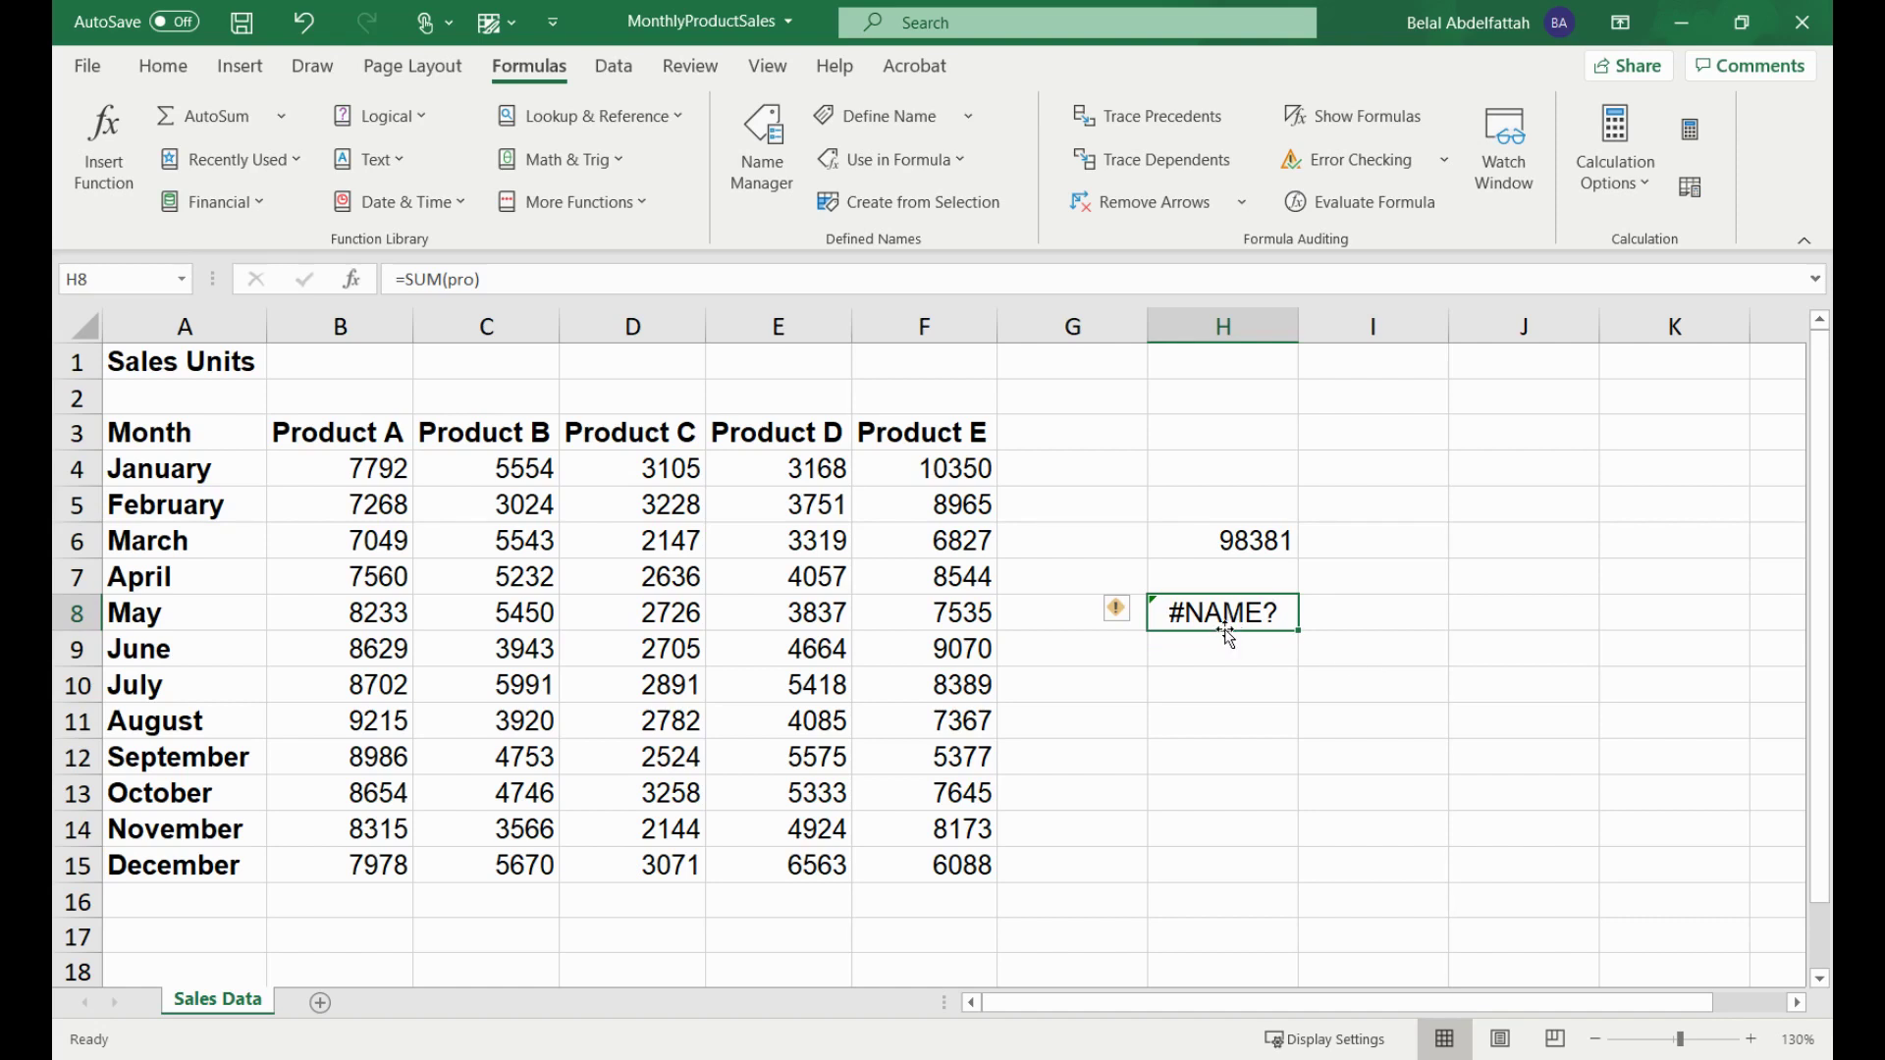
left_click(1231, 676)
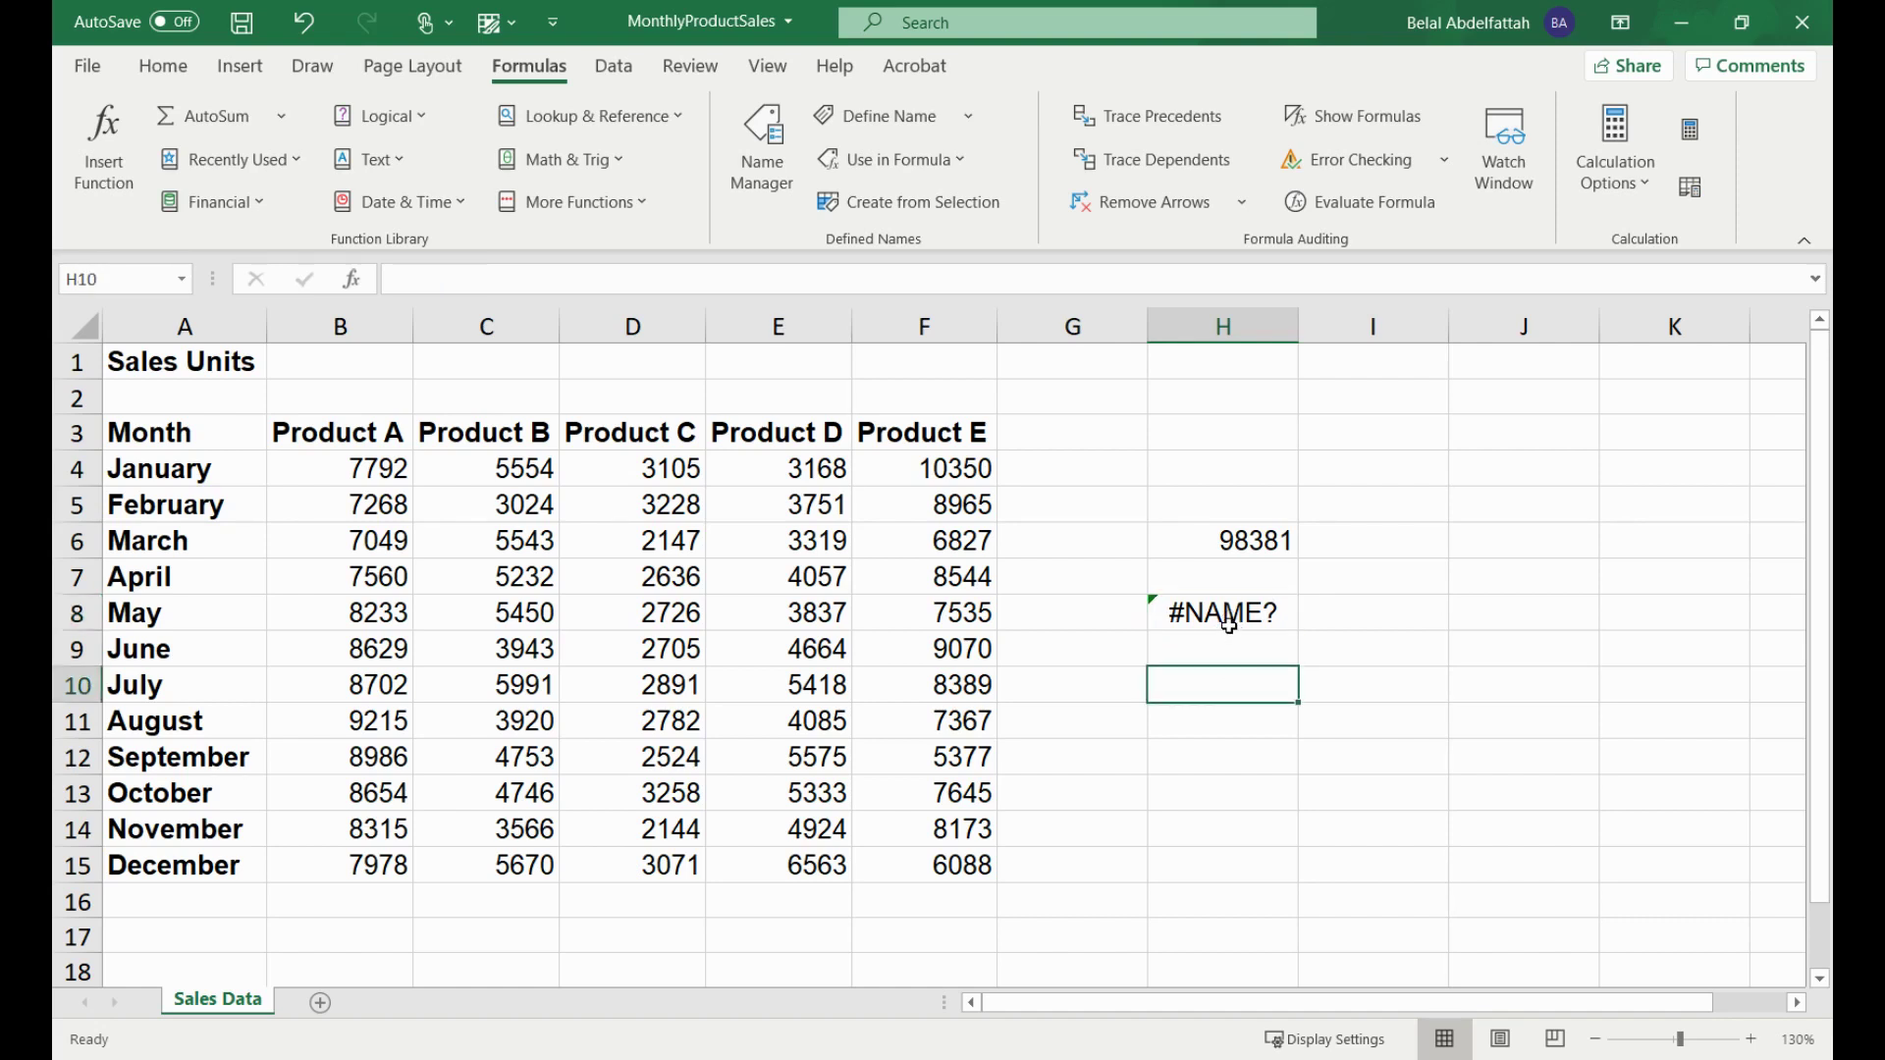
left_click(1234, 616)
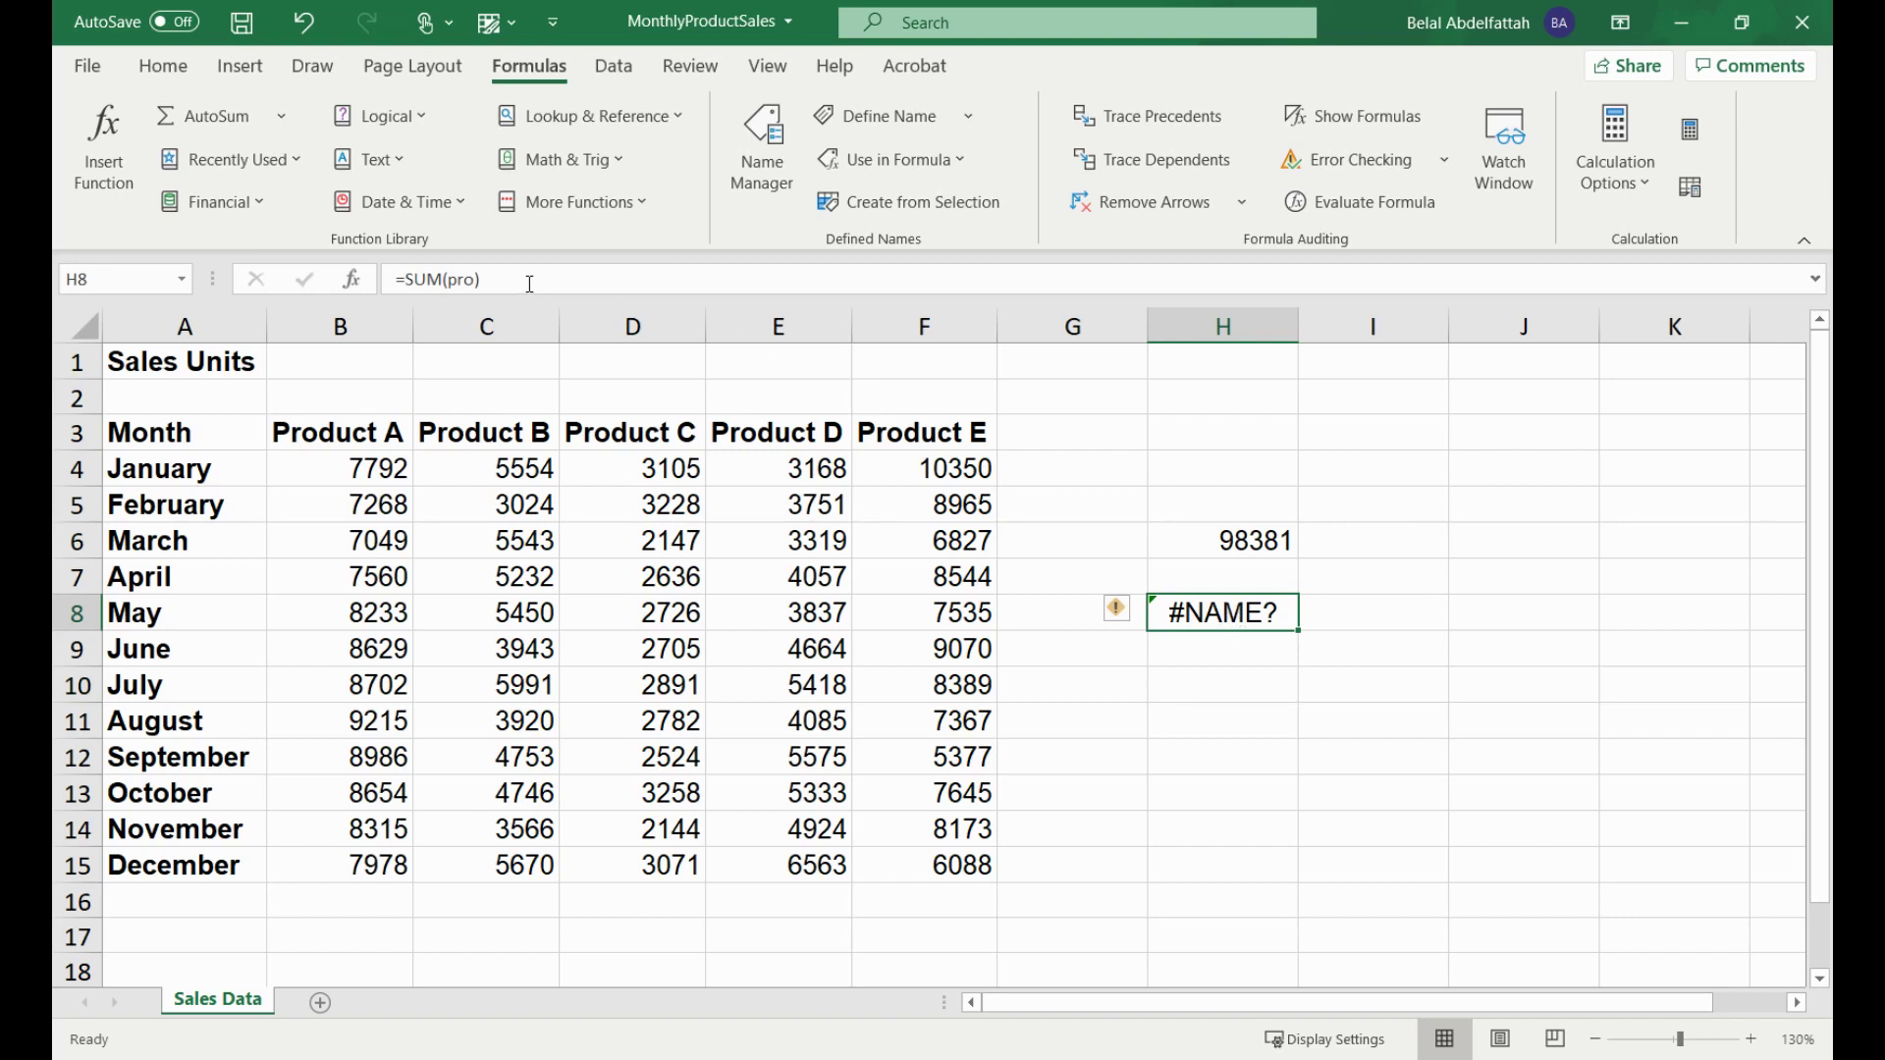
key("Delete")
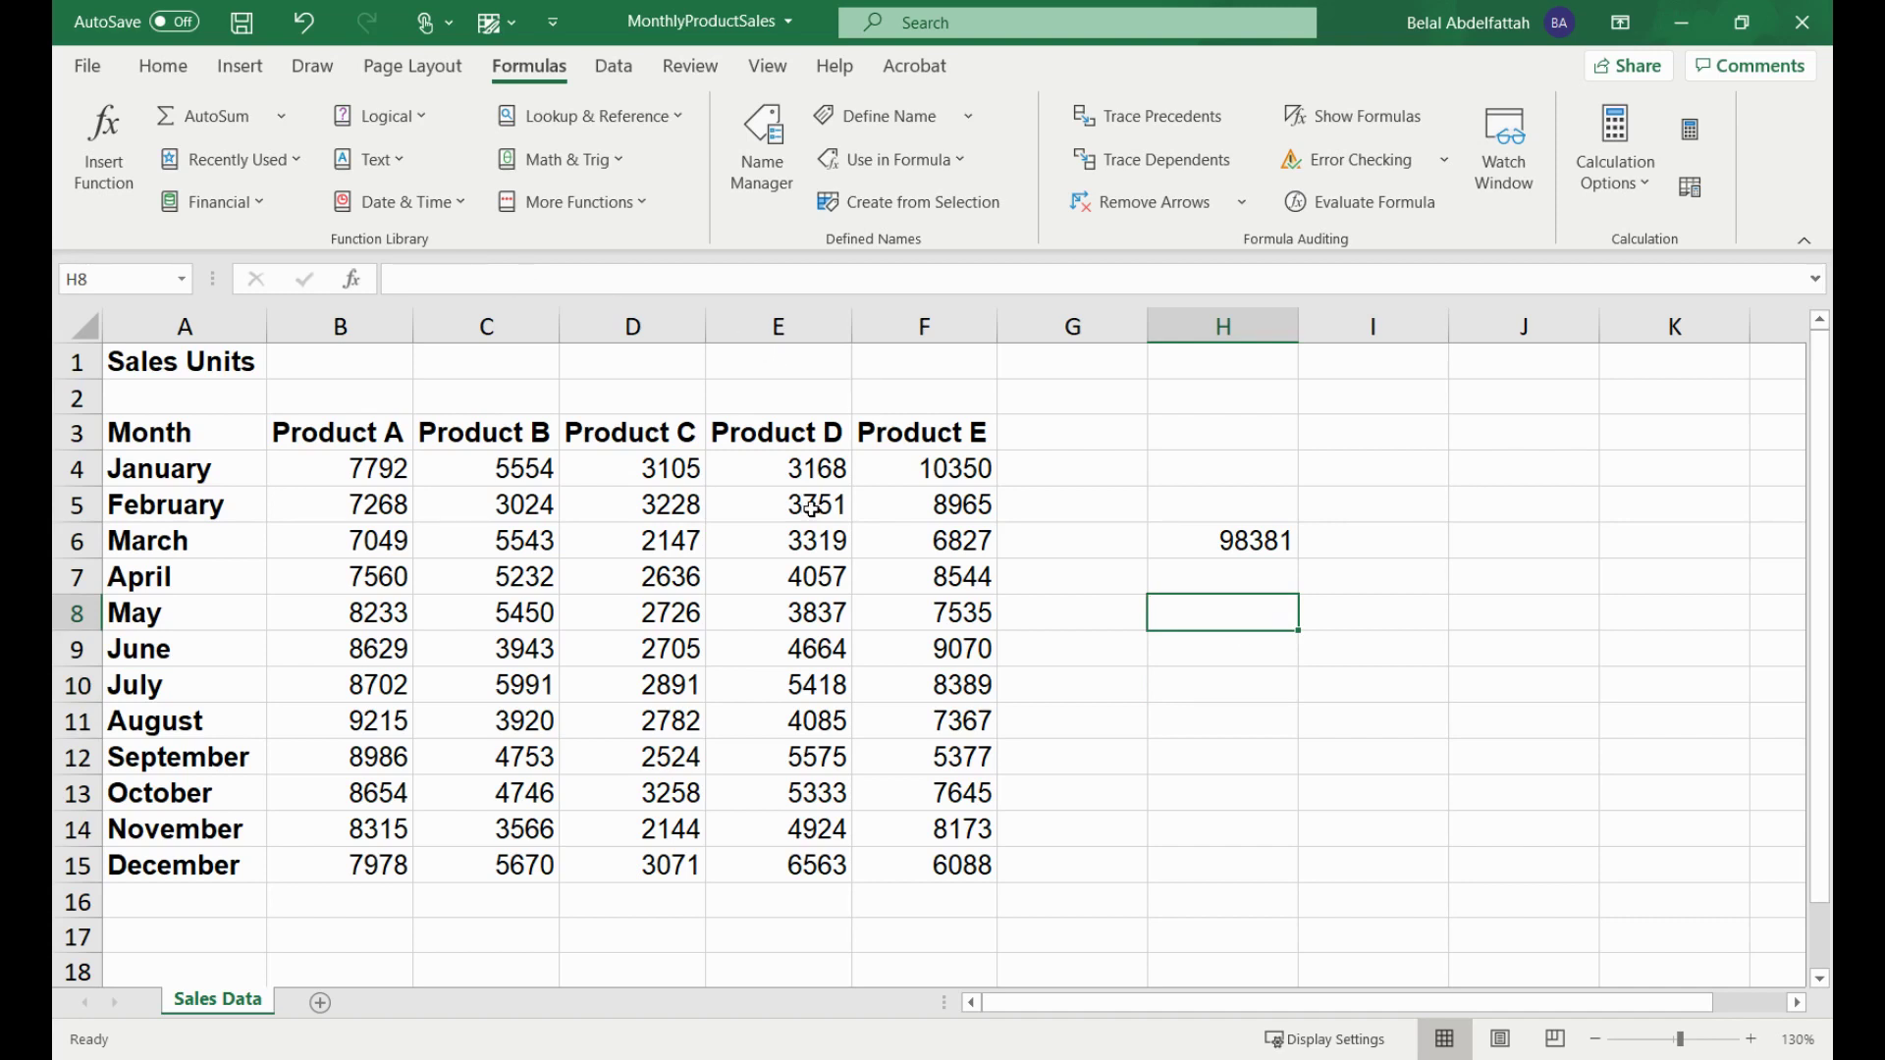
- Re-enter =SUM(ProductA3) in H8 via autocomplete, giving 98381
type("=")
key("BackSpace")
type("=")
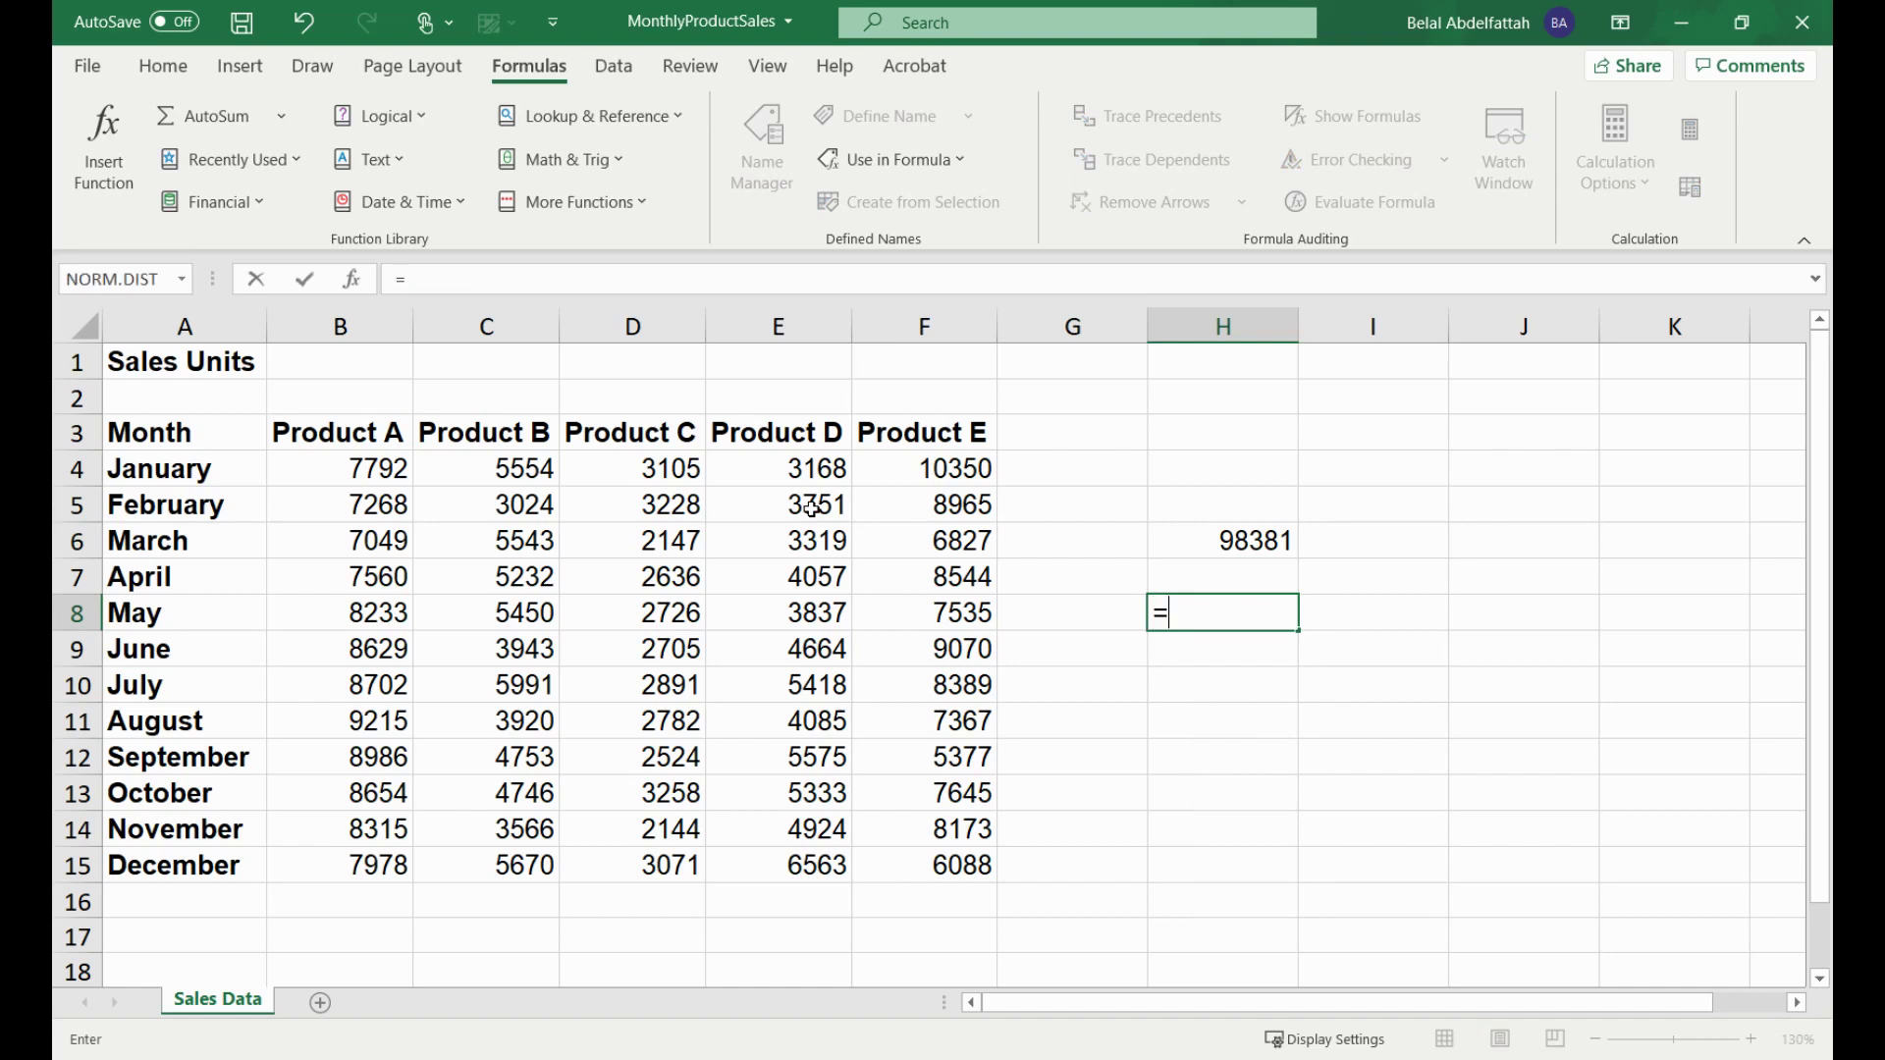
type("SUM(pro")
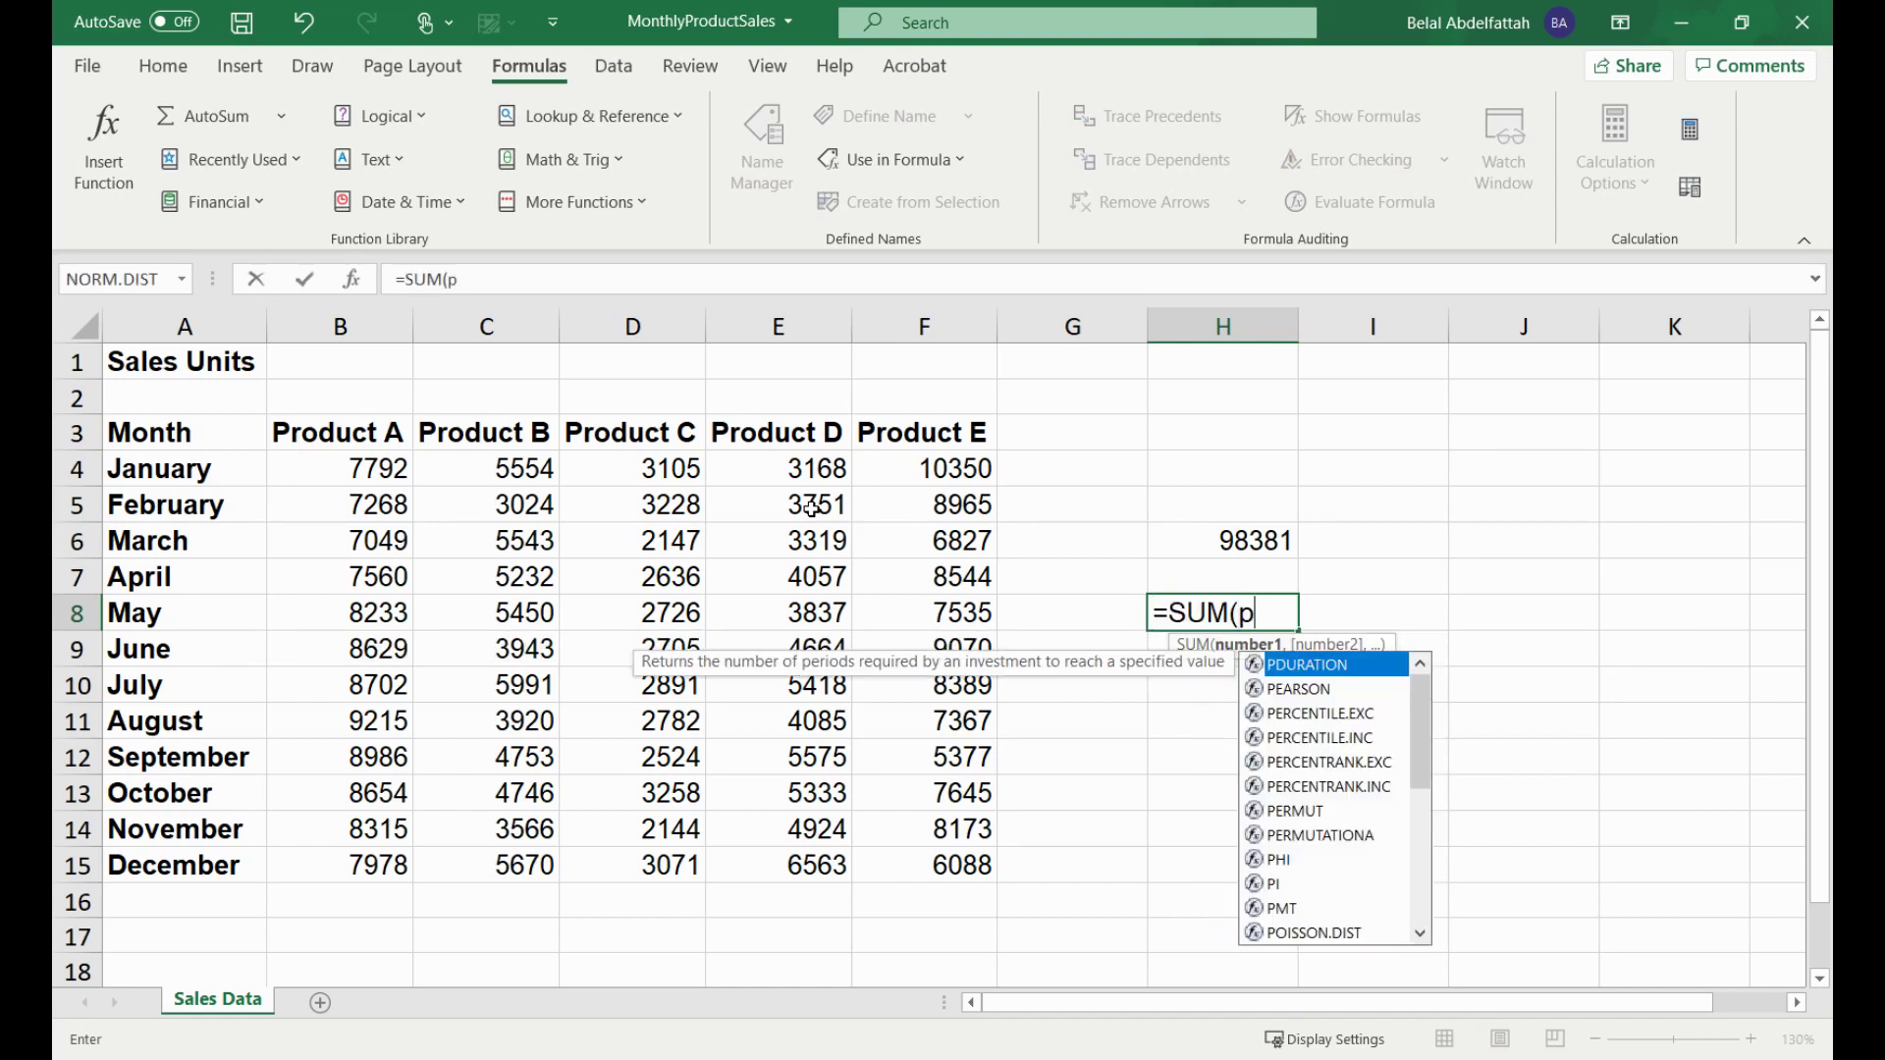
key("Down")
key("Down")
key("Down")
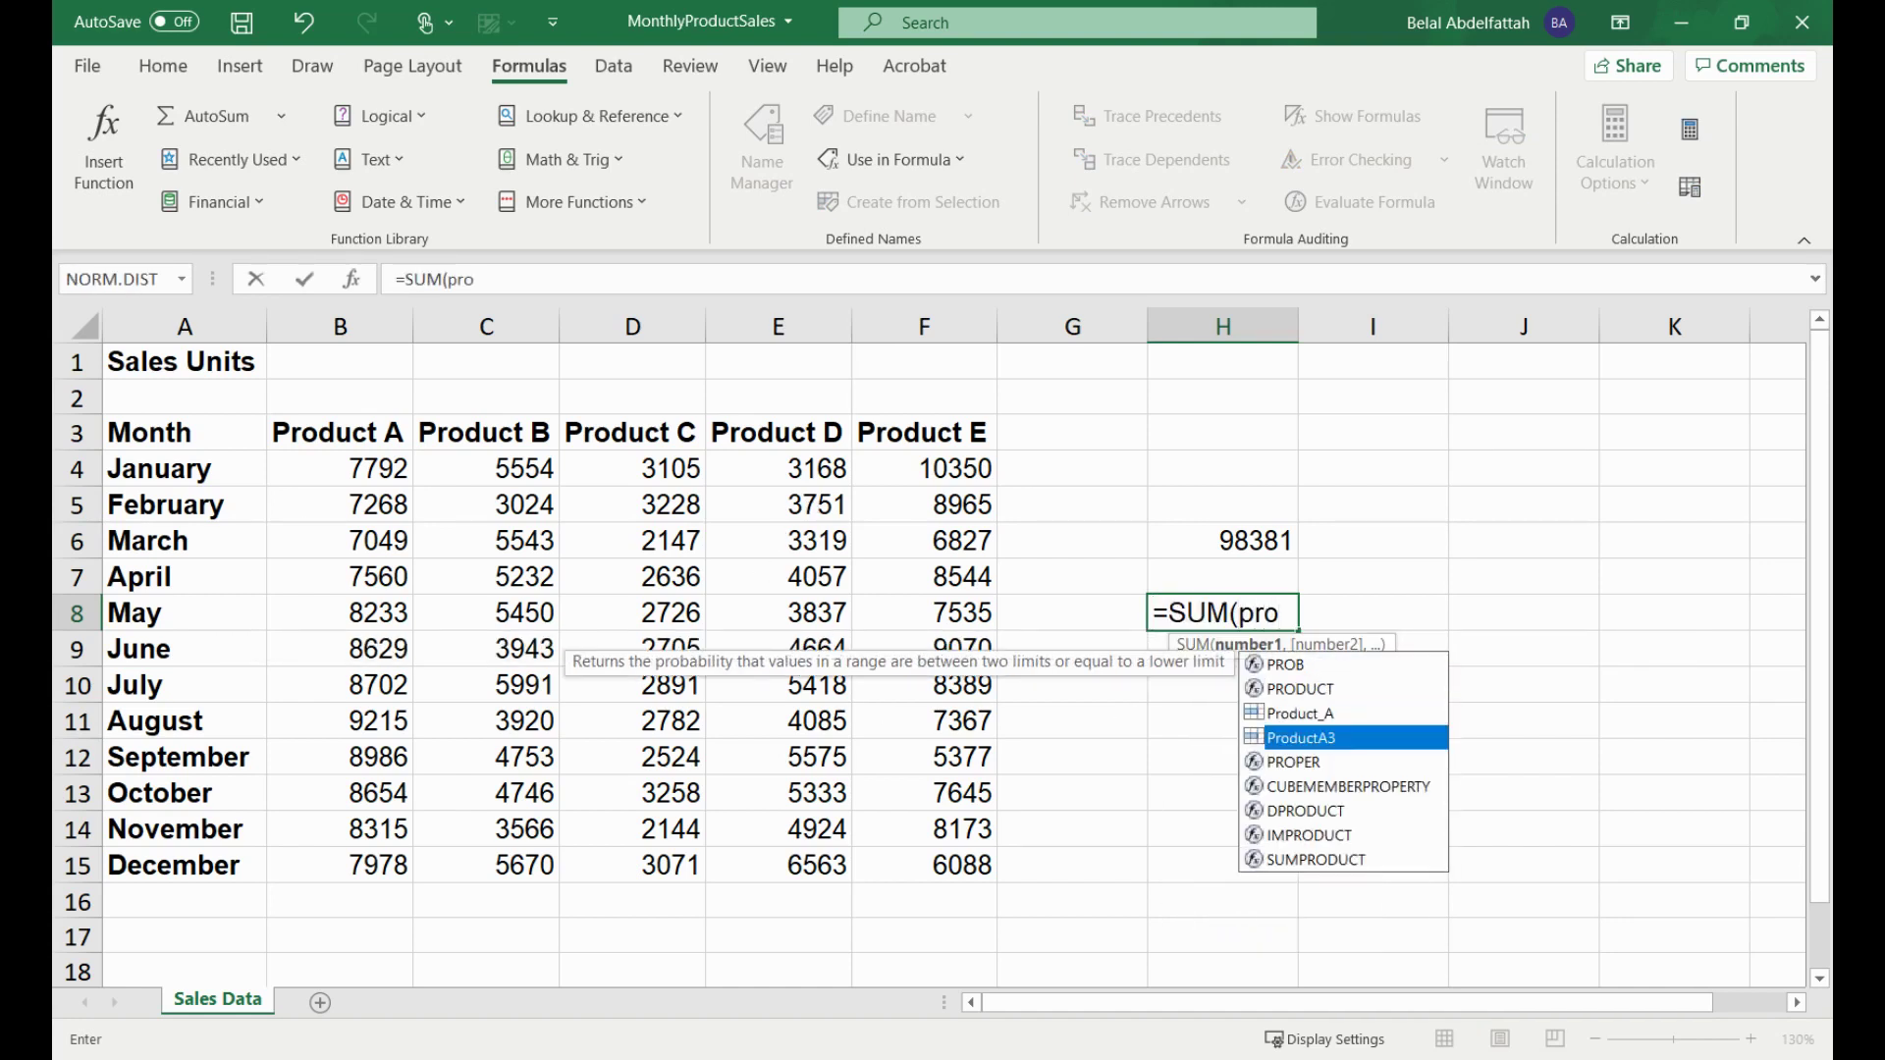
key("Tab")
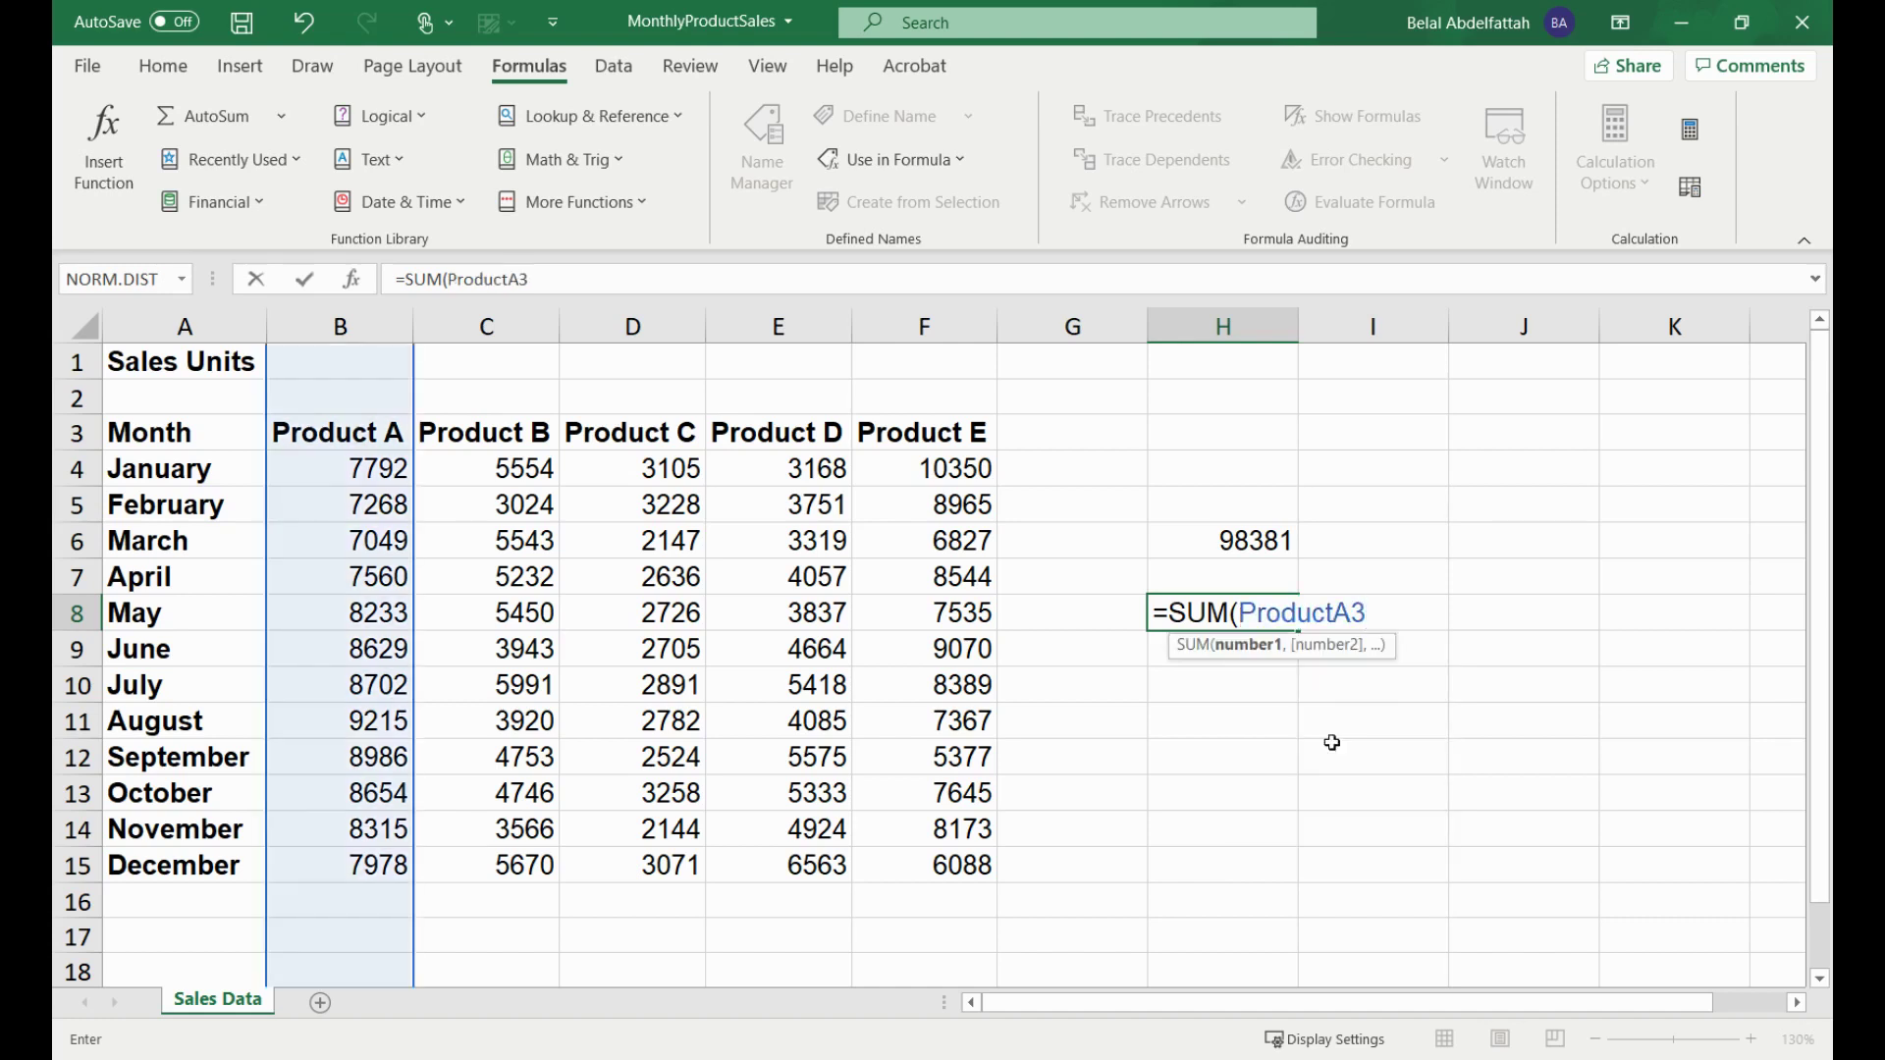
type(")")
key("Return")
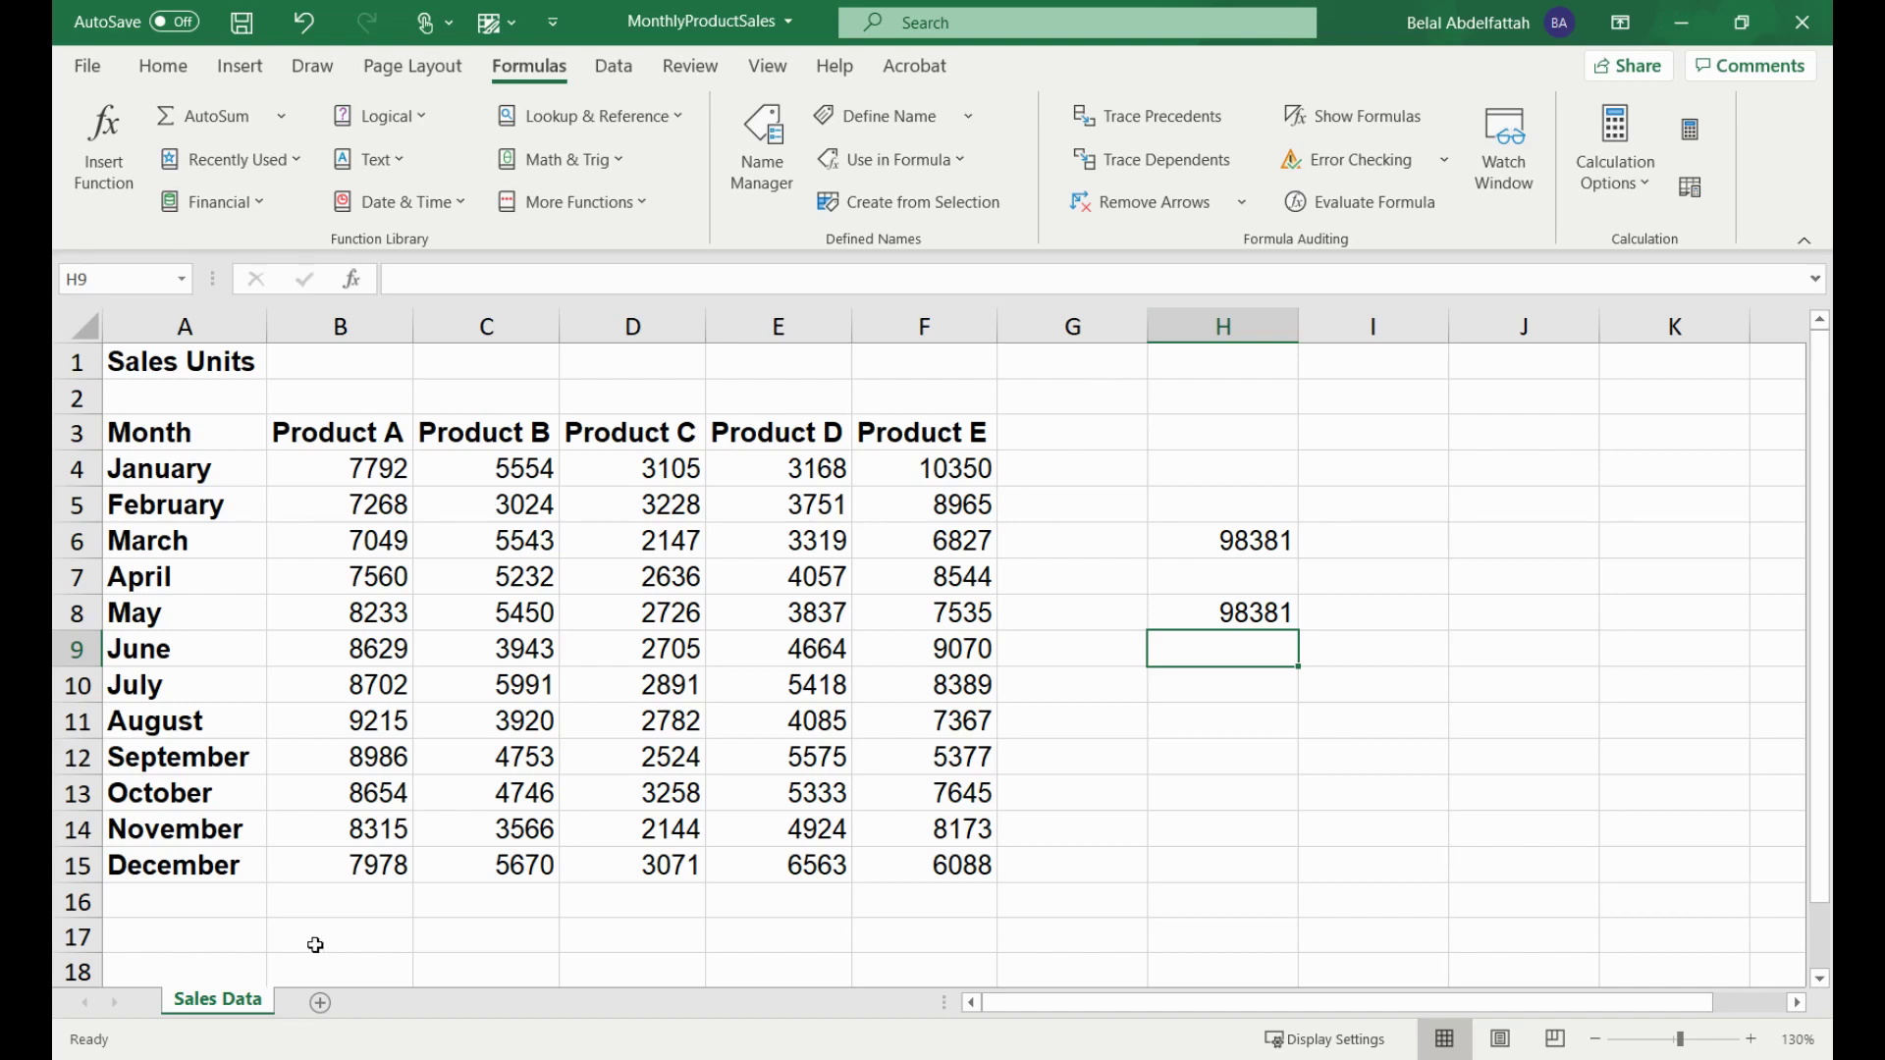
- Enter 10000 in cell B16 under Product A
left_click(353, 908)
left_click(184, 899)
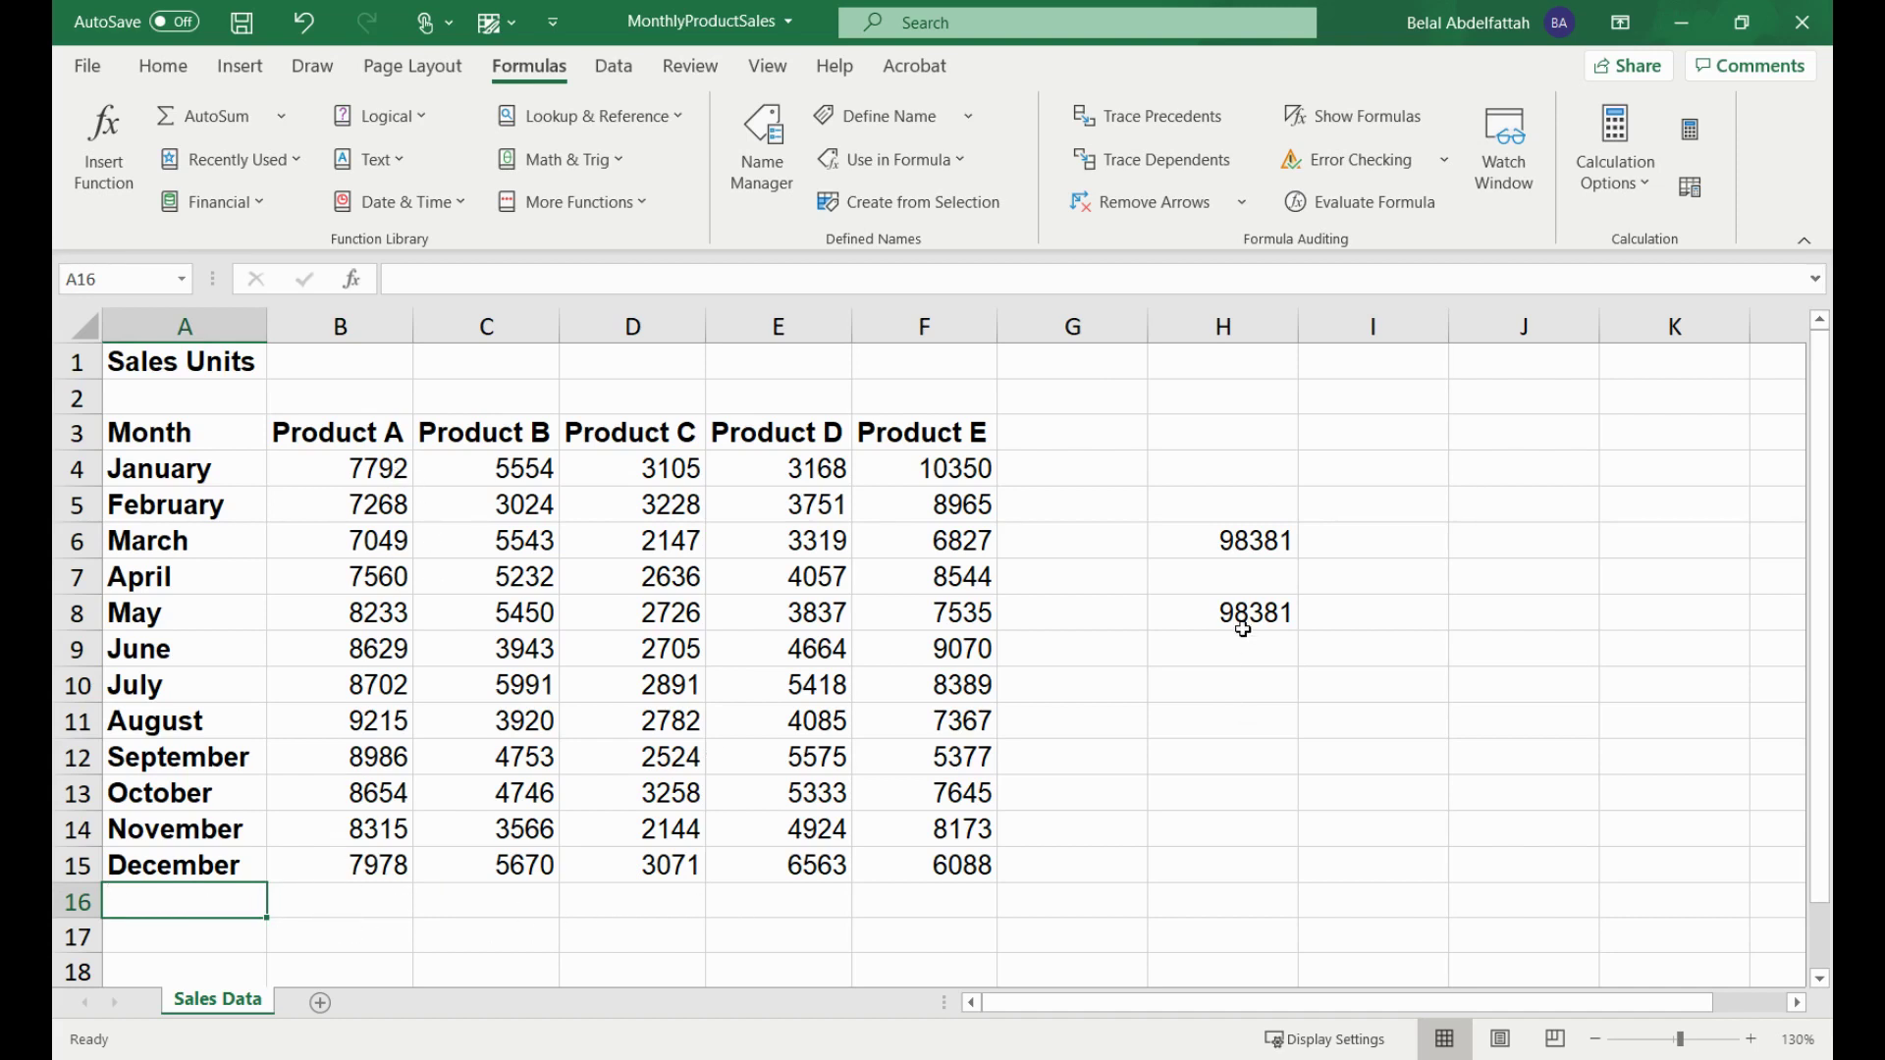
left_click(404, 892)
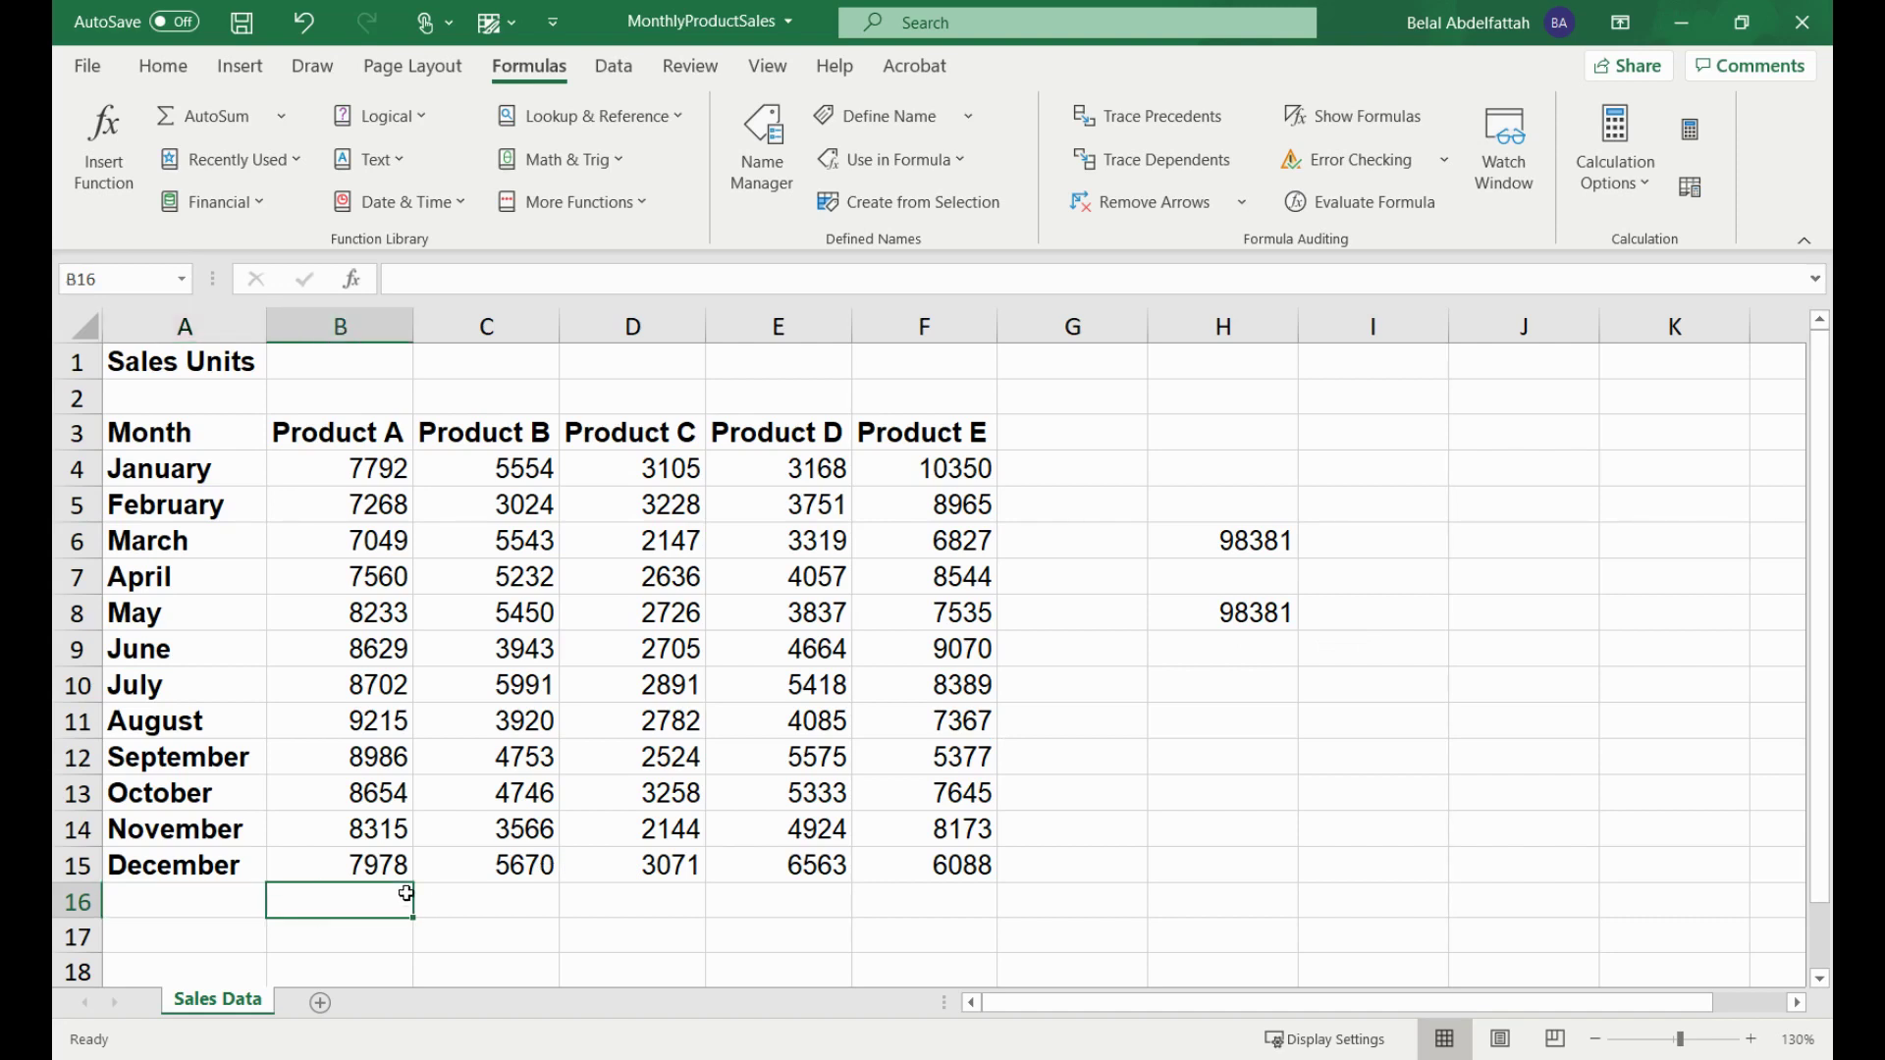
type("10000")
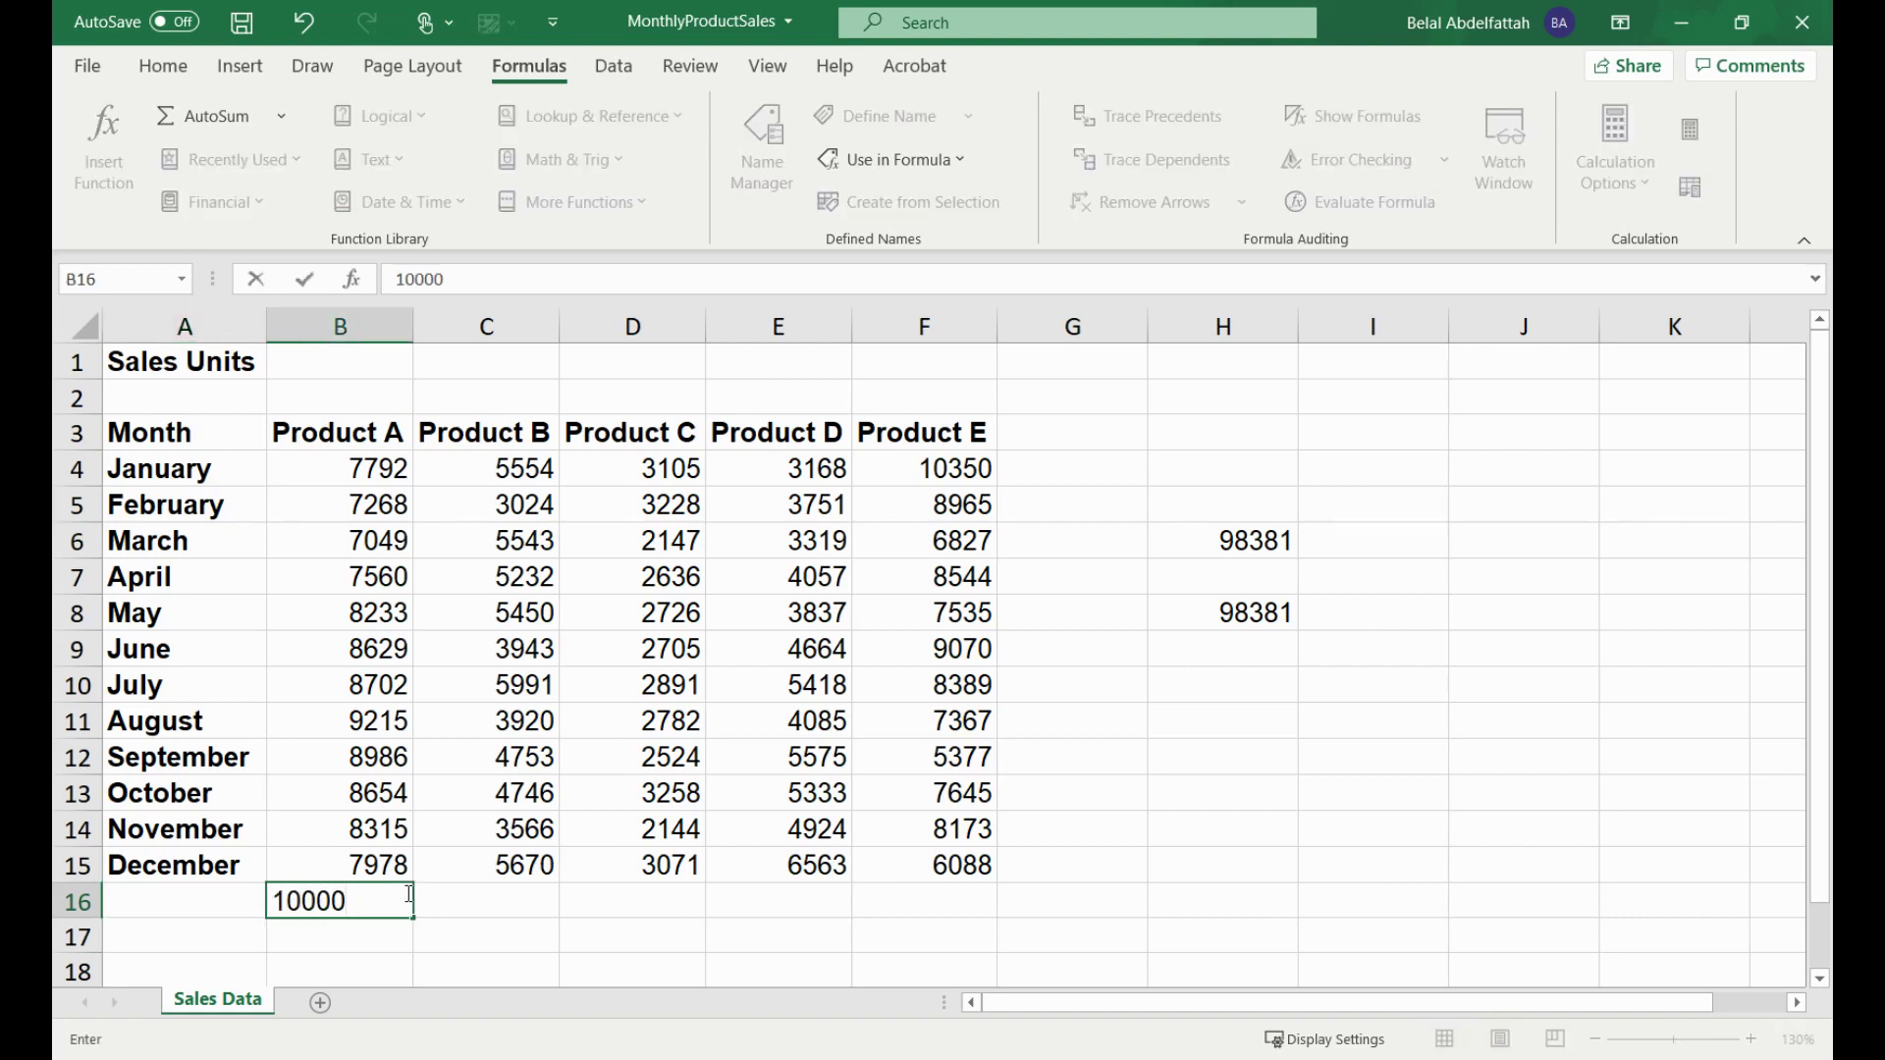
key("Return")
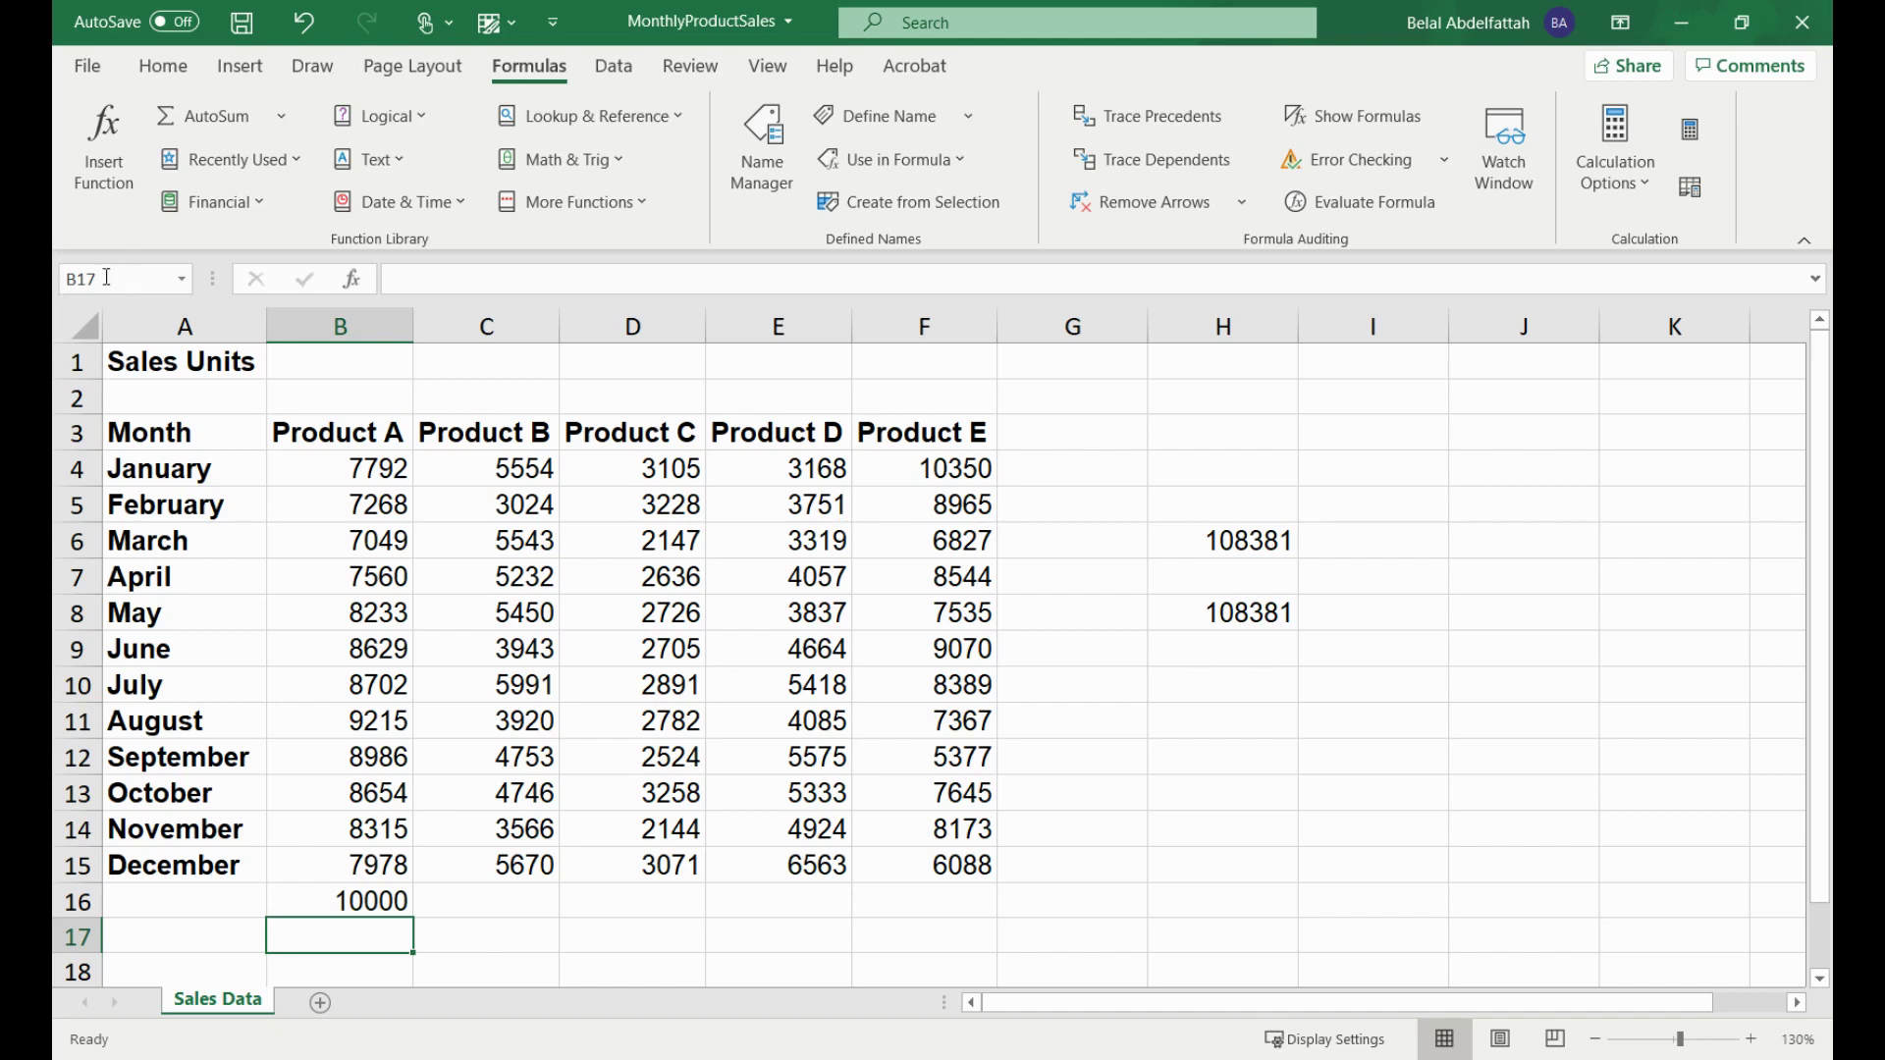
- Check that the H6 and H8 totals both read 108381, then view the defined names in Name Manager
left_click(343, 325)
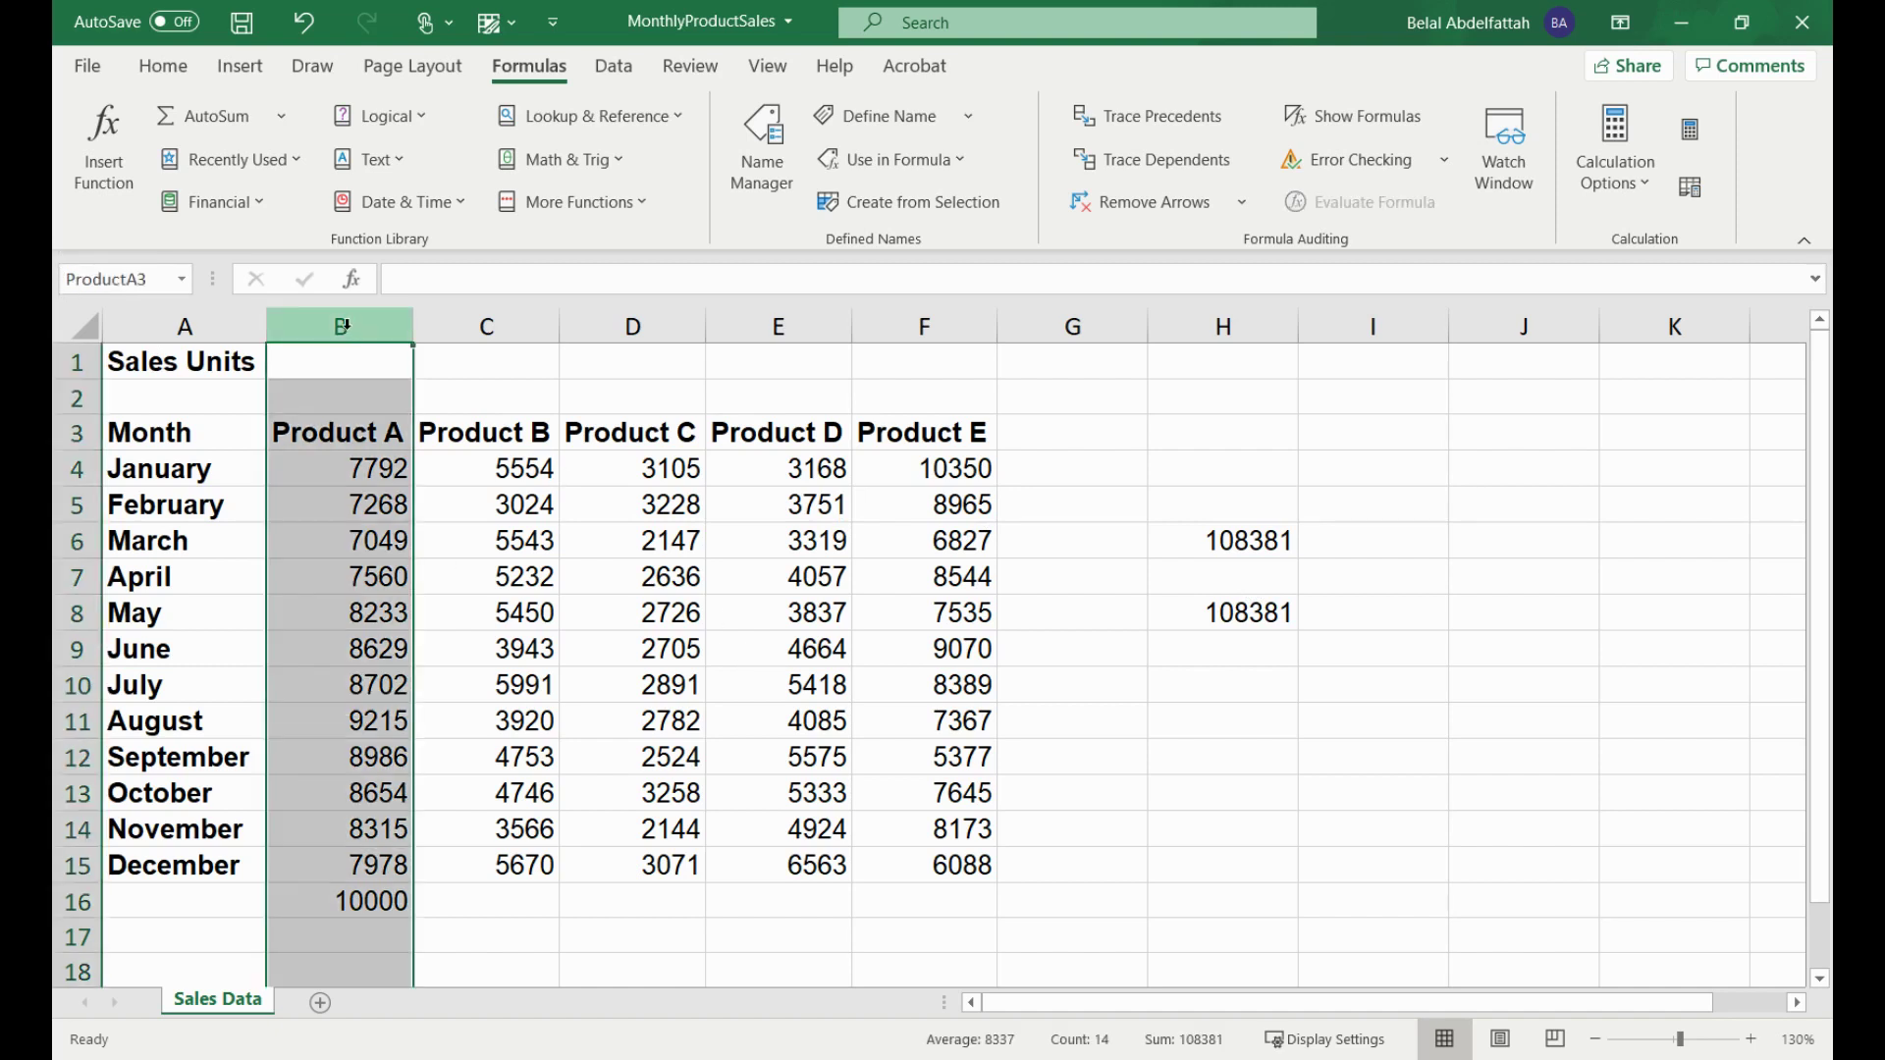
left_click(1419, 690)
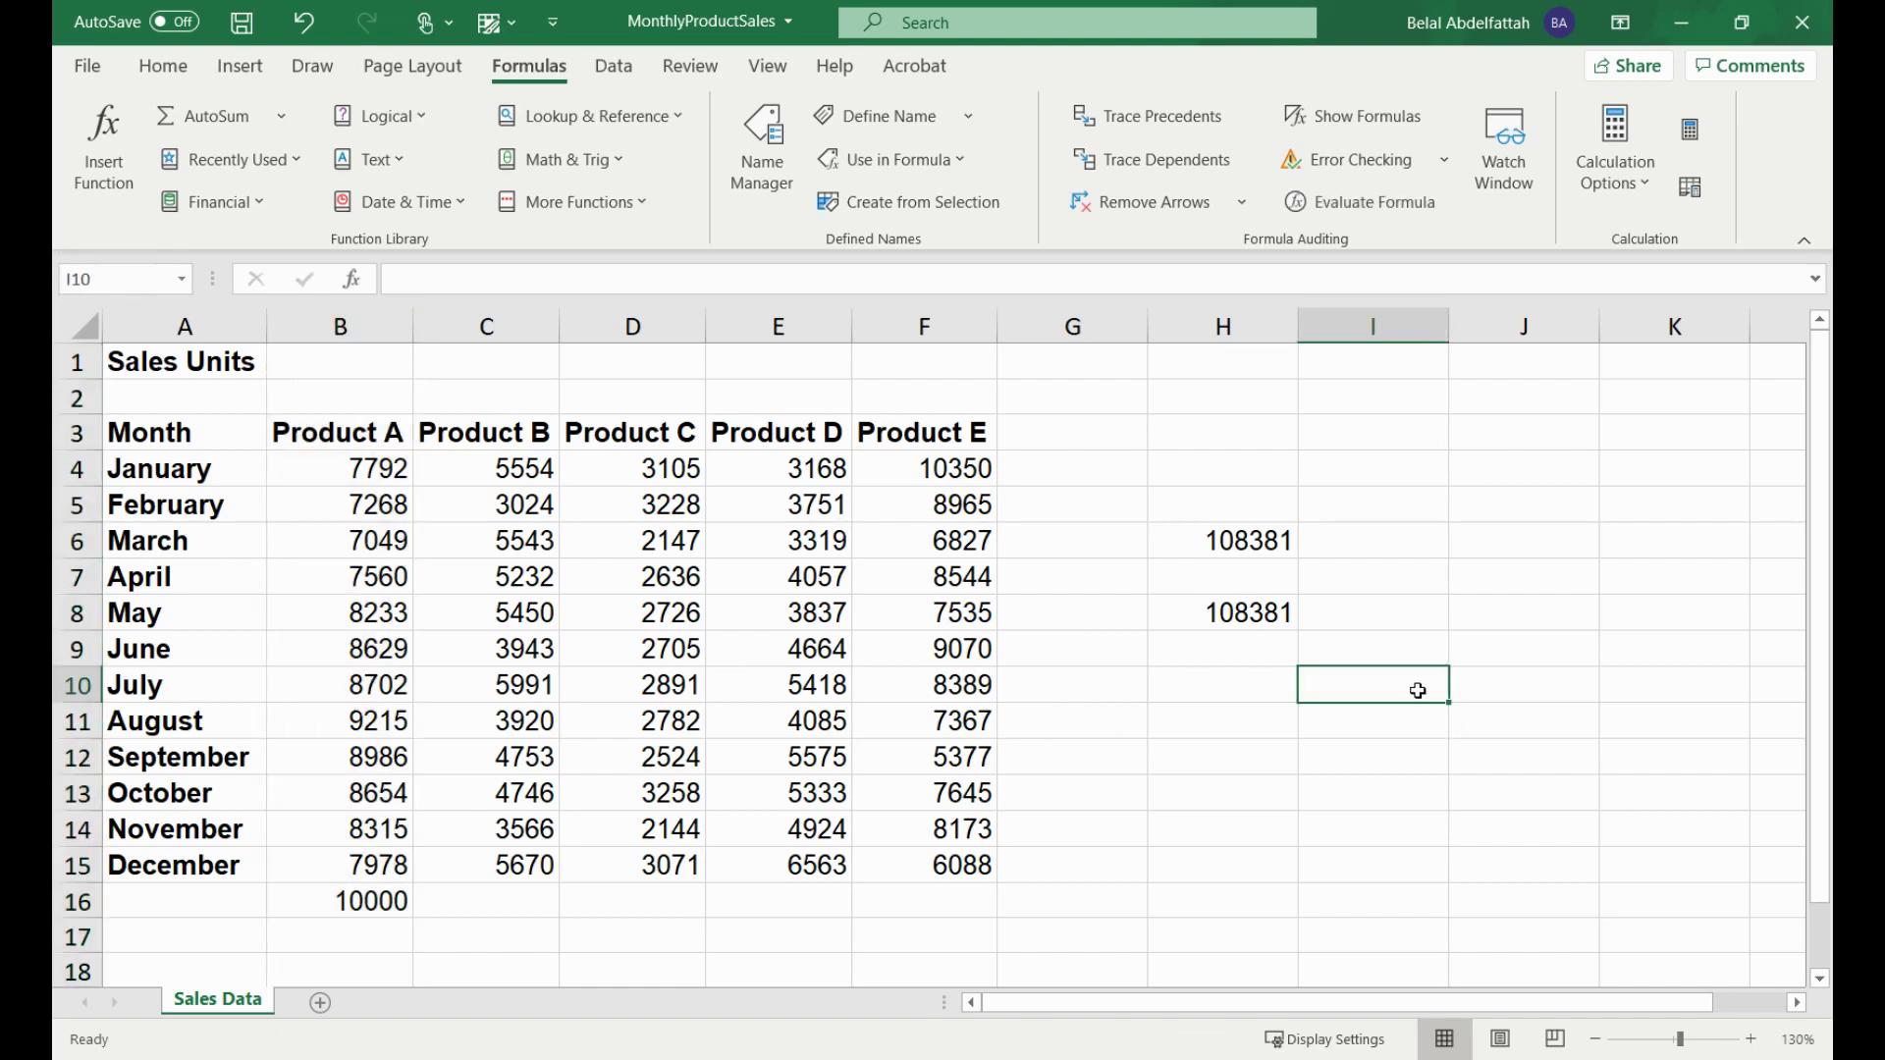
left_click(1252, 544)
left_click(1252, 599)
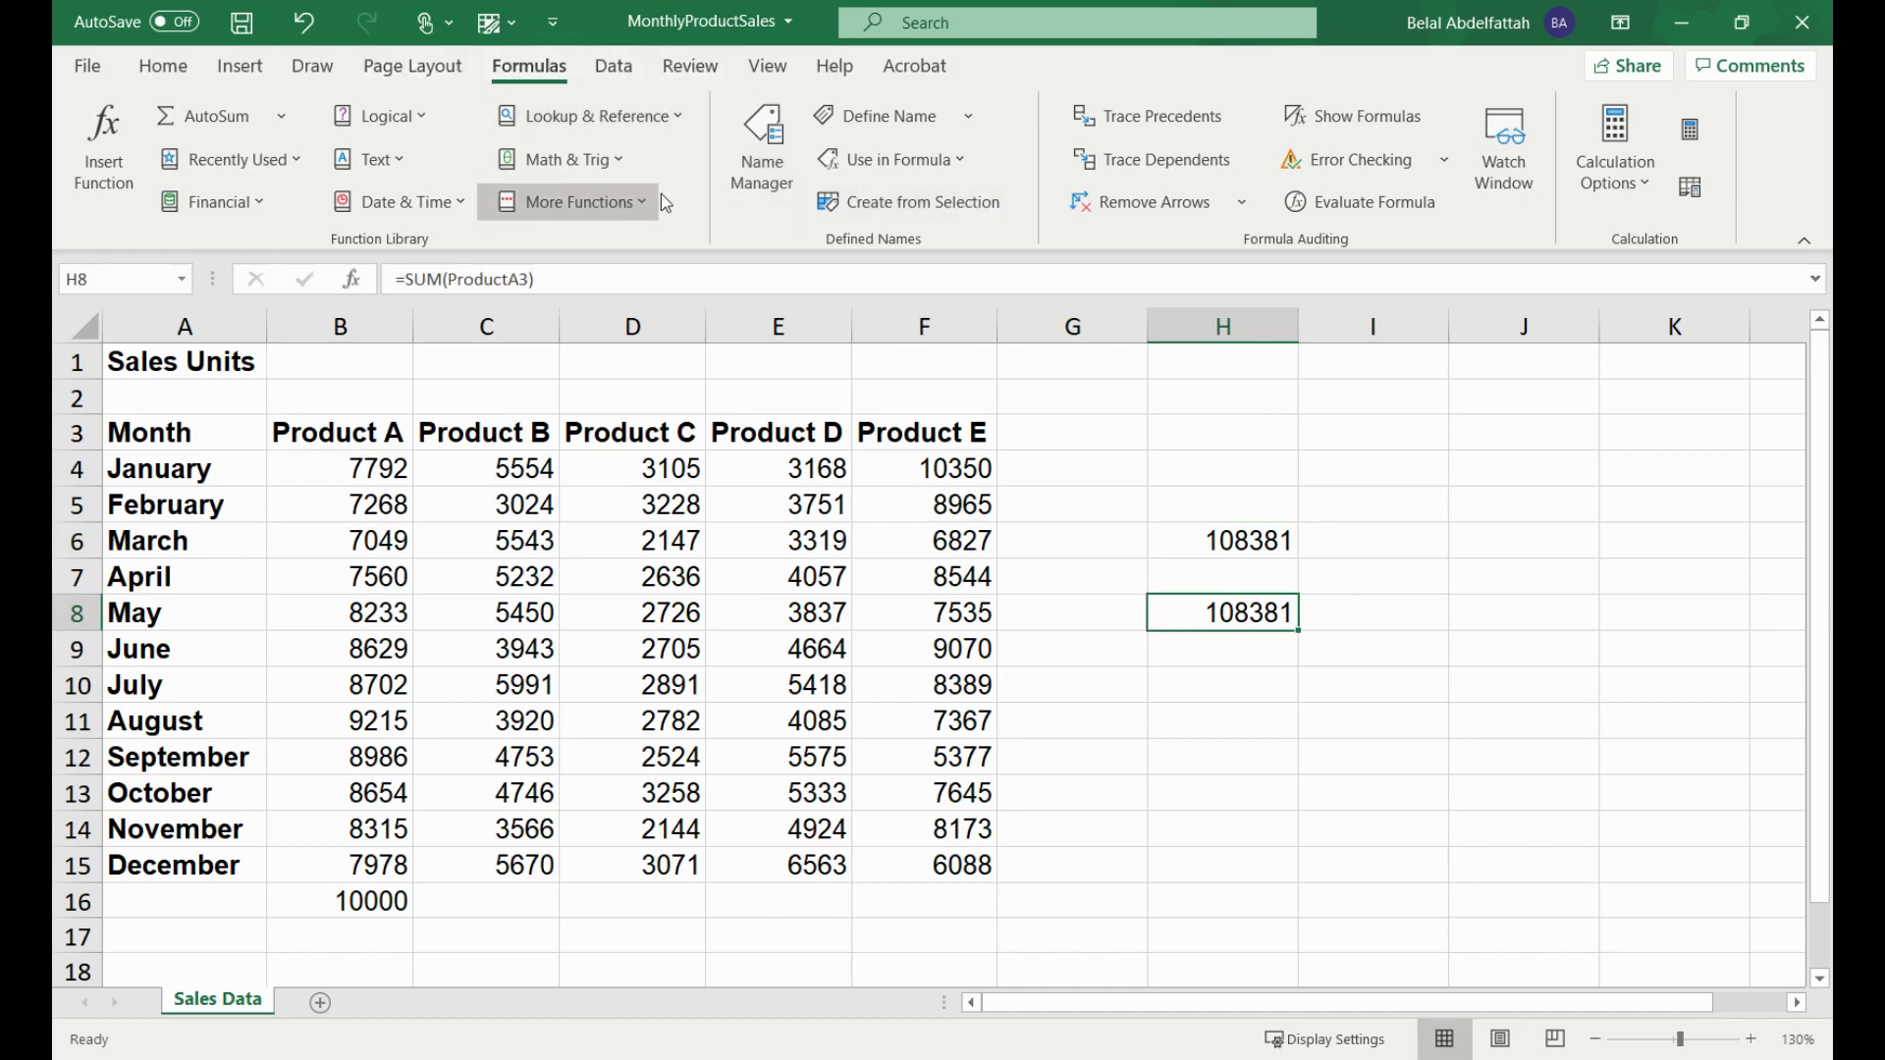
left_click(742, 145)
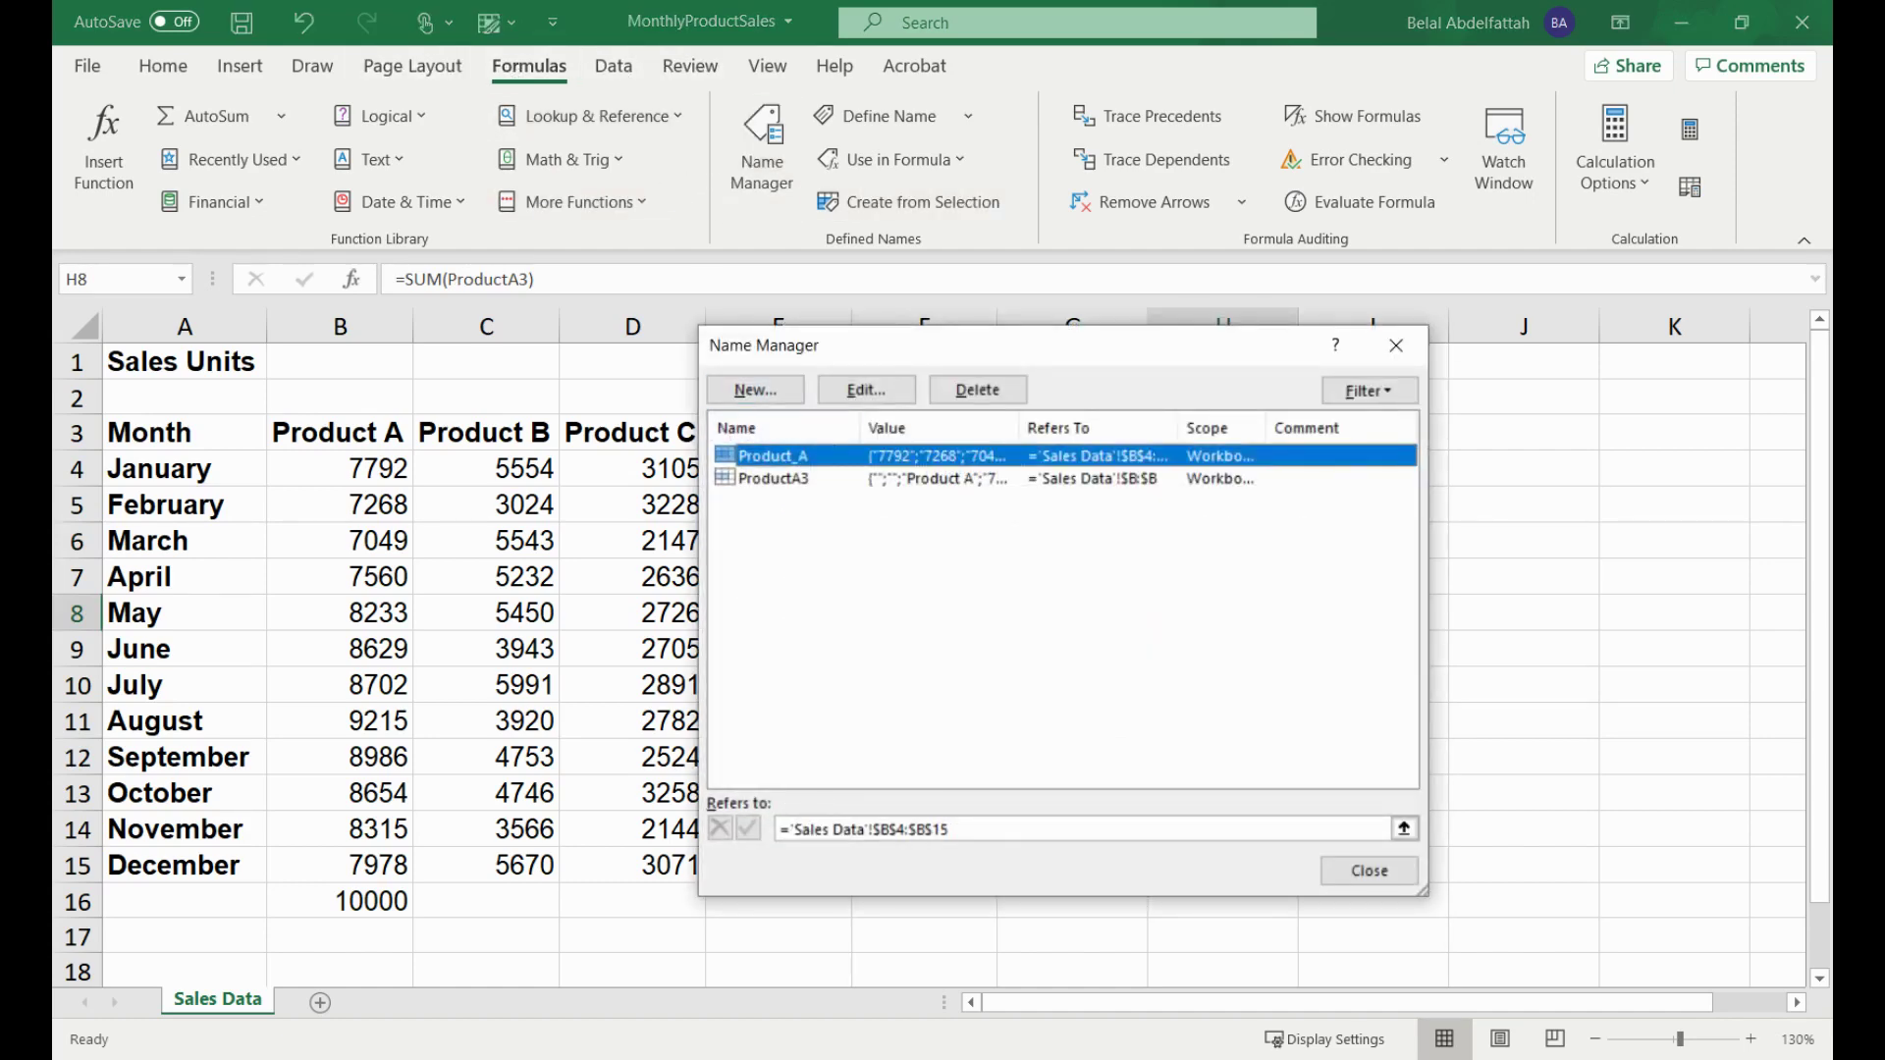